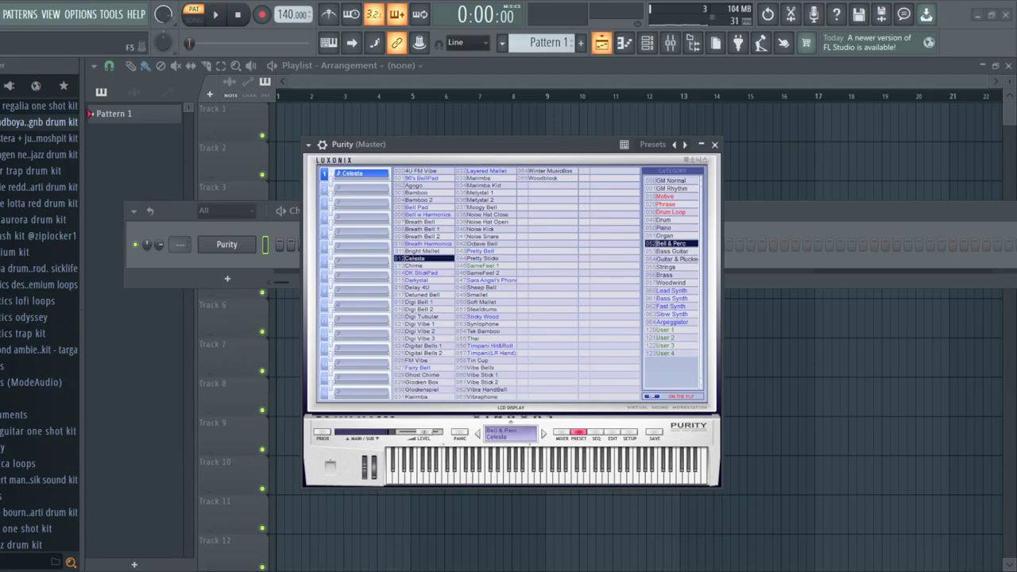
- Draw a melody of G5, G#5 and G5 across the first two bars of the Purity piano roll
click(186, 277)
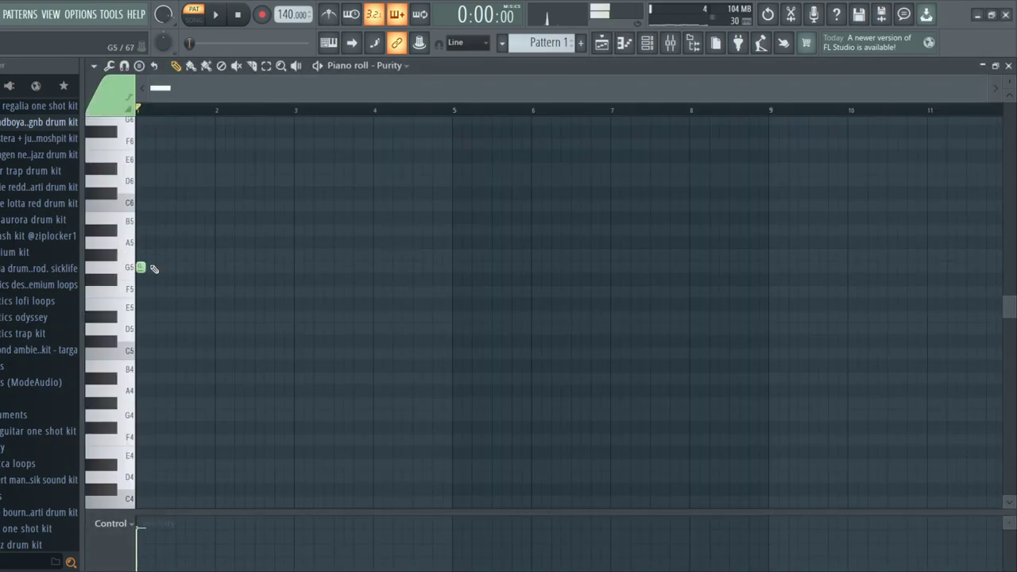
key(space)
click(199, 253)
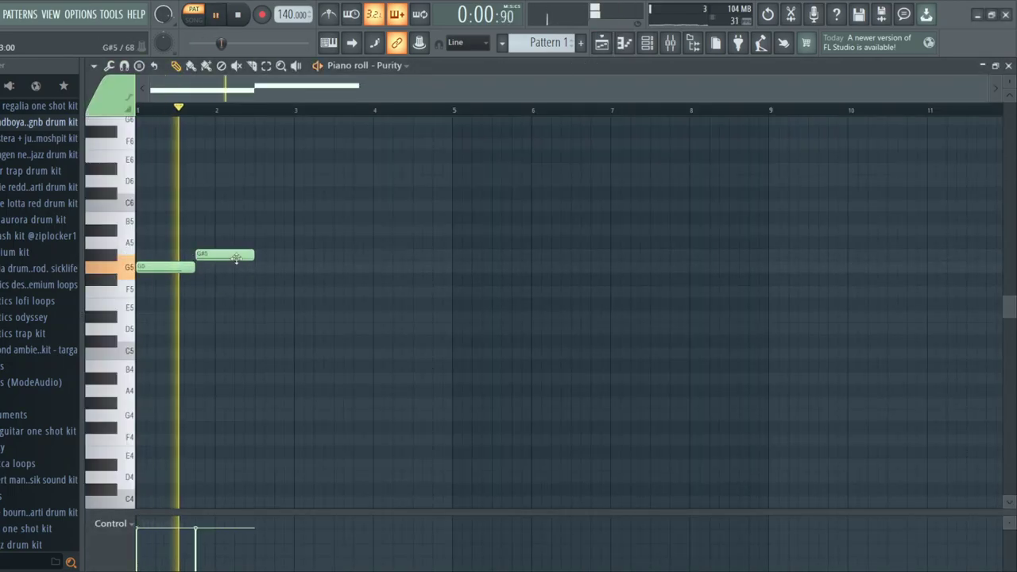
click(257, 268)
drag(310, 268, 293, 268)
key(space)
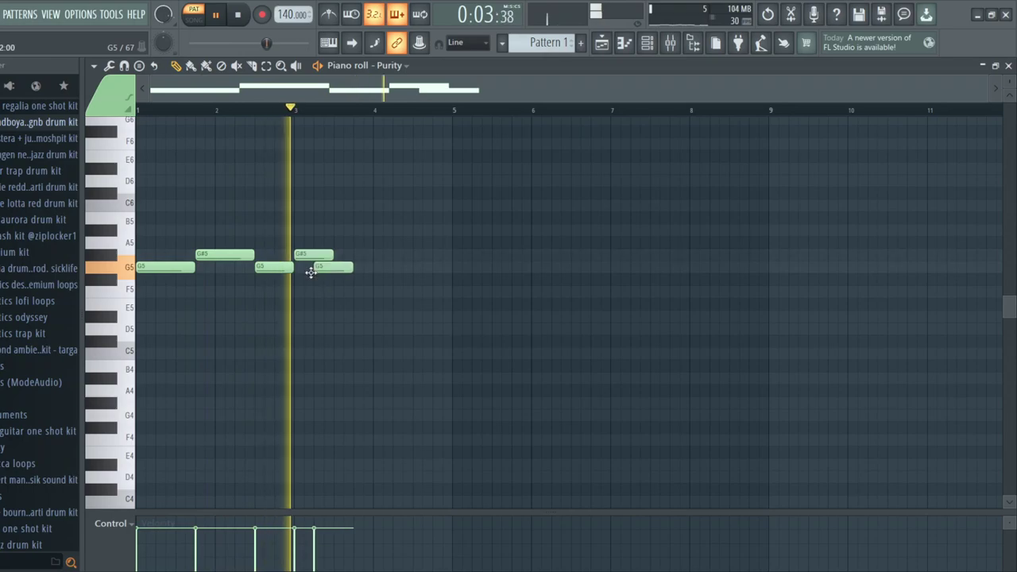
key(space)
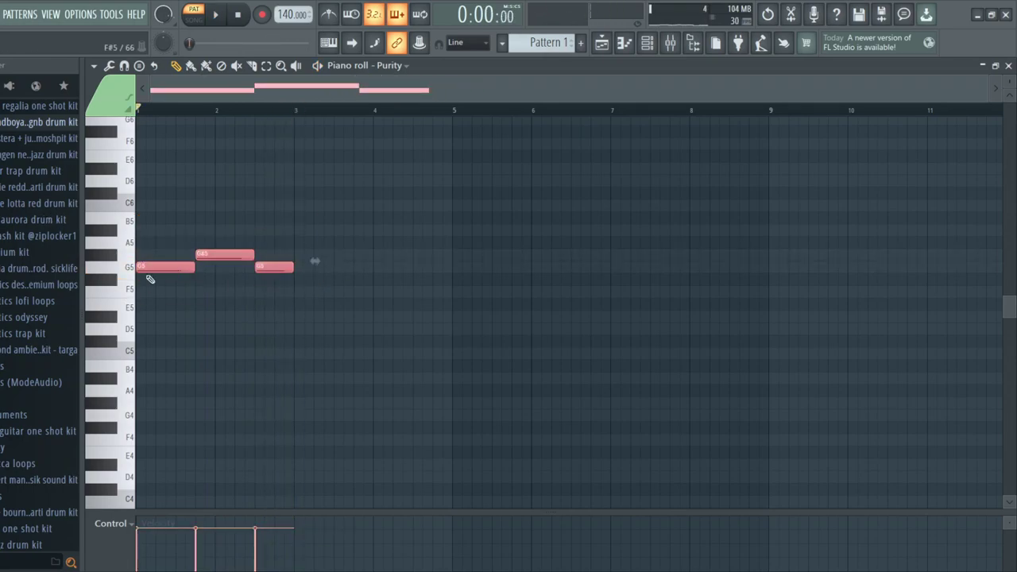
- Duplicate the three-note melody into bars 3 and 4 and play it back
drag(217, 268, 306, 268)
ctrl+click(293, 223)
scroll(275, 114, up, 3)
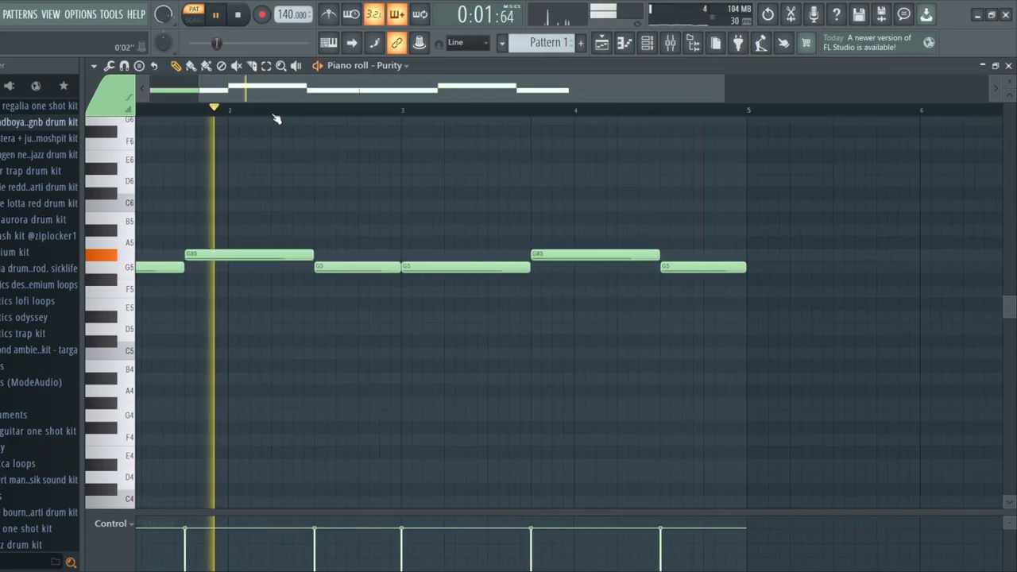
drag(262, 96, 185, 104)
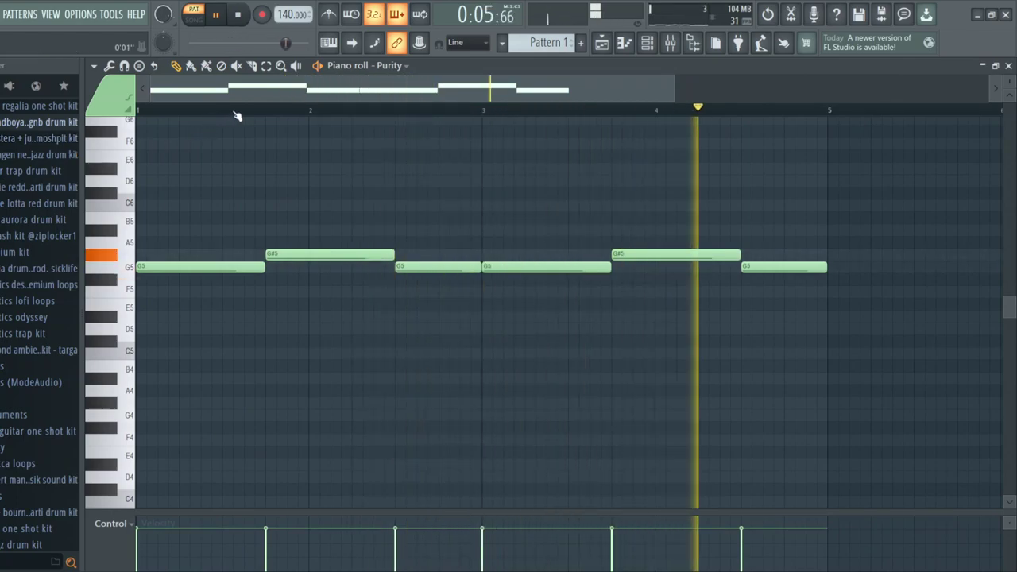
key(space)
- Copy the whole melody one octave down, onto G4 and G#4, and play it
drag(120, 205, 118, 319)
click(150, 279)
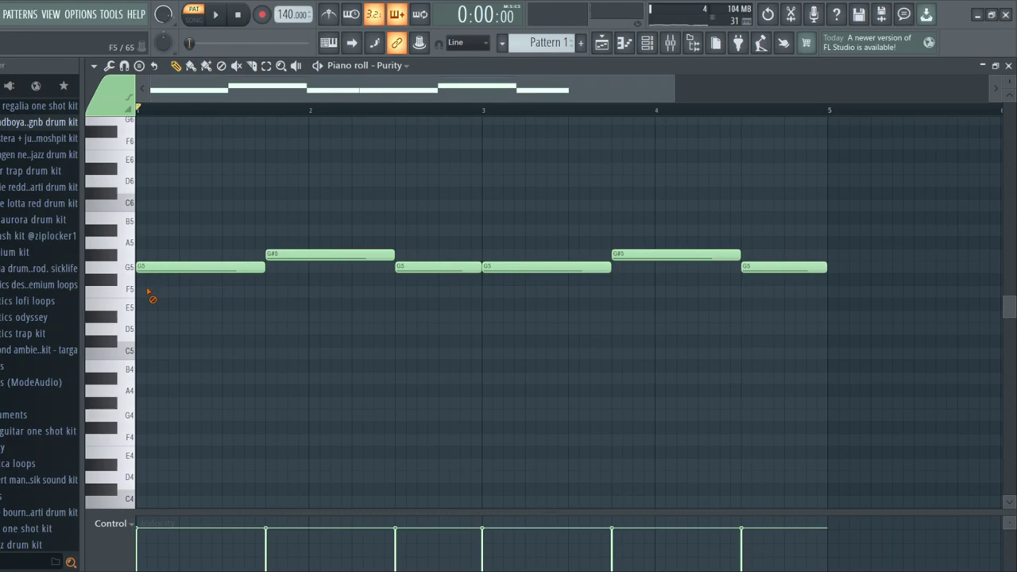
key(ctrl+a)
drag(145, 268, 145, 416)
key(space)
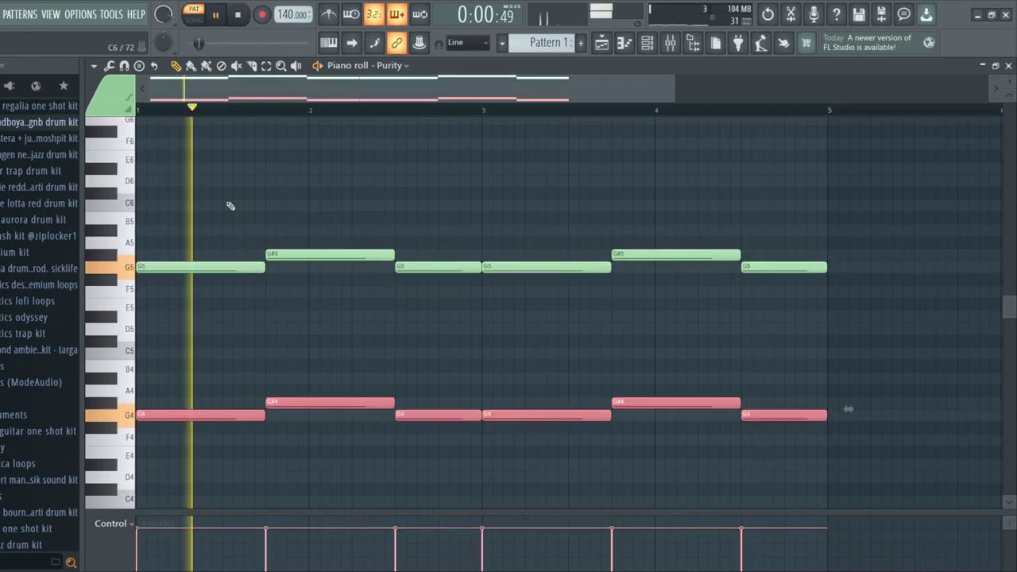
- Add D5 to the first chord and D#5 to the second, each as long as its chord
ctrl+click(101, 369)
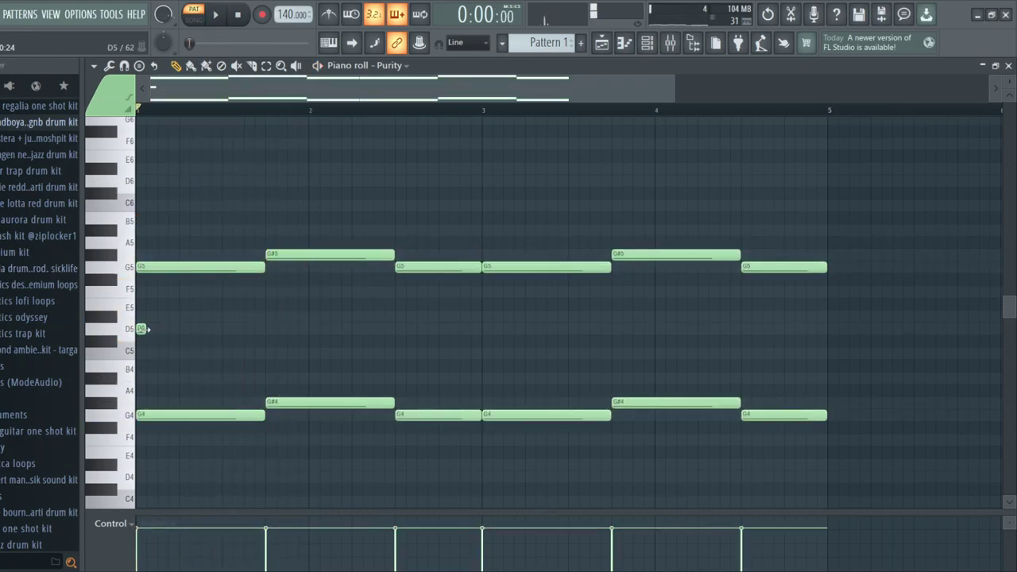
key(space)
click(270, 305)
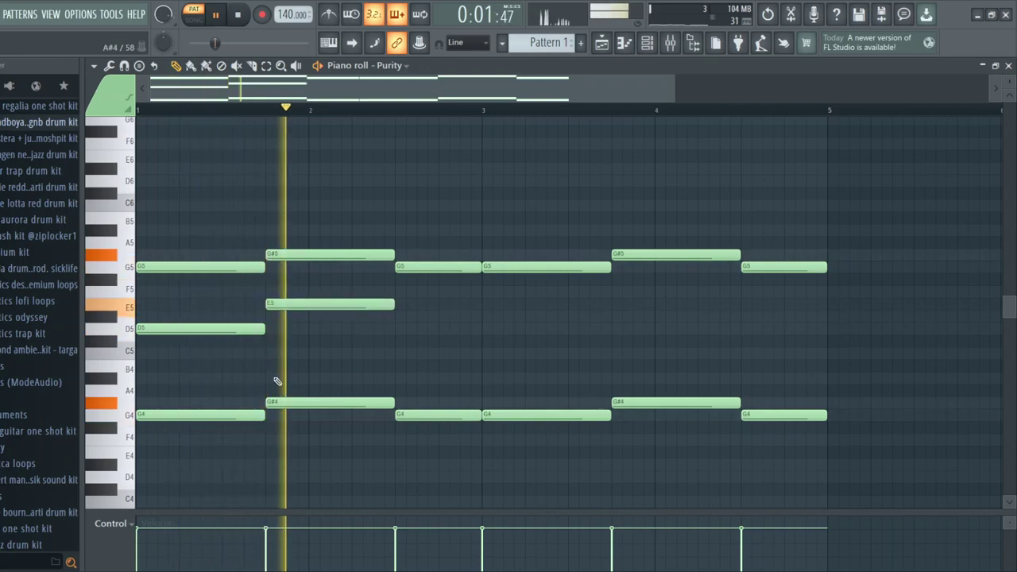
drag(281, 305, 279, 317)
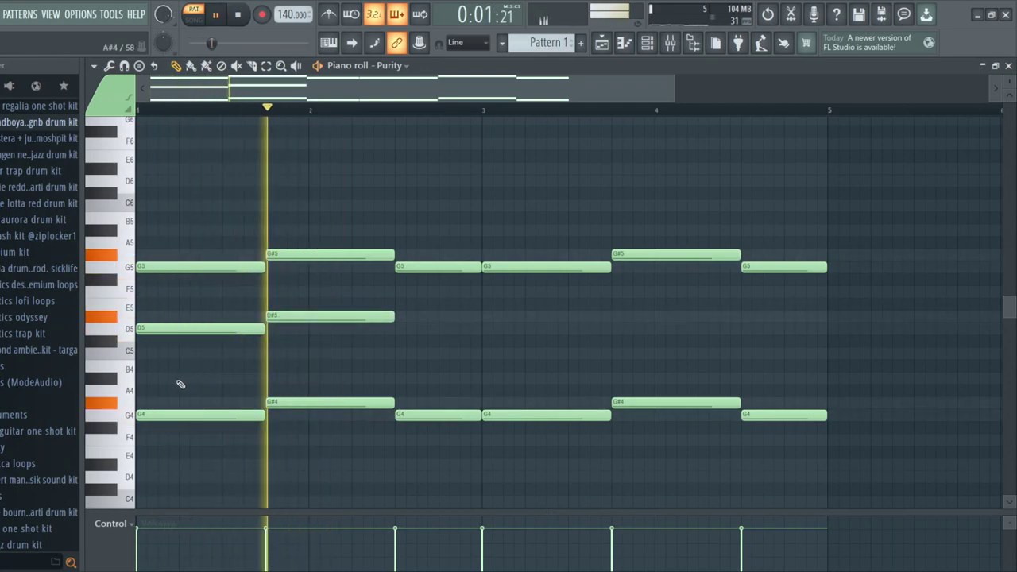
- Fill out the first chord with C5 and the second chord with A#4
click(267, 366)
key(space)
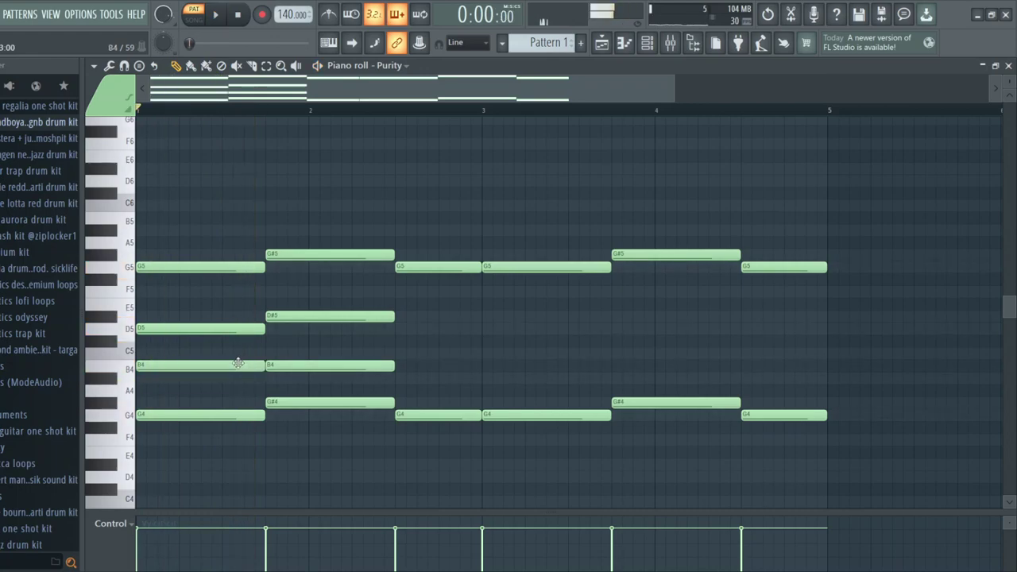
key(space)
drag(278, 366, 273, 379)
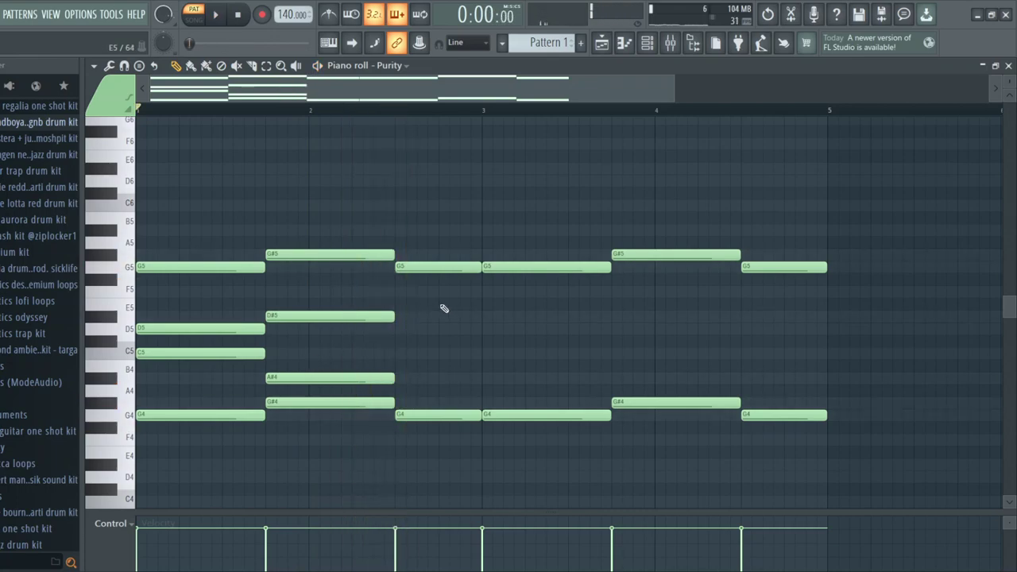
- Add F5 and a lower inner note to the third chord, and delete all notes in bars 3 and 4
drag(205, 328, 423, 327)
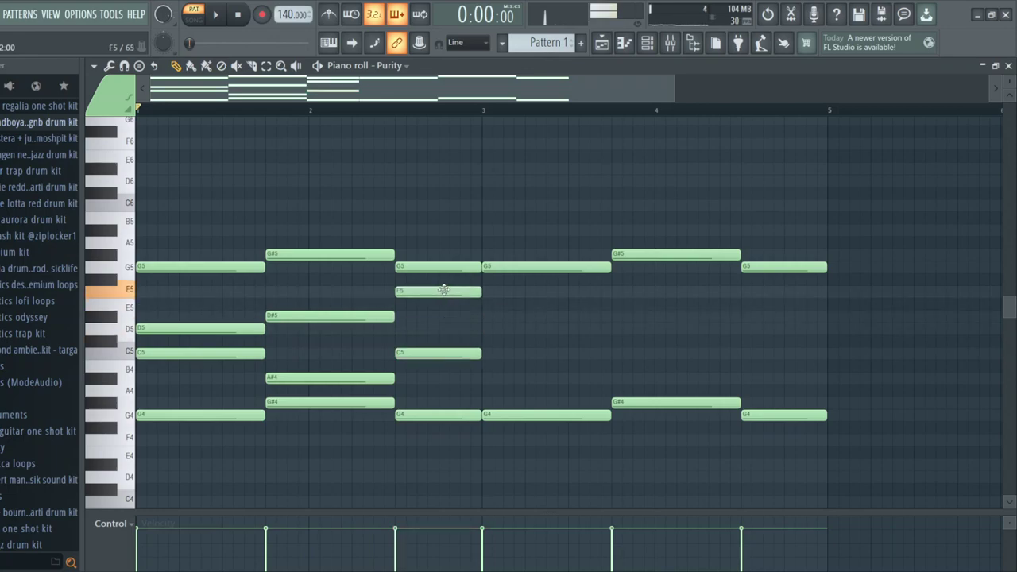
drag(548, 196, 856, 508)
key(Delete)
key(space)
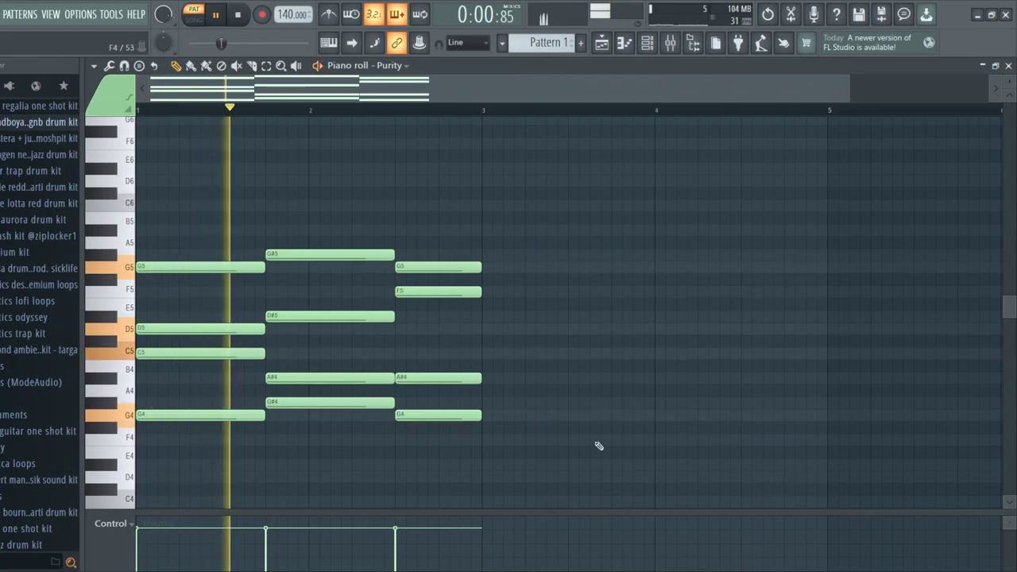
- Set the third chord's lower inner note to C5 and duplicate the two-bar progression into bars 3 and 4
key(ctrl+a)
key(ctrl+d)
drag(420, 377, 427, 354)
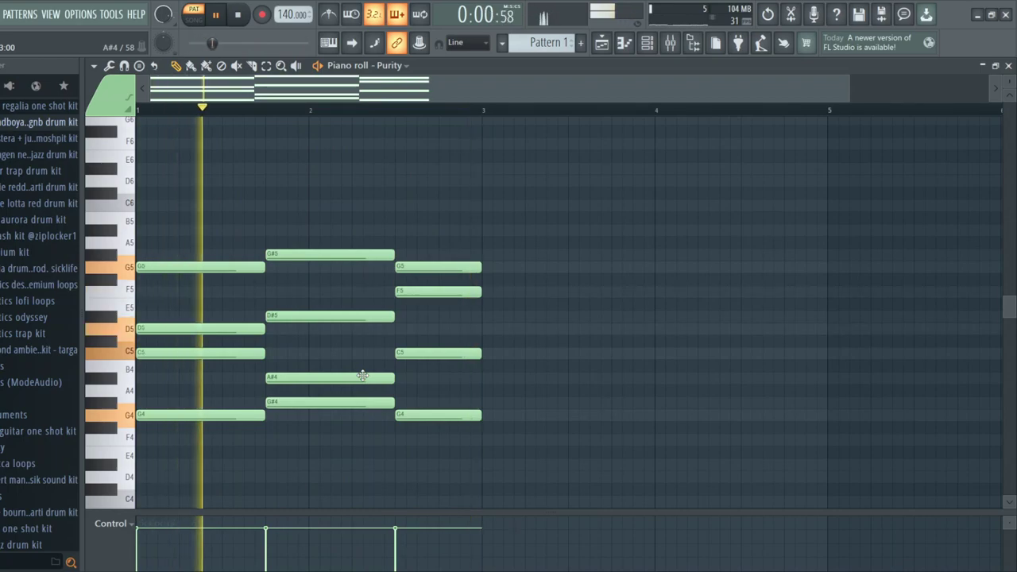
key(ctrl+a)
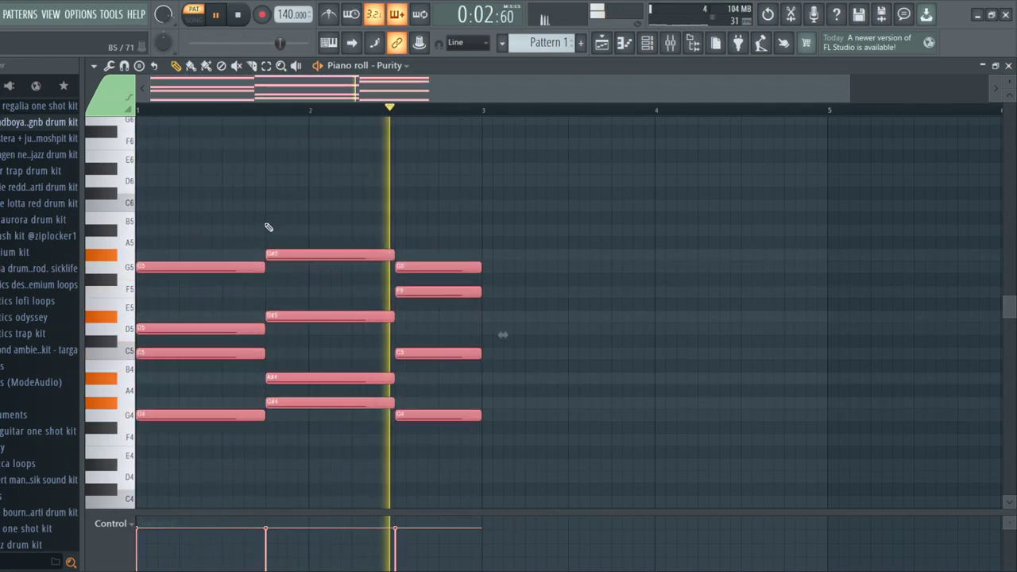
key(ctrl+b)
key(ctrl+d)
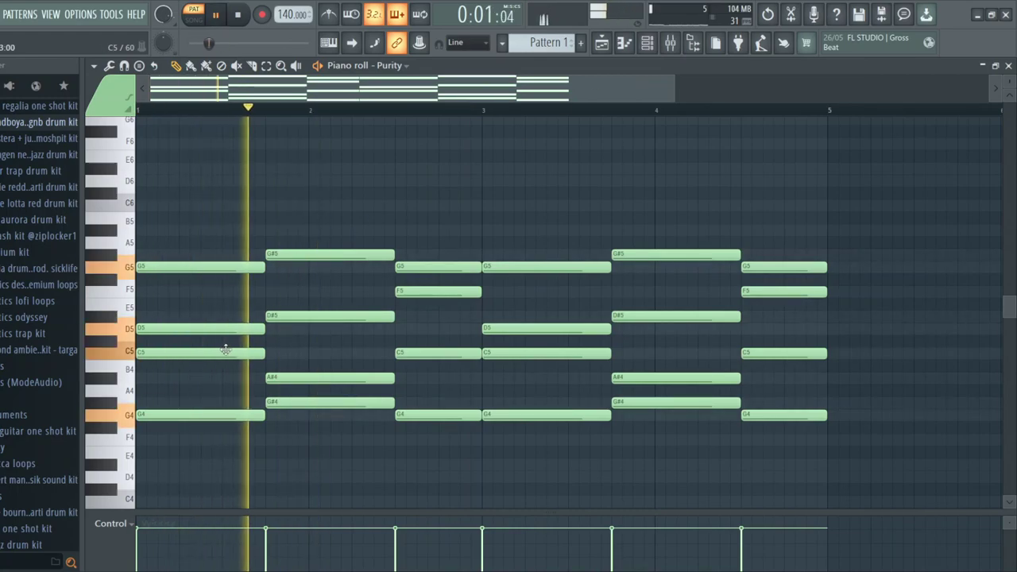
- Try B4 as the first chord's lower inner note, and settle on A#4 while comparing by playback
key(space)
key(space)
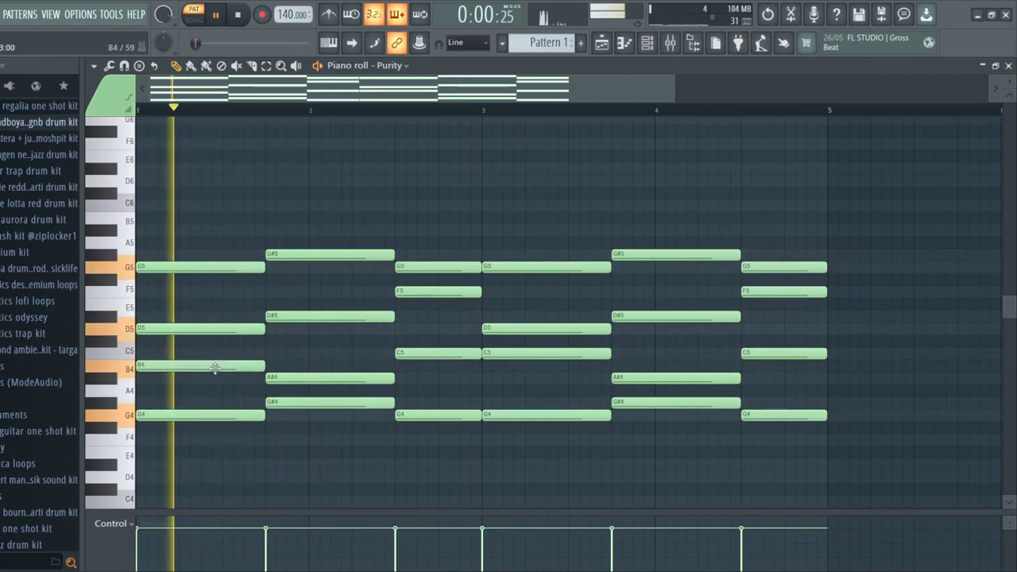
key(space)
key(space)
key(space)
key(space)
key(space)
key(space)
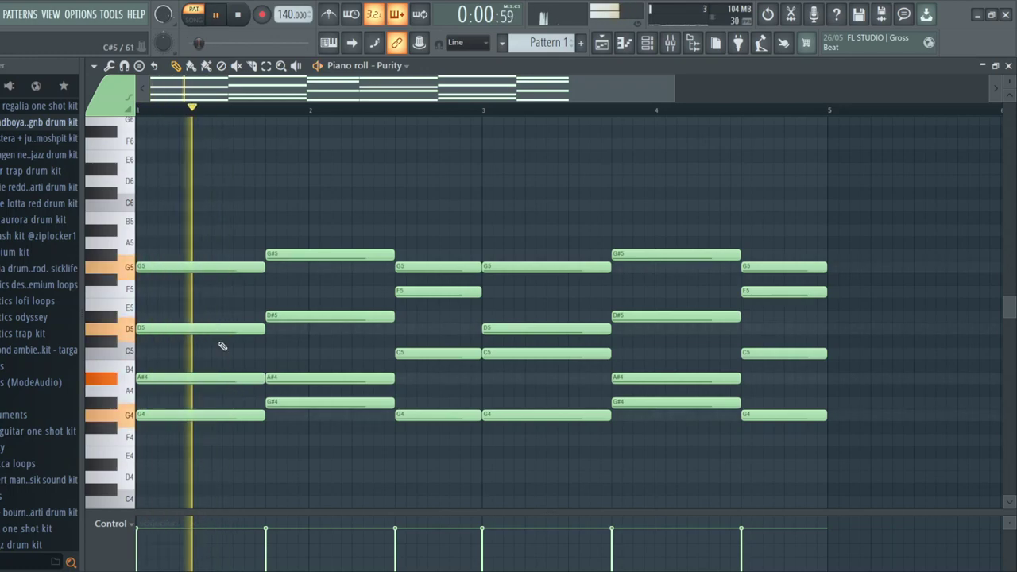
- Try F5 and C5 as the first chord's inner notes, and return them to D5 and A#4
key(space)
key(space)
key(space)
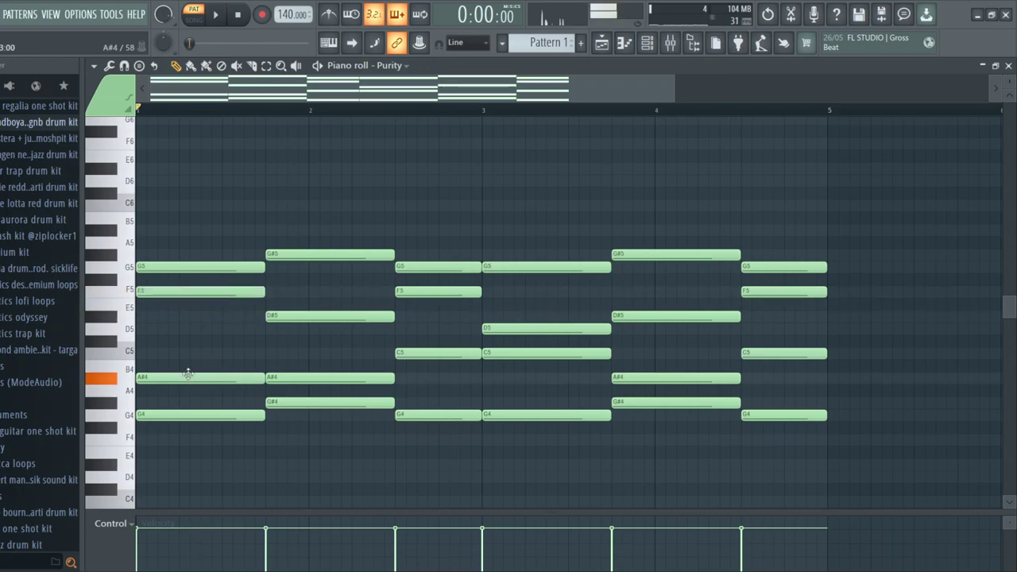
key(space)
key(space)
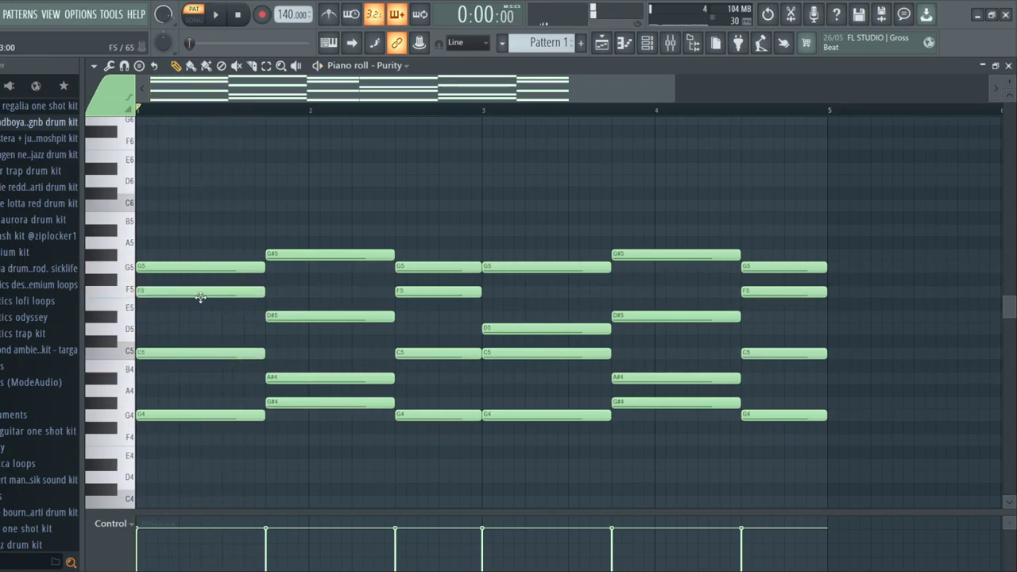
key(space)
key(space)
drag(223, 357, 220, 379)
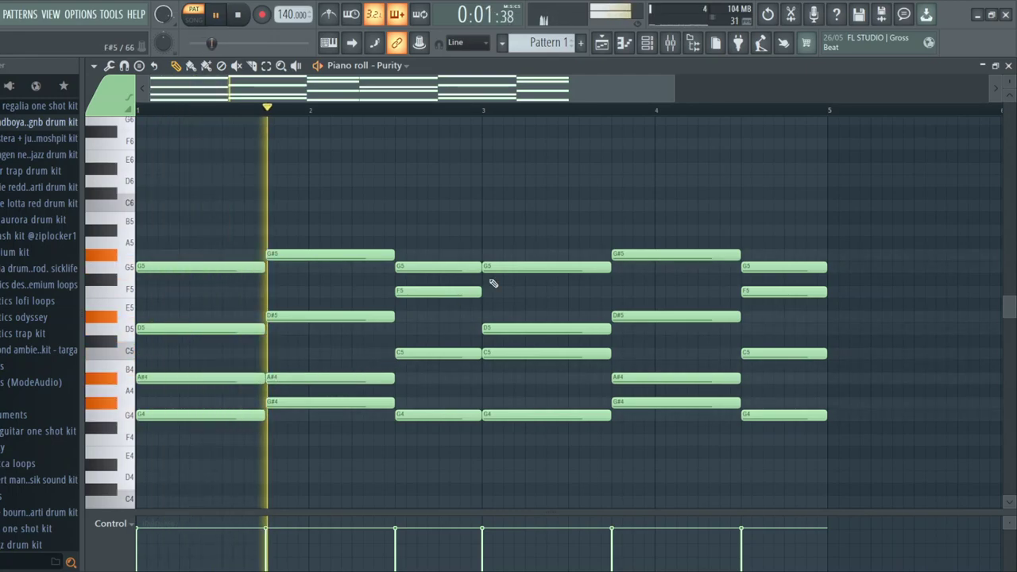
- Replace the Purity instrument with Serum_x64, keeping the chord notes, and dismiss the demo notice
click(647, 48)
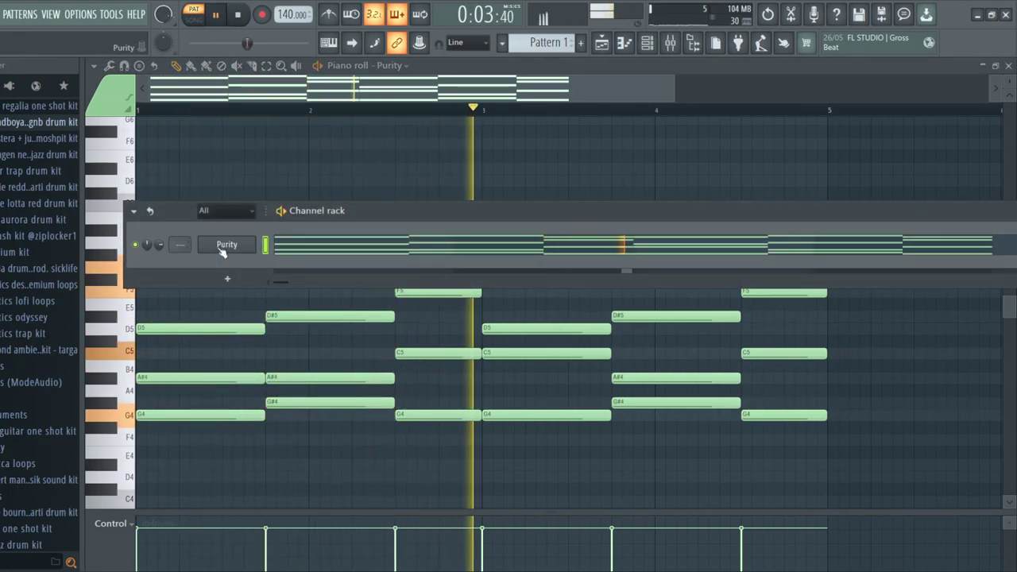
click(432, 251)
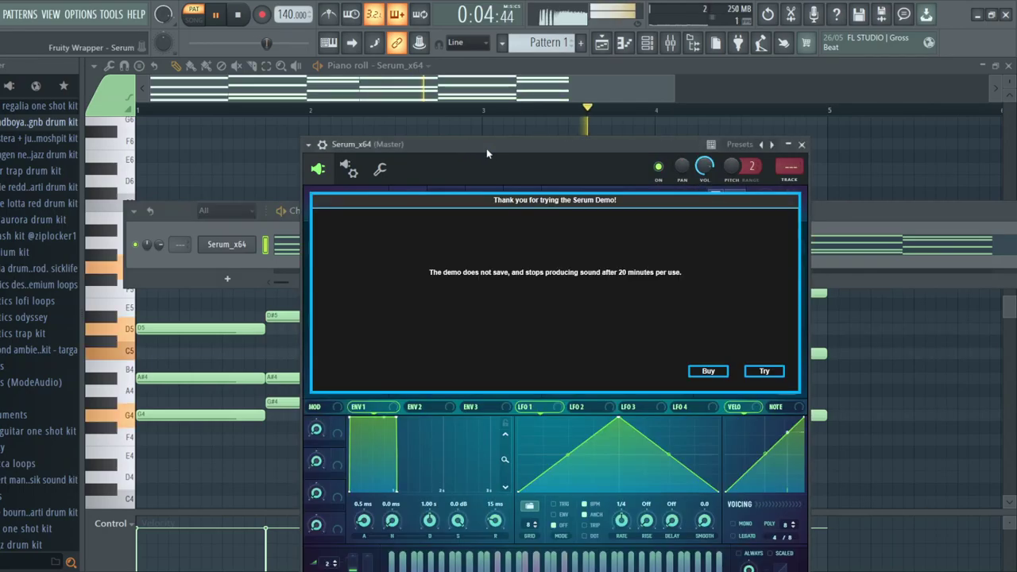
key(space)
drag(487, 147, 449, 87)
click(725, 311)
- Filter Serum's preset browser to New Jazz + AftërLyfe and audition the key - gentle preset
click(675, 135)
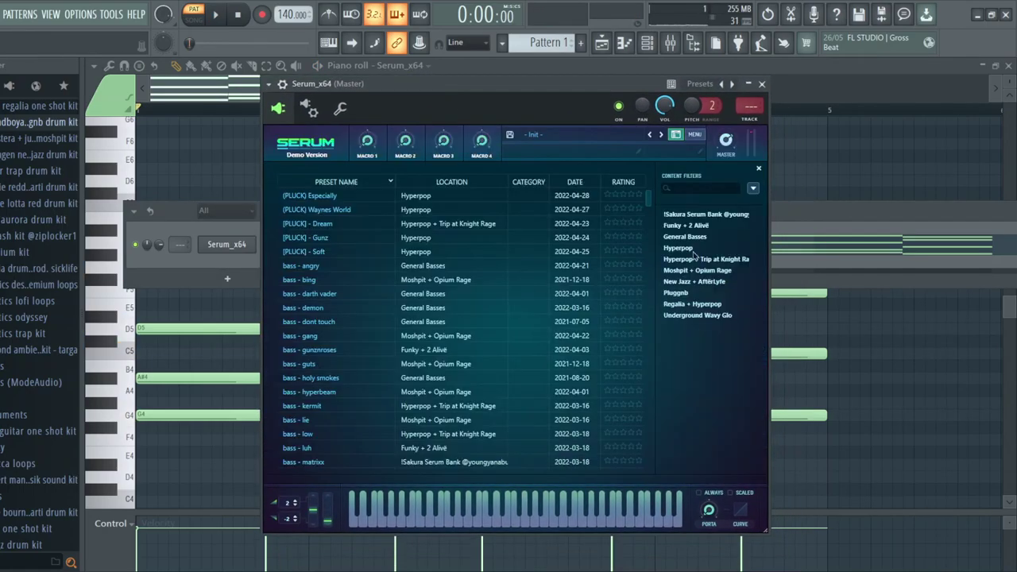
click(700, 271)
click(703, 283)
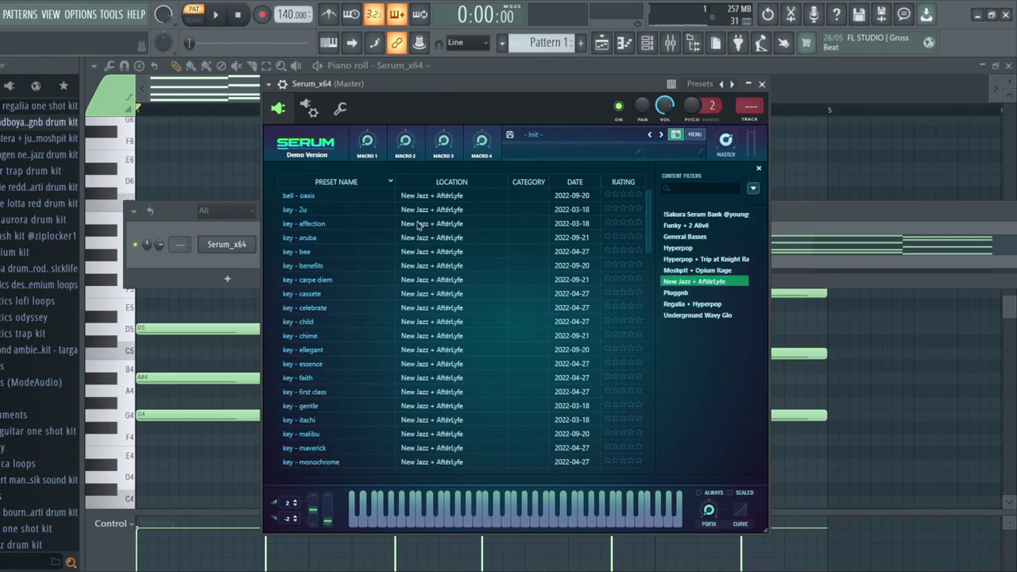
key(space)
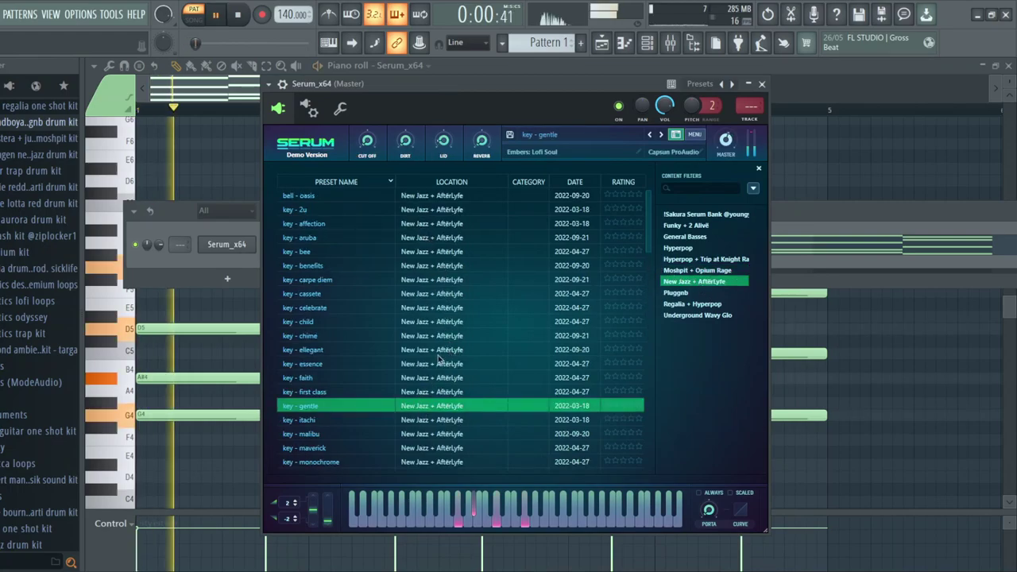
- Compare key - first class with key - gentle, keep key - gentle selected and close the Serum window
scroll(438, 364, down, 1)
key(space)
click(438, 362)
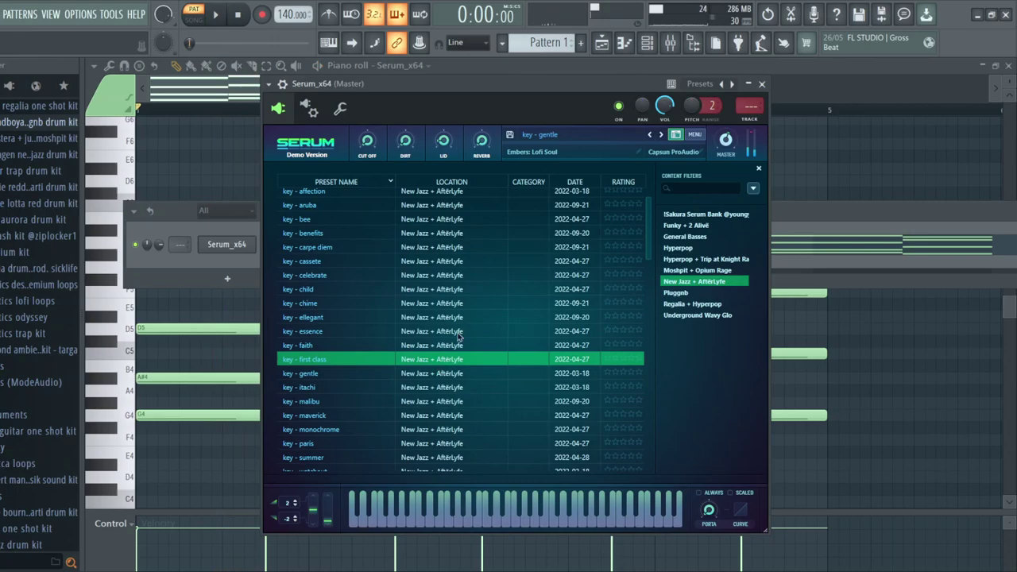
key(space)
key(space)
click(455, 363)
key(space)
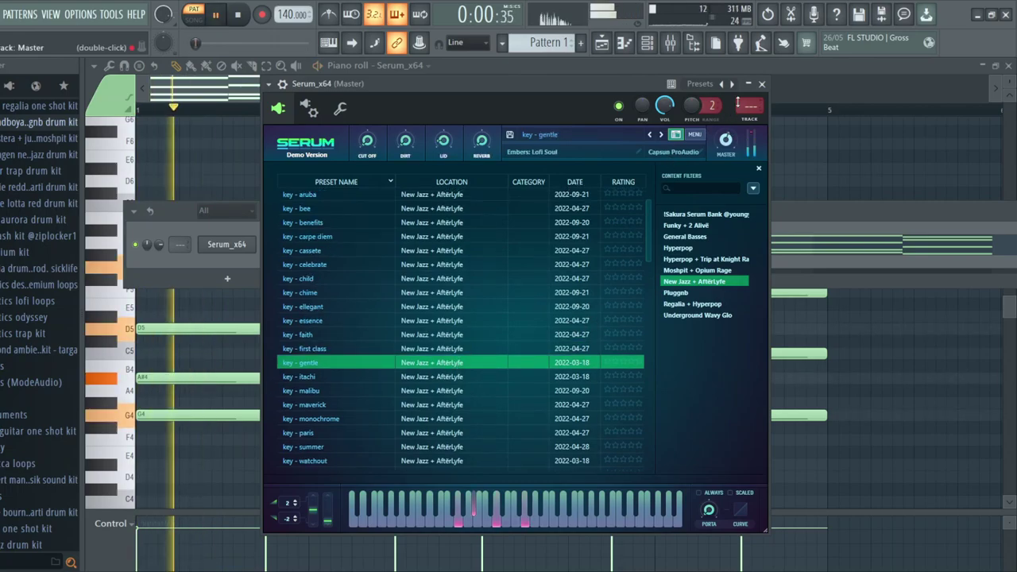
click(762, 84)
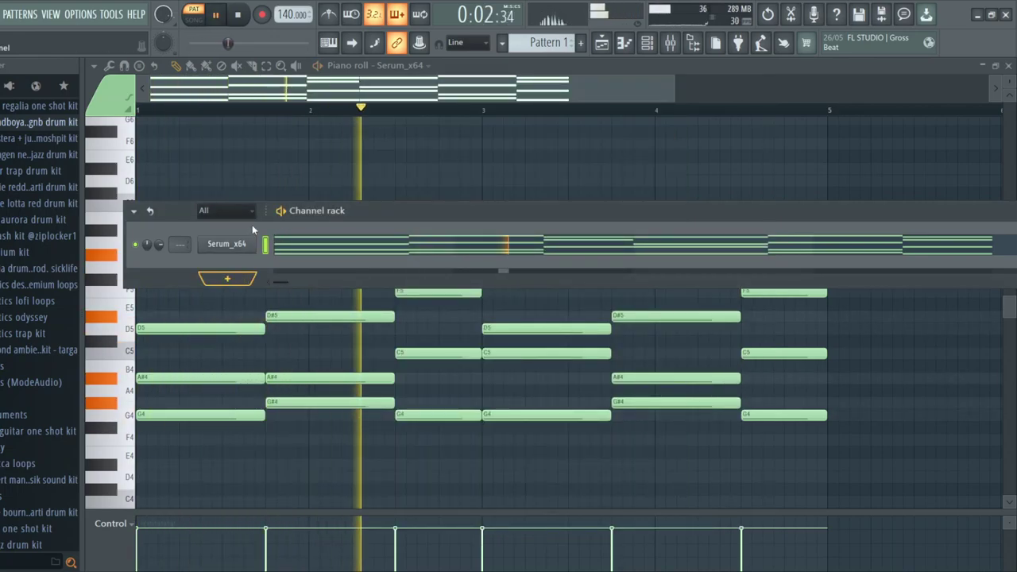
- Add a new Purity channel and load the Simple Sqr preset from the Lead Synth category
click(251, 204)
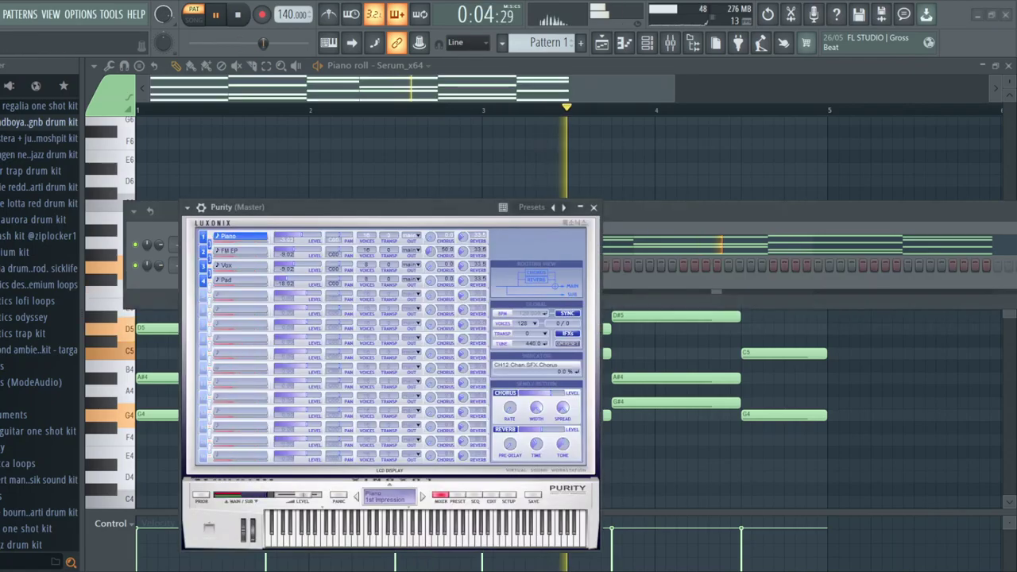
click(458, 496)
click(550, 354)
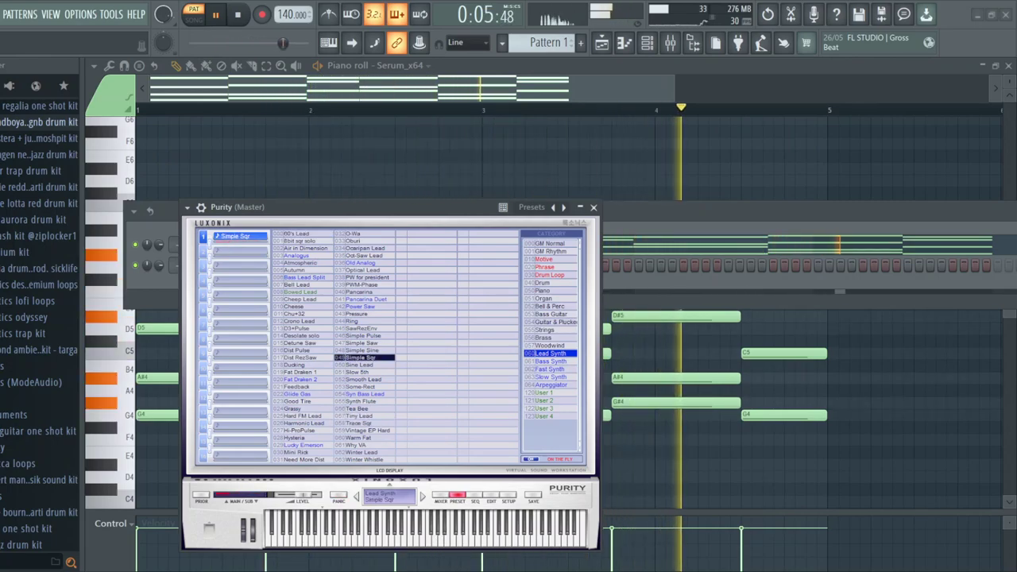
- In the Purity piano roll, place short G5, G5, G#5 and C6 notes across the first two chords
click(415, 67)
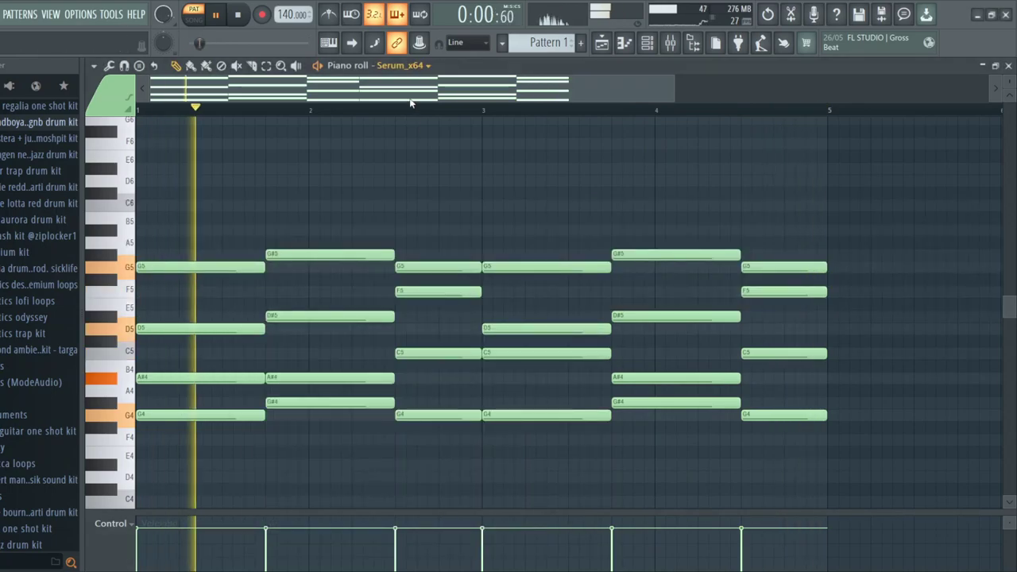
click(179, 269)
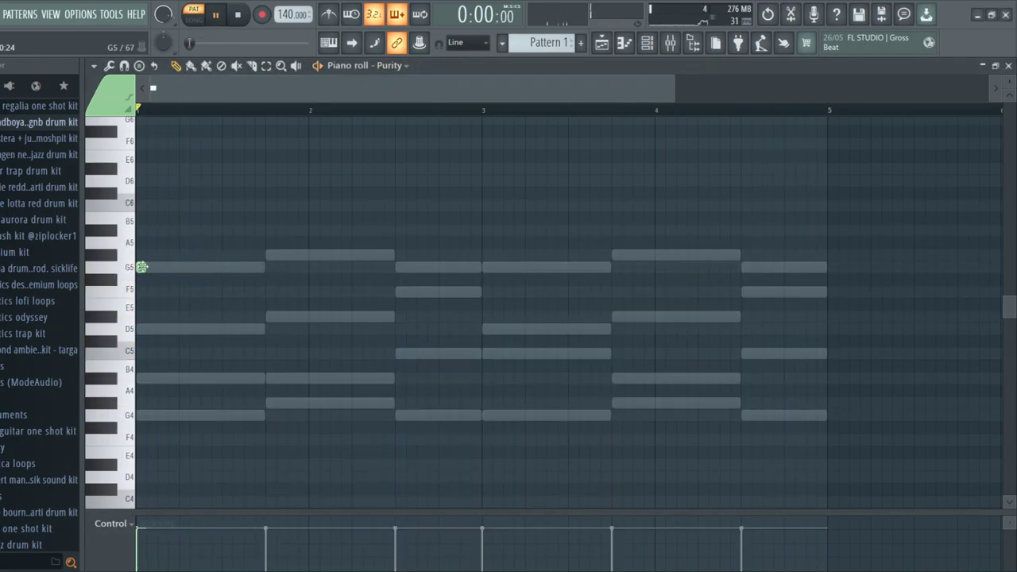
click(182, 267)
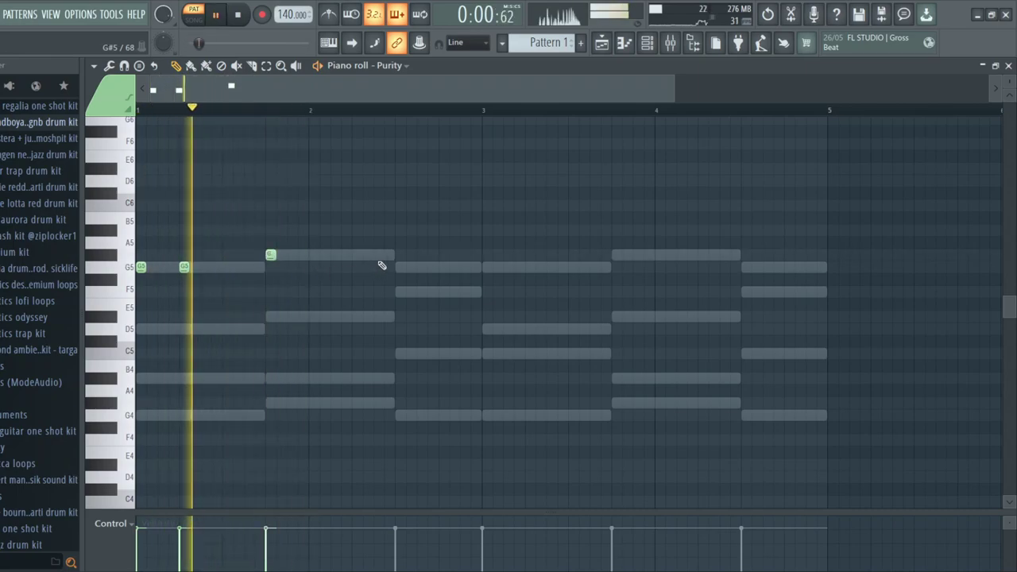
click(357, 205)
key(space)
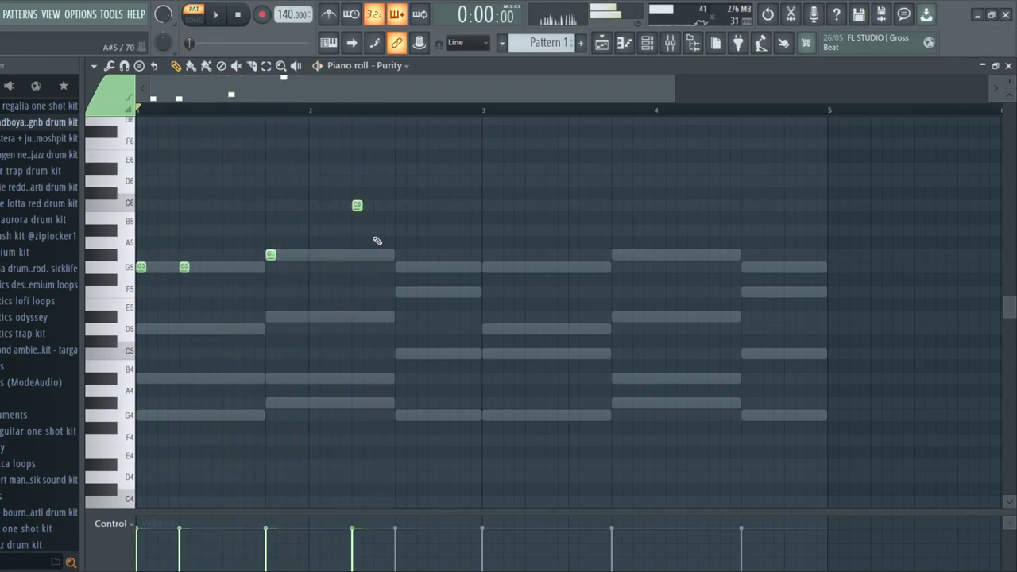
- Add a D6, C6, D6, C6 run at the end of bar 2 and duplicate the phrase into bars 3 and 4
click(443, 181)
click(454, 205)
click(466, 181)
click(476, 205)
scroll(564, 336, up, 1)
key(ctrl+a)
mouse_move(182, 287)
mouse_down()
mouse_move(618, 278)
mouse_move(534, 281)
mouse_up()
ctrl+click(531, 234)
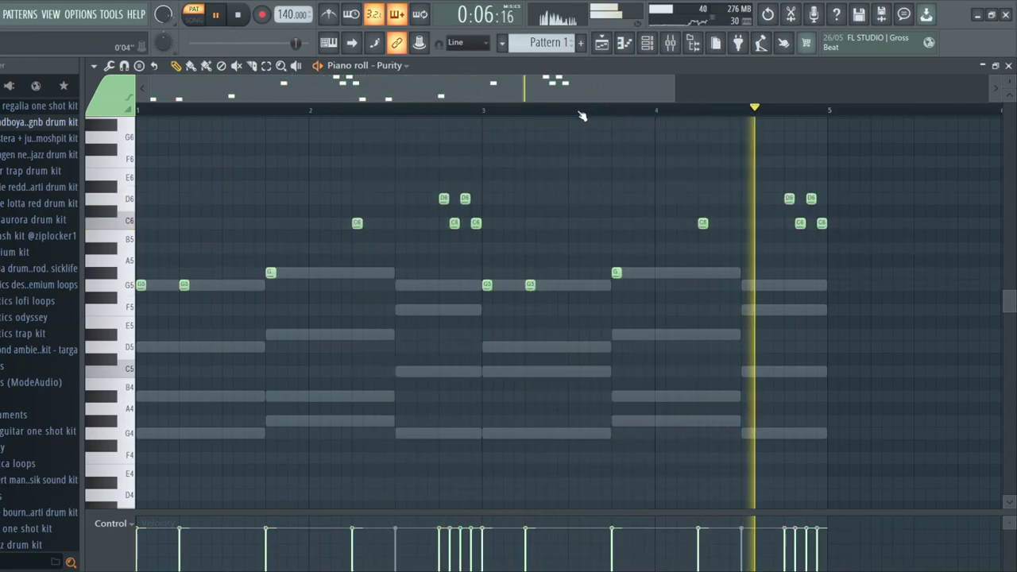
- Lengthen the Purity G5, G#5 and C6 notes while keeping the D6–C6 runs in bars 2 and 4 short
key(F6)
key(F6)
key(ctrl+a)
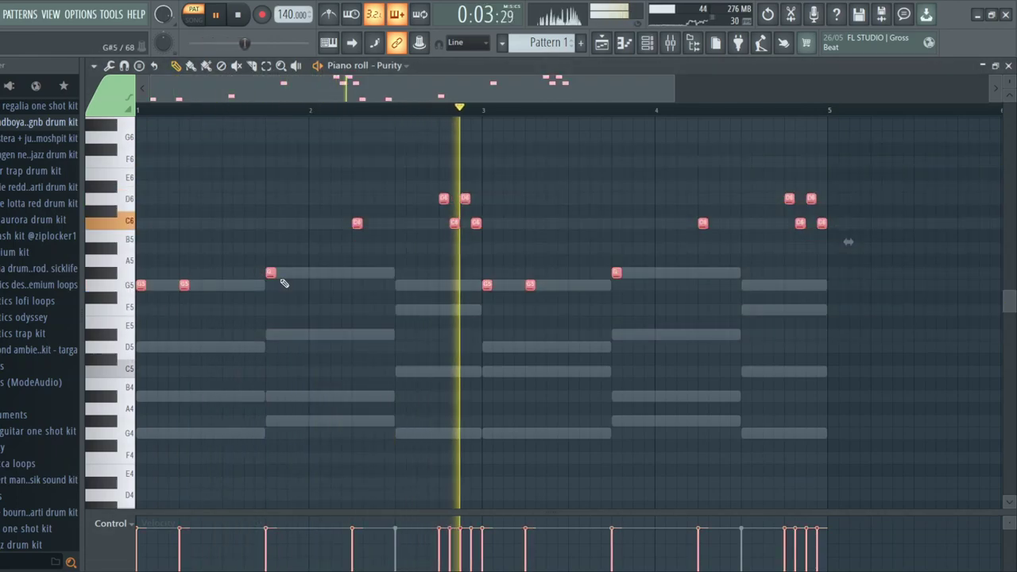
drag(279, 274, 289, 274)
ctrl+click(305, 203)
key(space)
drag(454, 188, 481, 222)
drag(770, 178, 827, 223)
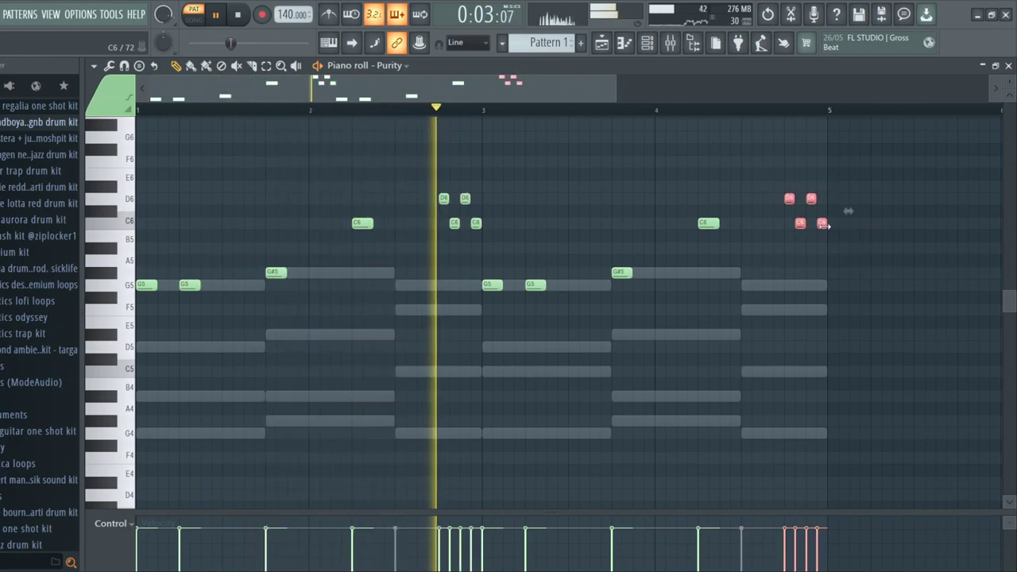
ctrl+click(686, 136)
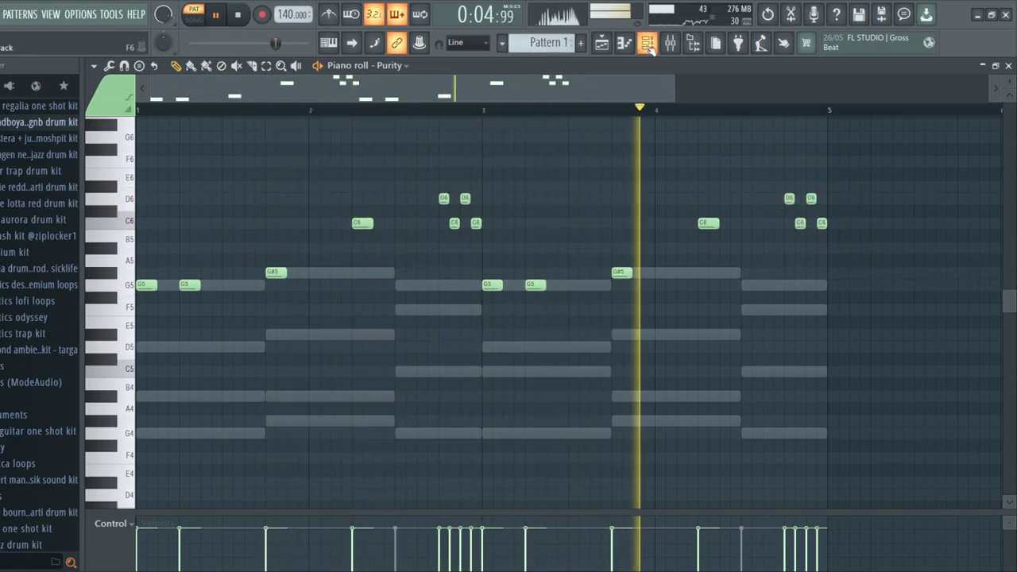
- Add a second Serum_x64 channel below Purity and dismiss its demo notice
key(F6)
click(229, 244)
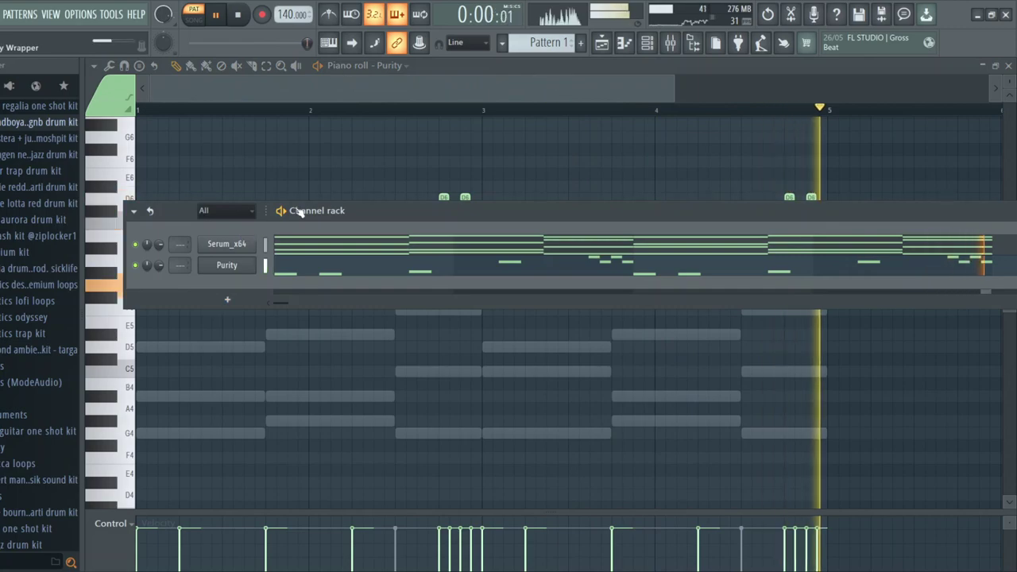
key(space)
click(658, 421)
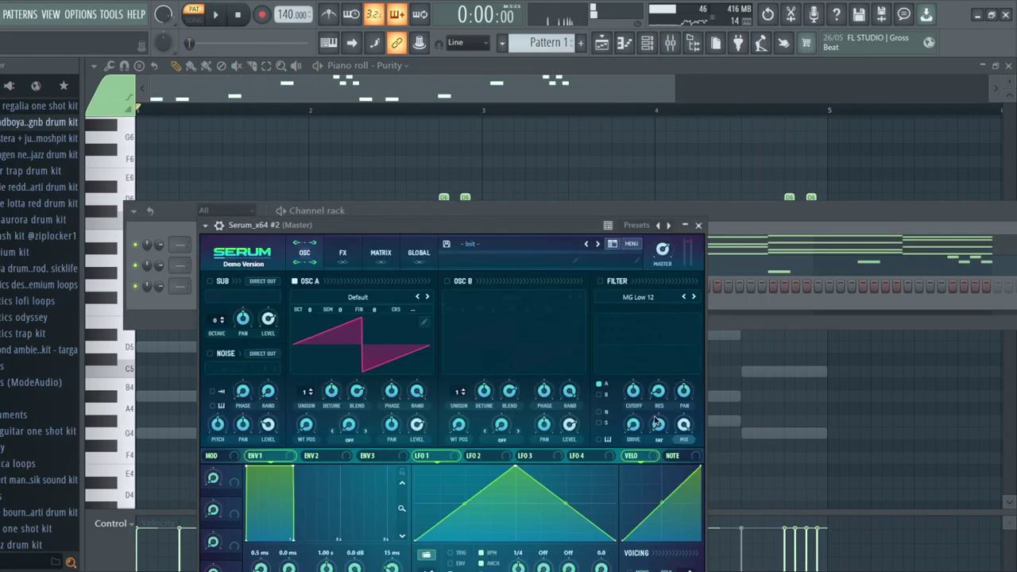
- Filter the new Serum's preset browser to New Jazz + AftërLyfe and load the lead - adhd preset
click(613, 244)
drag(575, 230, 621, 172)
click(697, 337)
drag(411, 174, 440, 117)
scroll(467, 334, down, 5)
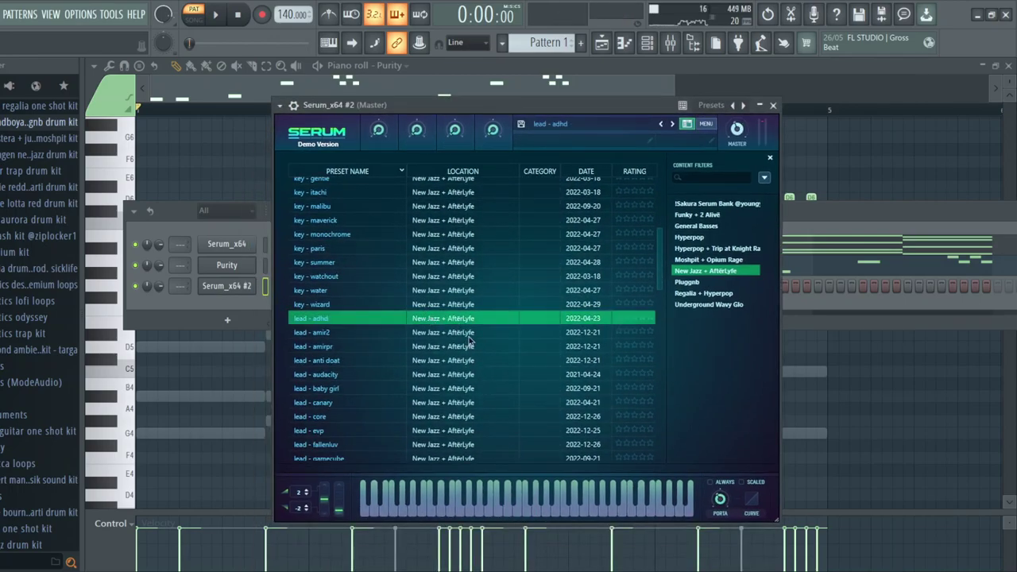
- Write a descending D6, C6, G#5, G5, F5 phrase over the first chord in the Serum_x64 #2 piano roll
click(397, 62)
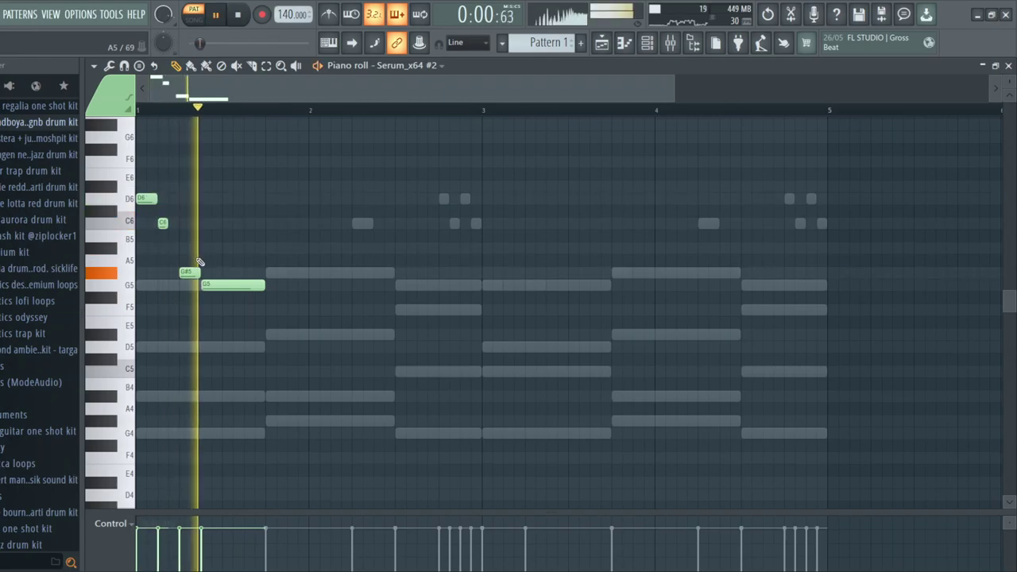
key(space)
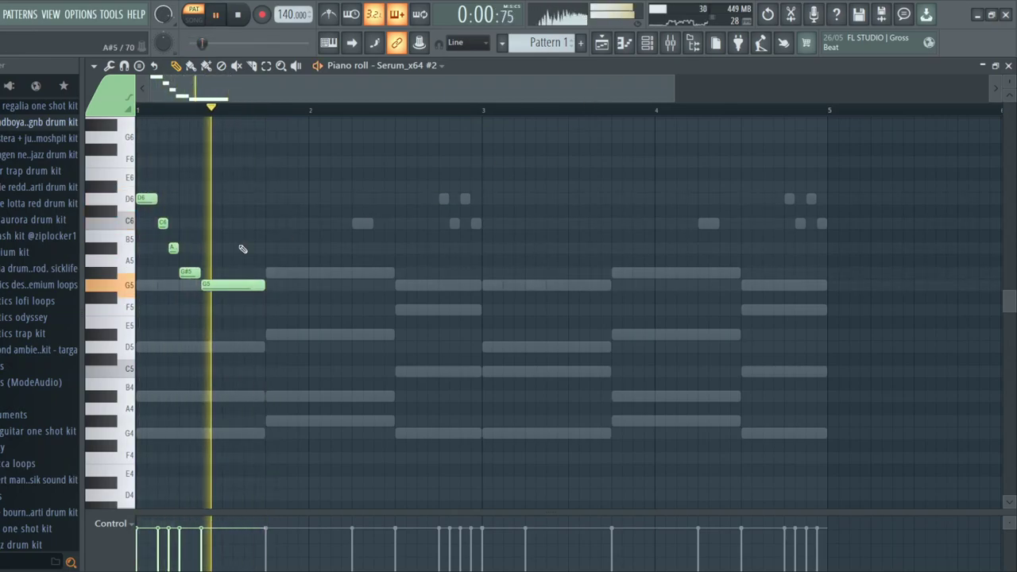
key(space)
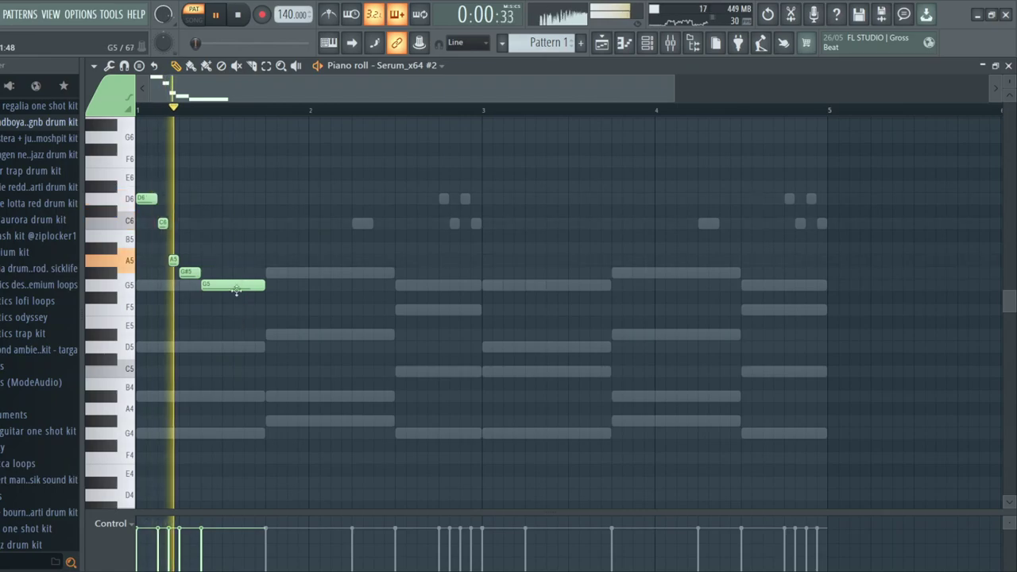
key(space)
key(space)
key(space)
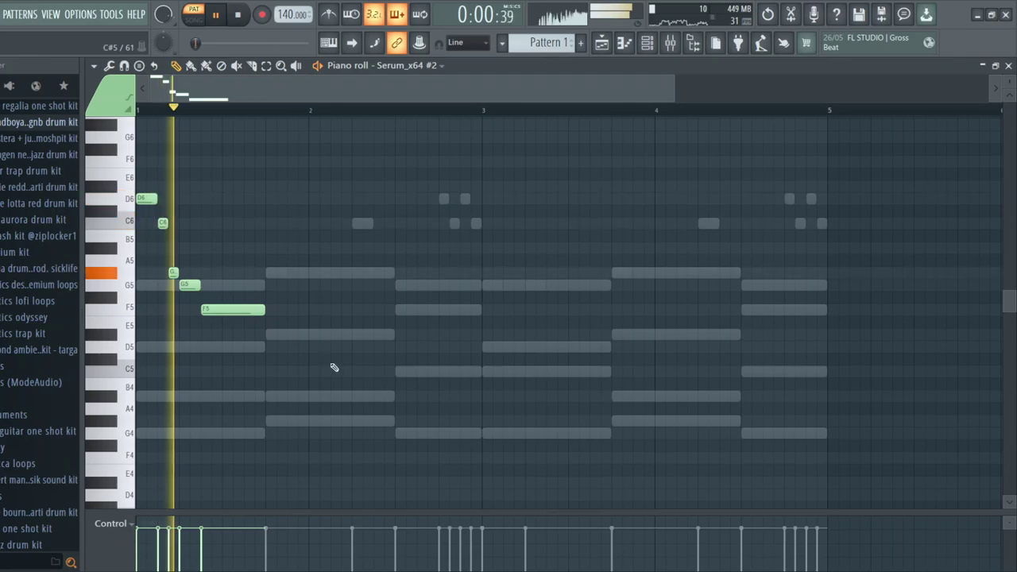
- Solo the Serum_x64 #2 channel and lower its first two notes to C6 and A#5
click(649, 52)
key(space)
right_click(138, 288)
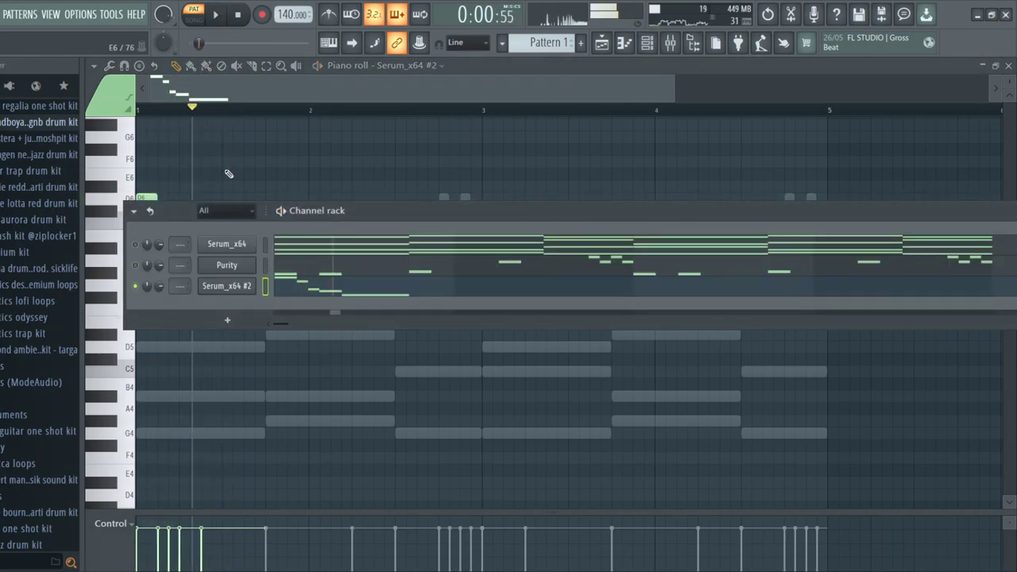
right_click(225, 177)
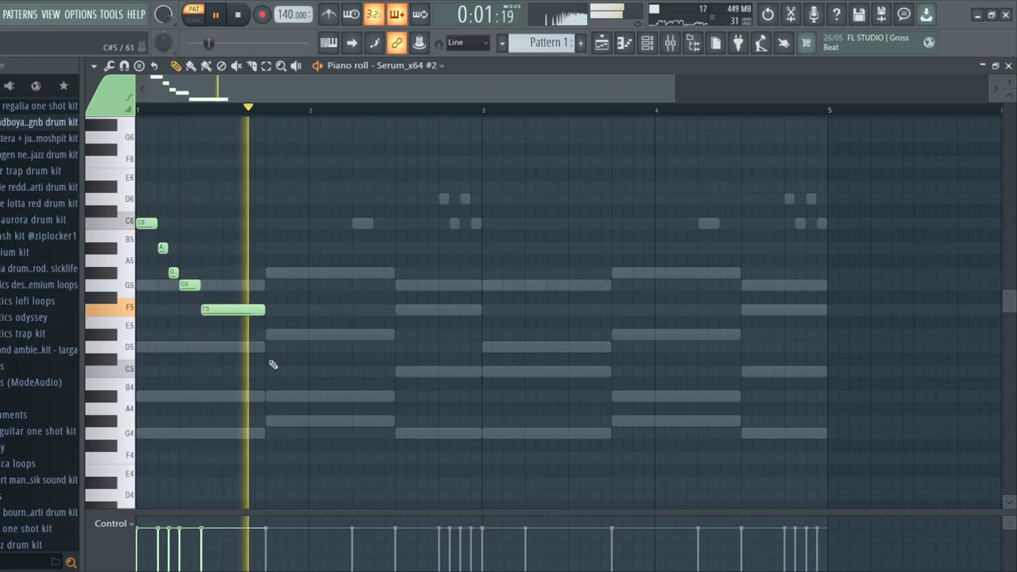
- Continue the Serum_x64 #2 lead over the second chord with G#5, C6, G#5 and G5 notes
click(270, 273)
key(space)
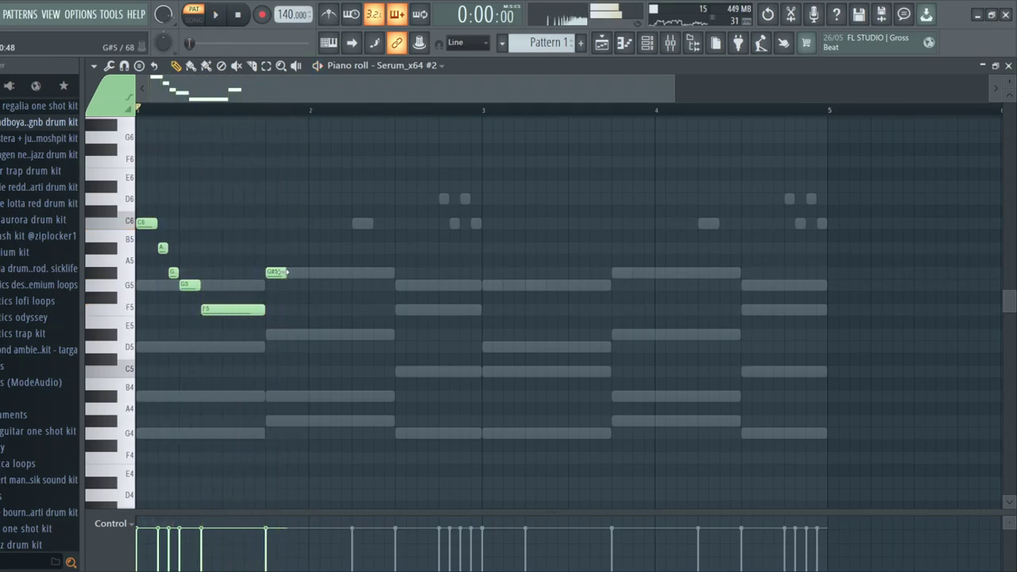
click(316, 223)
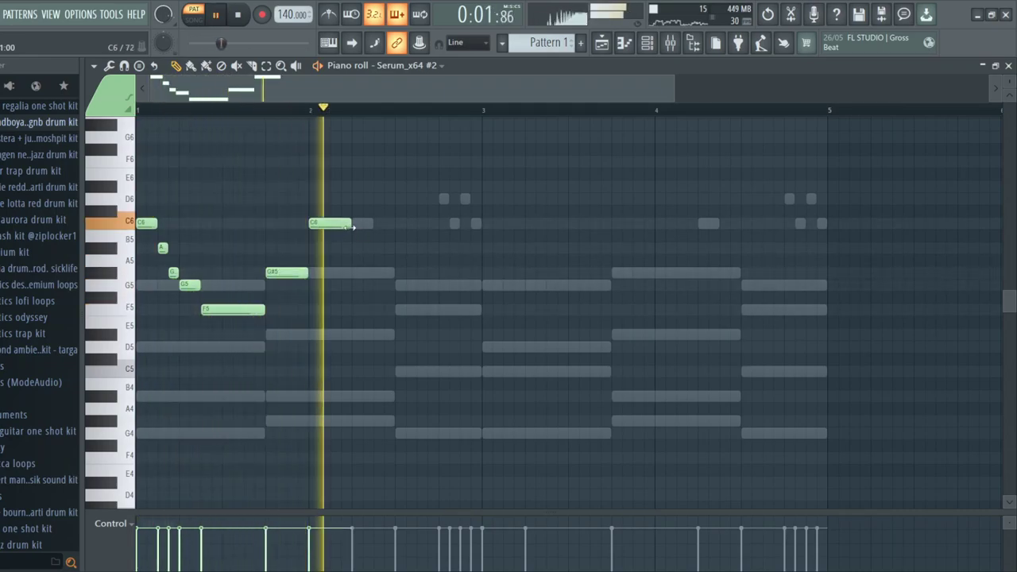
click(357, 273)
click(385, 284)
key(space)
key(space)
mouse_move(390, 273)
mouse_down()
mouse_move(379, 273)
mouse_move(395, 285)
mouse_up()
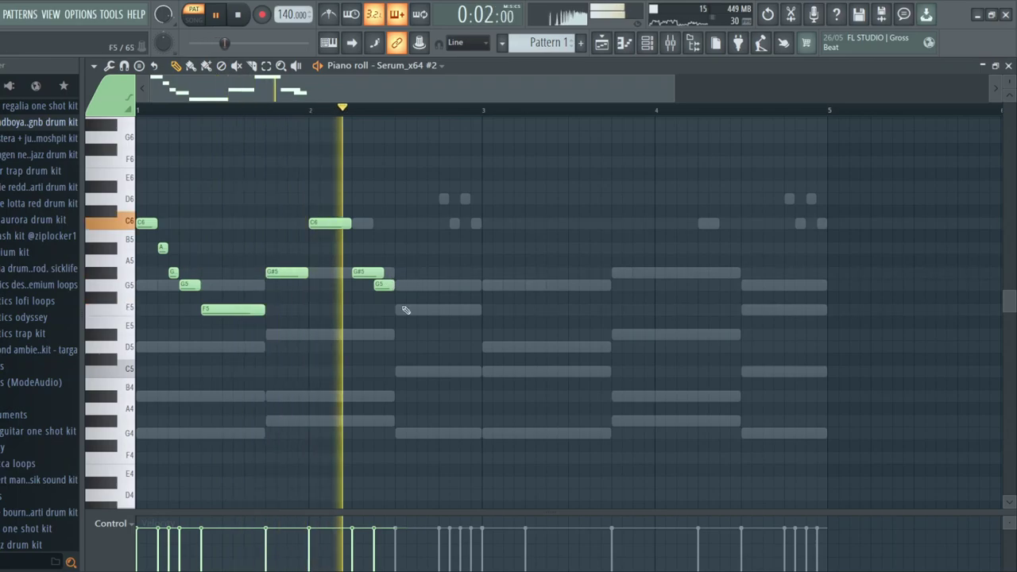
- Add C5 and D5 notes at the end of bar 2 and duplicate the two-bar lead into bars 3 and 4
click(442, 373)
scroll(513, 411, up, 1)
key(ctrl+a)
key(ctrl+b)
key(space)
key(ctrl+d)
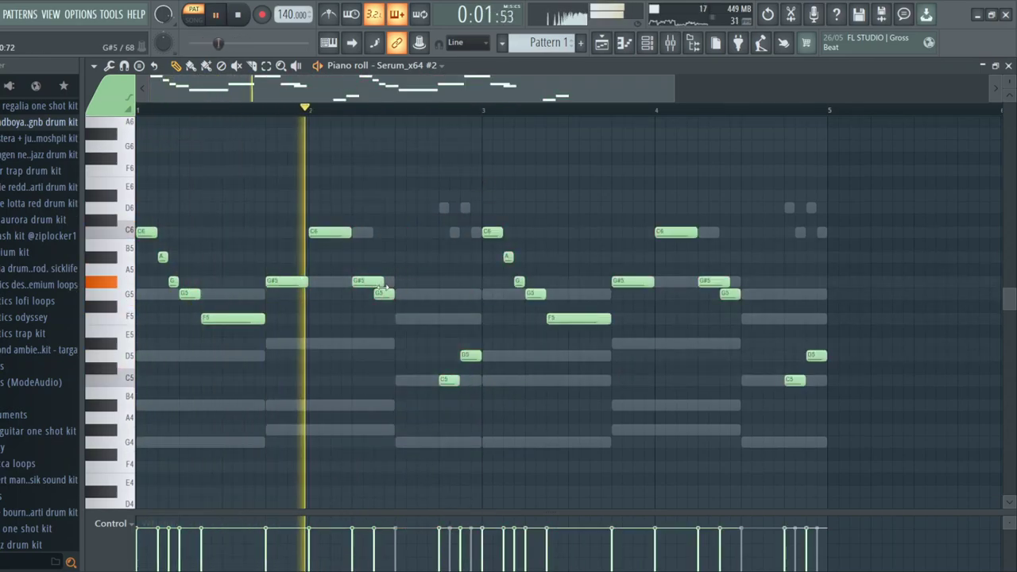
- Replace the lead in bars 3 and 4 with a copy of the revised first two bars, ending on C5 and D5
key(space)
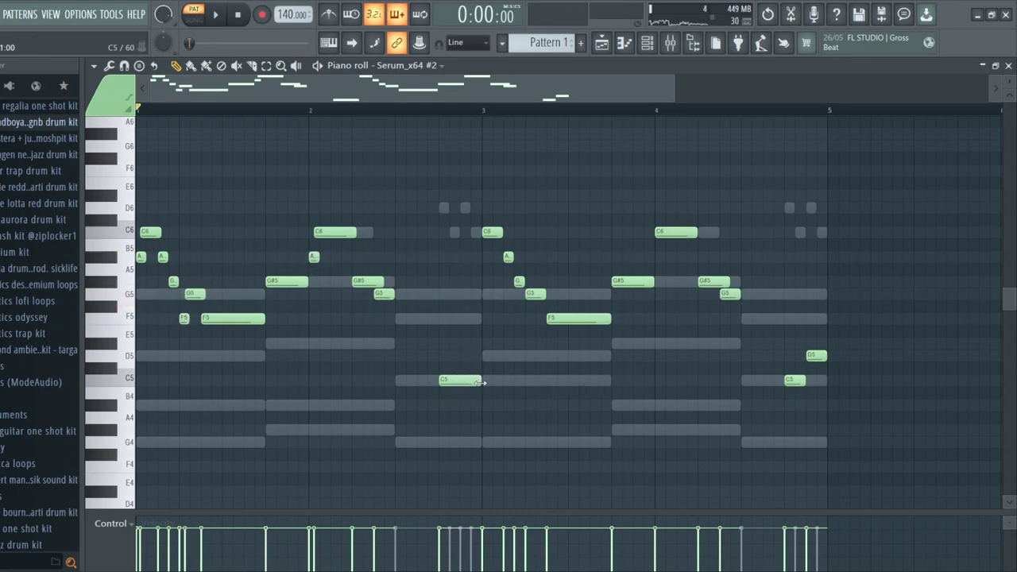
drag(491, 213, 876, 472)
key(Delete)
key(ctrl+a)
drag(154, 233, 500, 232)
key(ctrl+d)
key(c)
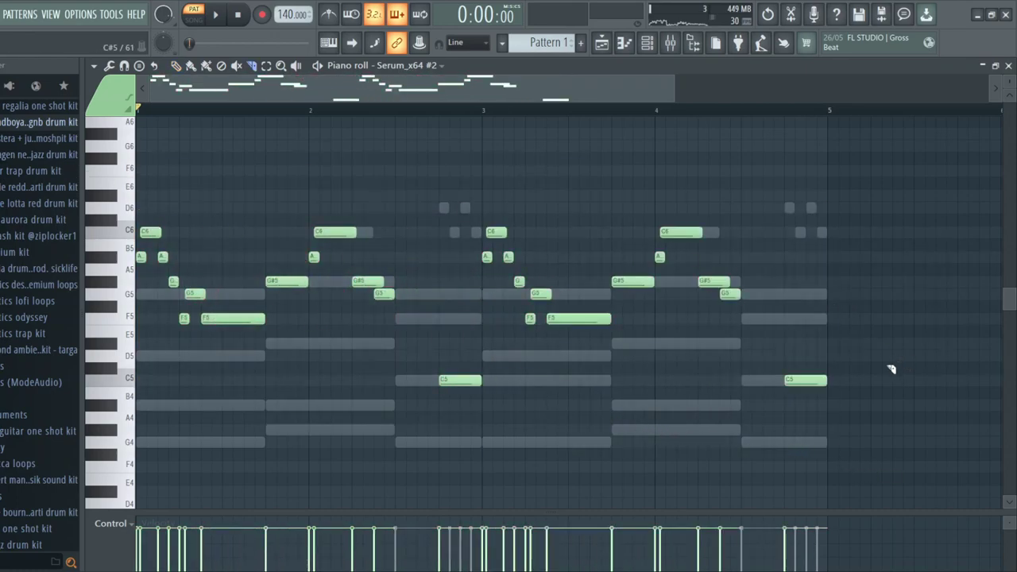
drag(815, 364, 816, 355)
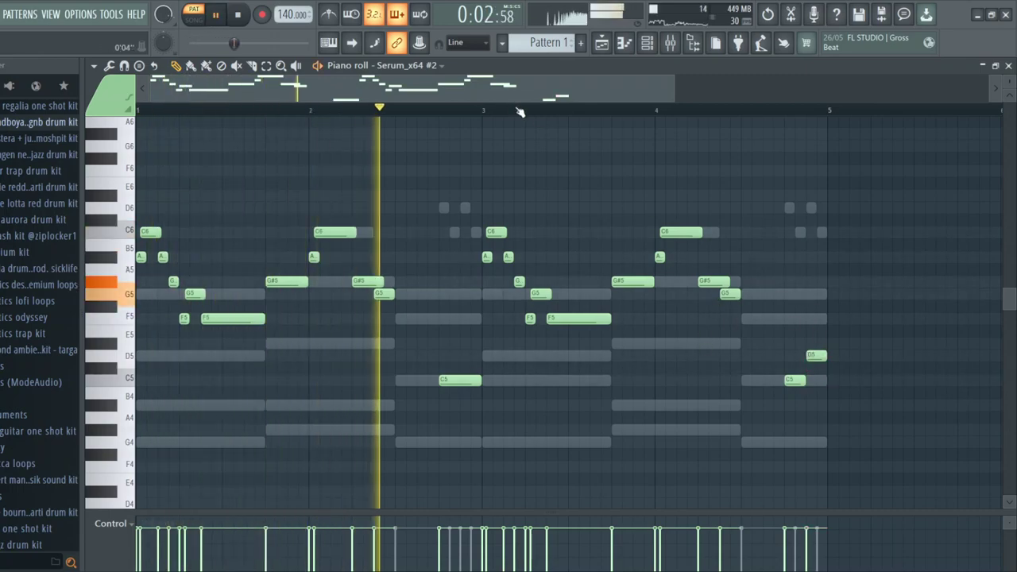
- Unmute the Serum_x64 and Purity channels and play the pattern with all three instruments
scroll(524, 112, down, 2)
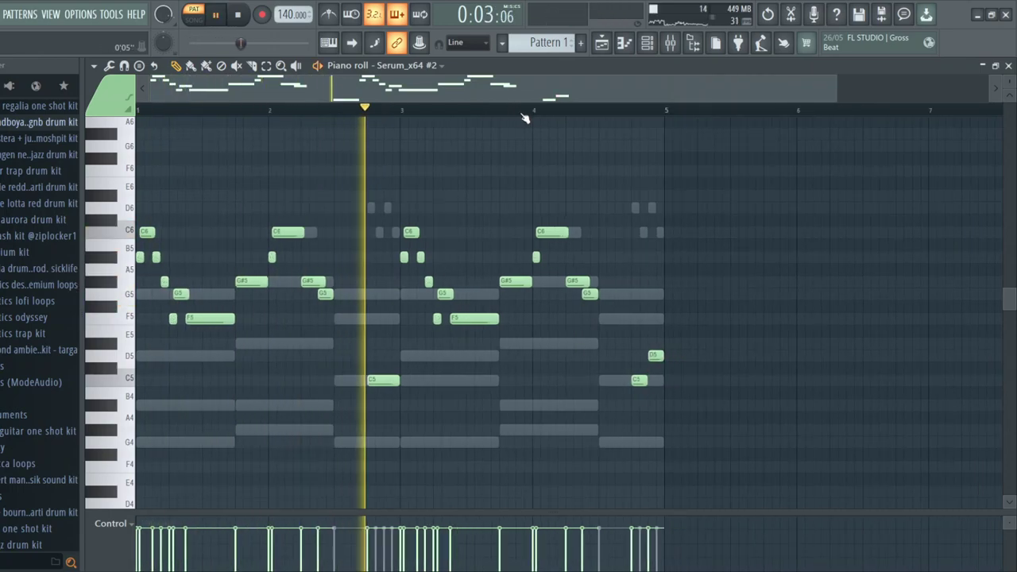
click(648, 44)
key(space)
key(space)
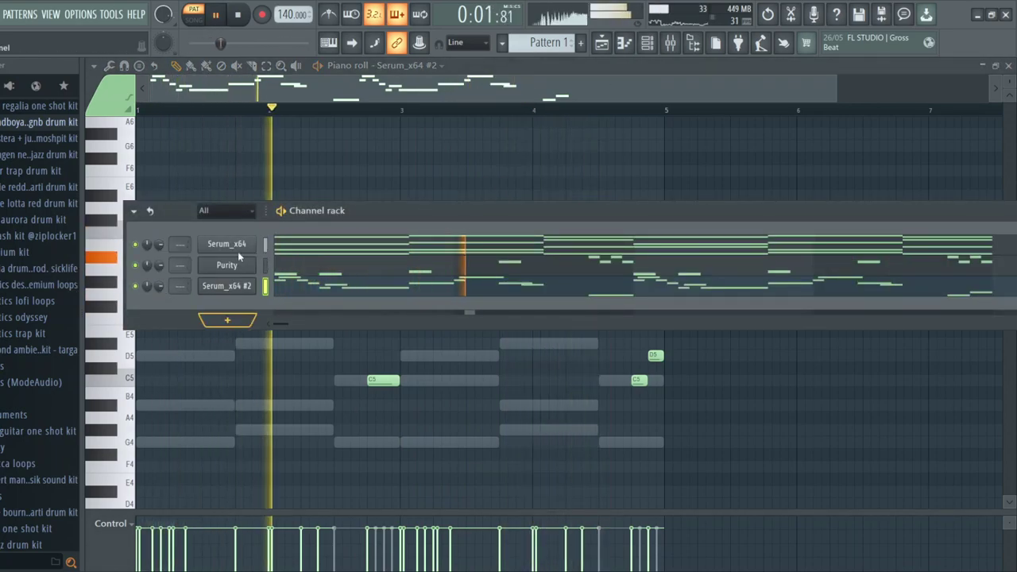
key(F6)
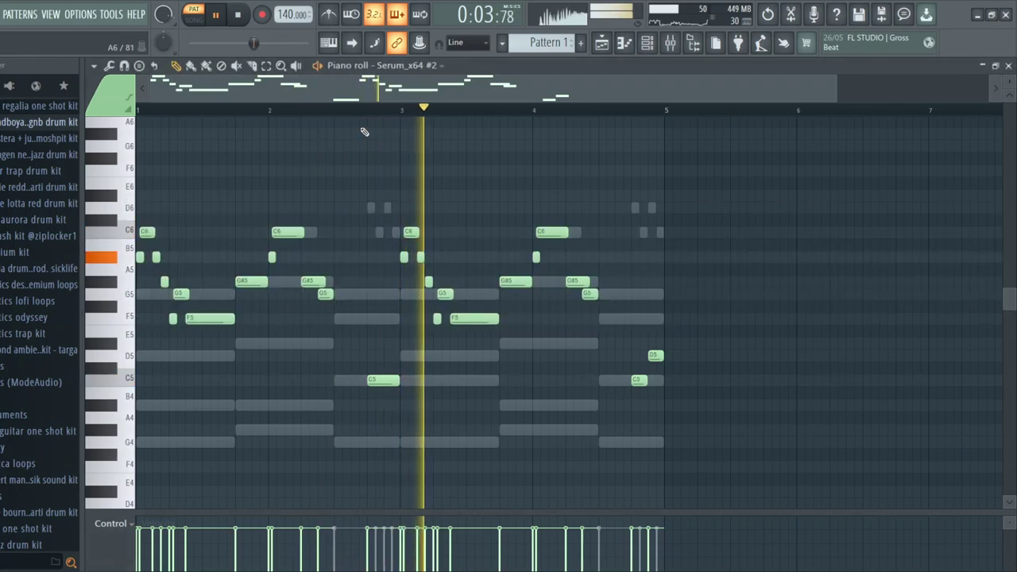
- Transpose all the Purity notes up one octave and play the pattern
key(space)
key(Up)
key(space)
key(space)
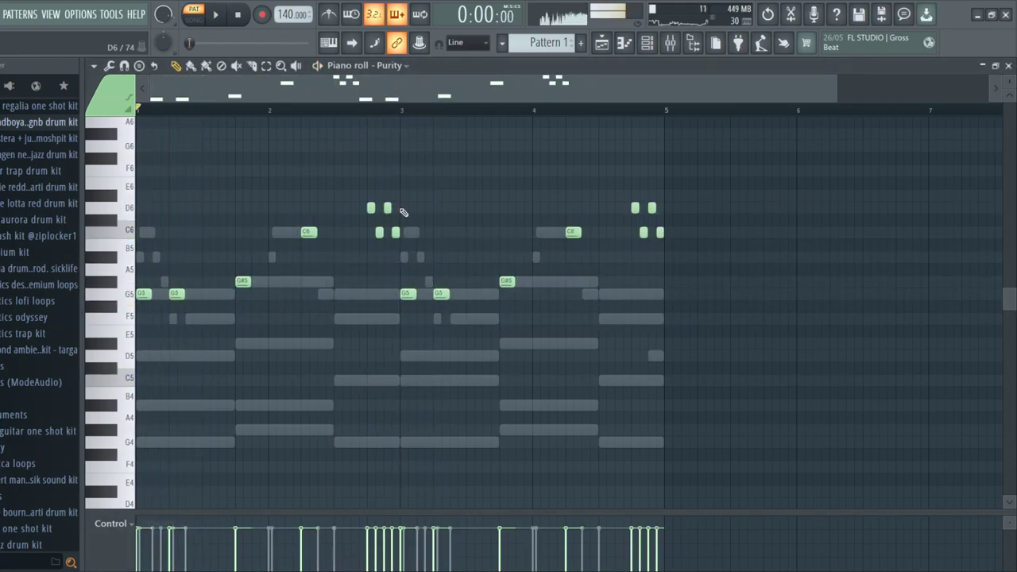
key(ctrl+Up)
scroll(401, 209, up, 3)
key(space)
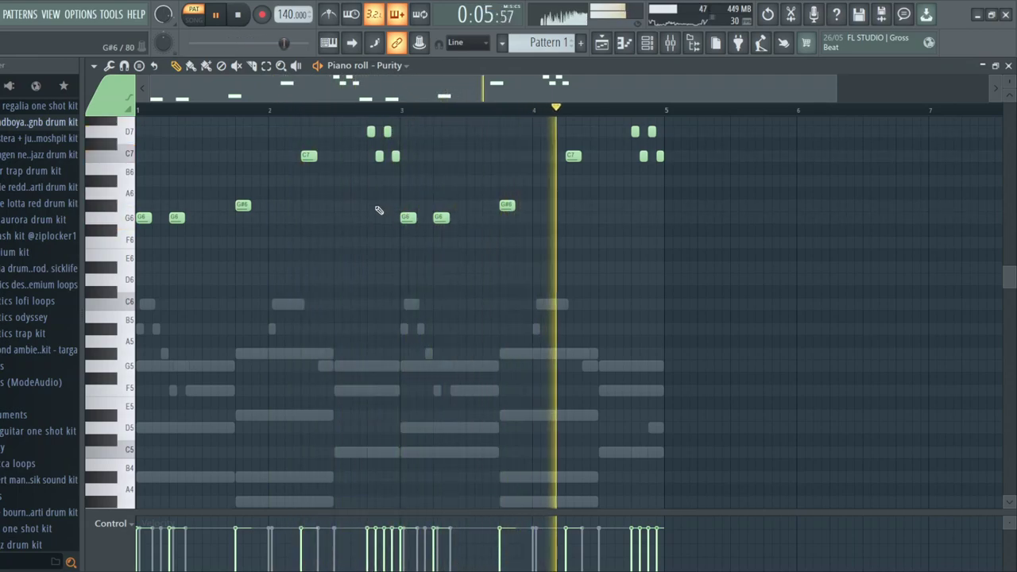
- Raise the Purity run at the end of bar 2 to D#7, D7, D#7, D7 and play it back
scroll(379, 215, up, 2)
click(385, 193)
drag(387, 195, 369, 159)
ctrl+click(405, 186)
key(space)
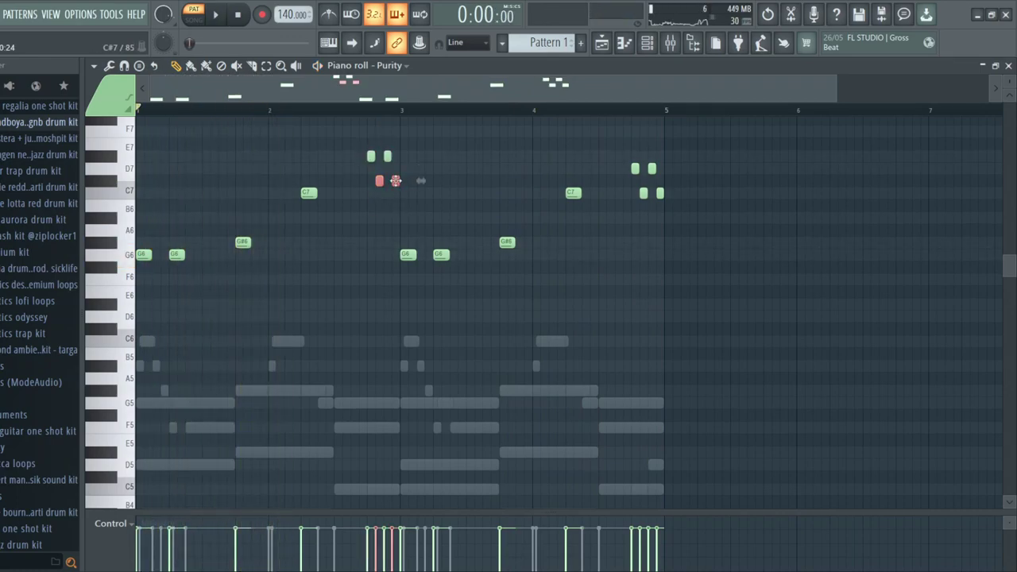
drag(396, 181, 396, 169)
key(space)
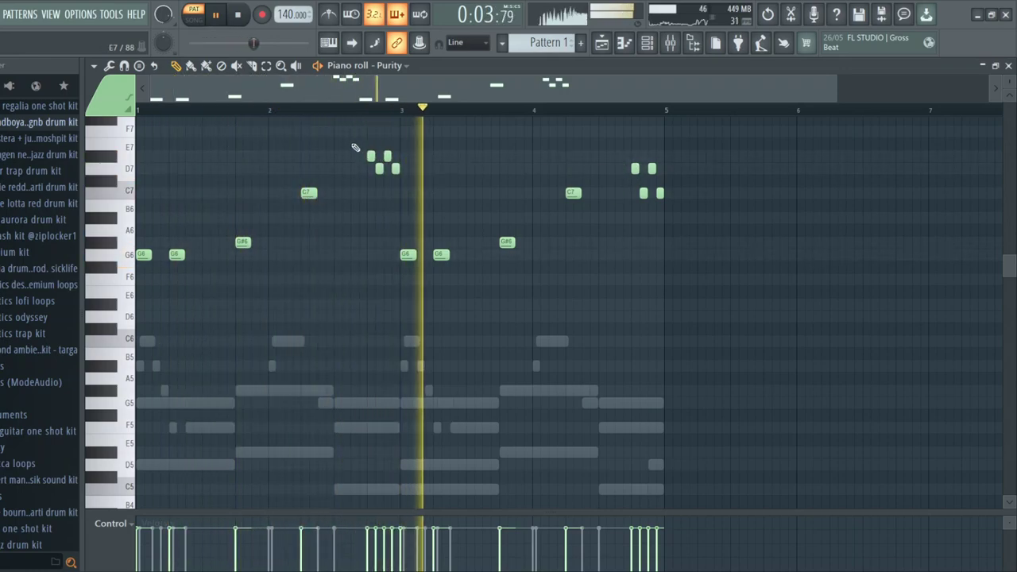
- Replace the Purity run at the end of bar 4 with a copy of the D#7–D7 run from bar 2
drag(356, 147, 404, 173)
key(space)
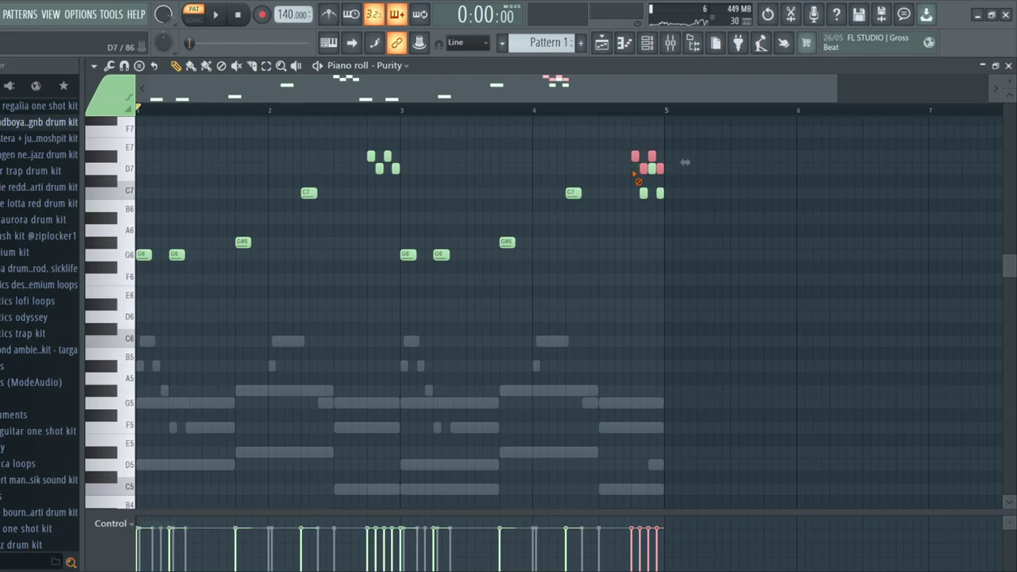
right_click(656, 176)
key(space)
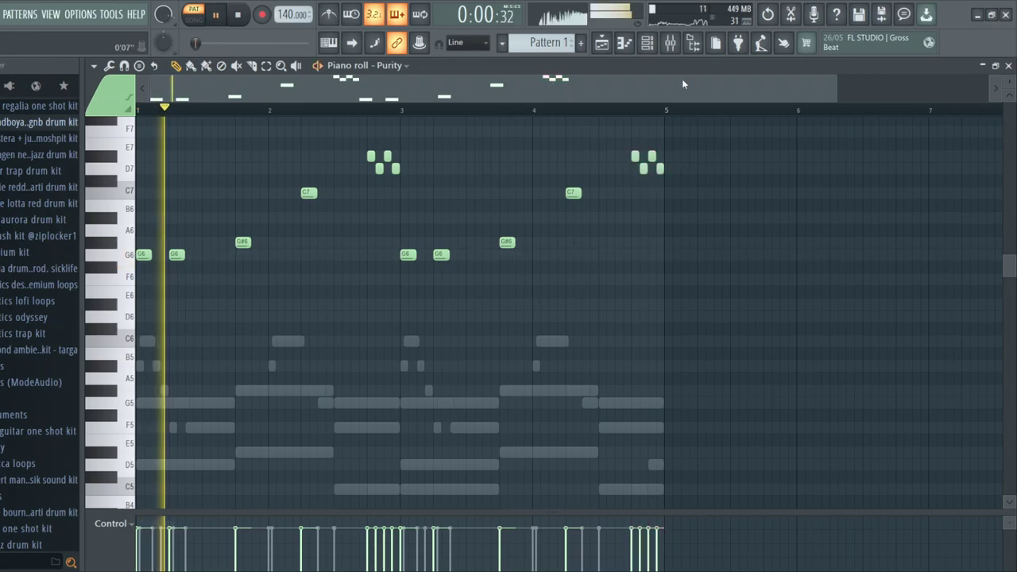
- Add a third Serum_x64 channel to the channel rack and dismiss its demo notice
click(653, 48)
key(space)
click(230, 321)
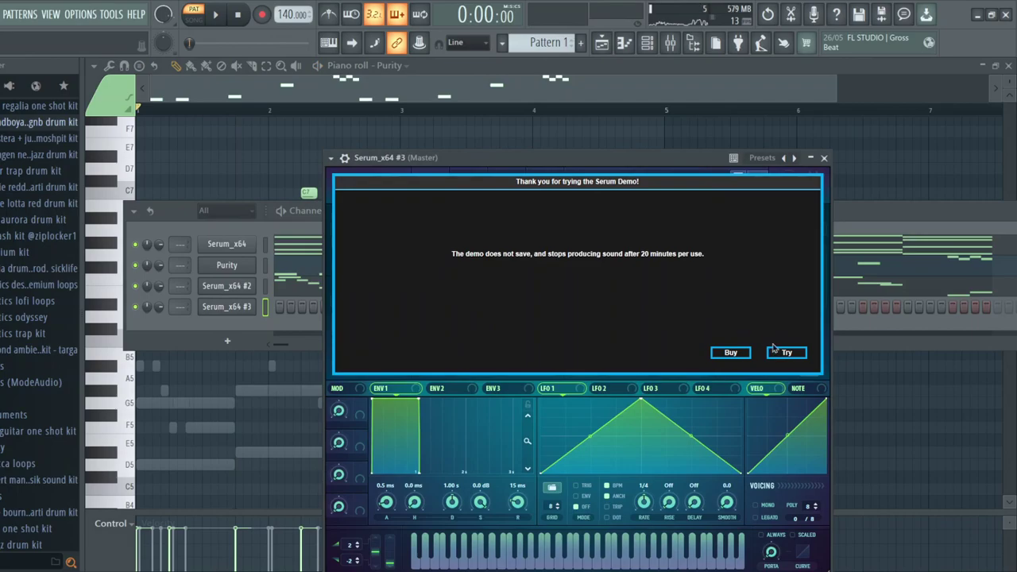
click(788, 353)
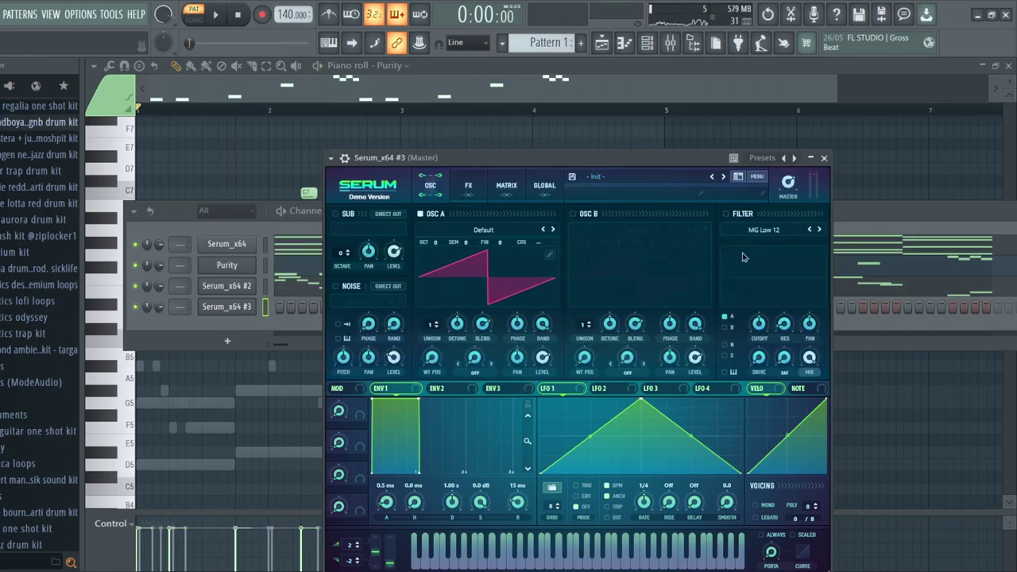
- In Serum_x64 #3, filter the preset browser to the New Jazz + AftërLyfe bank and audition pad - xyx
click(739, 185)
key(space)
click(747, 270)
click(743, 281)
scroll(540, 300, down, 10)
scroll(541, 300, down, 6)
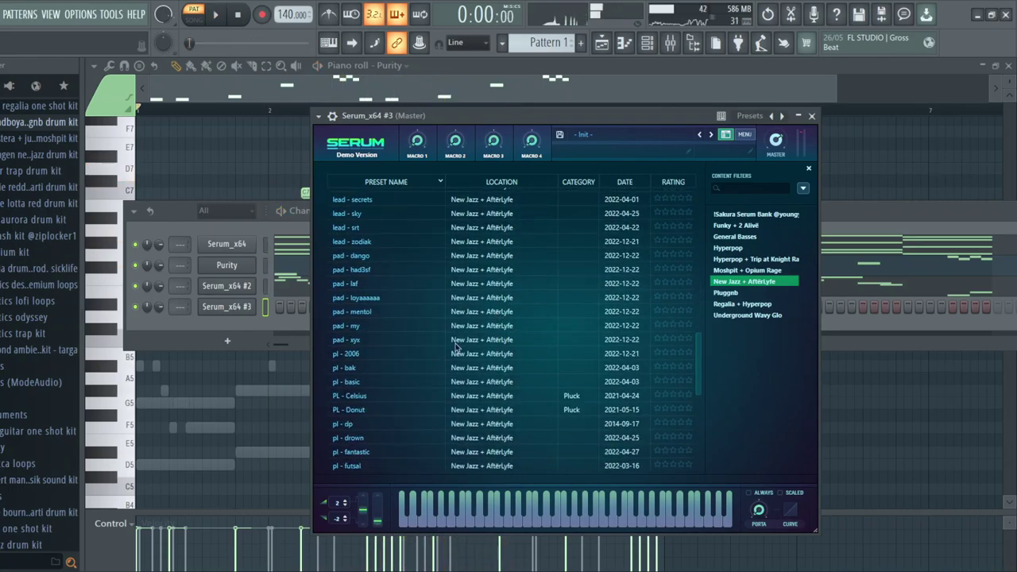
click(455, 342)
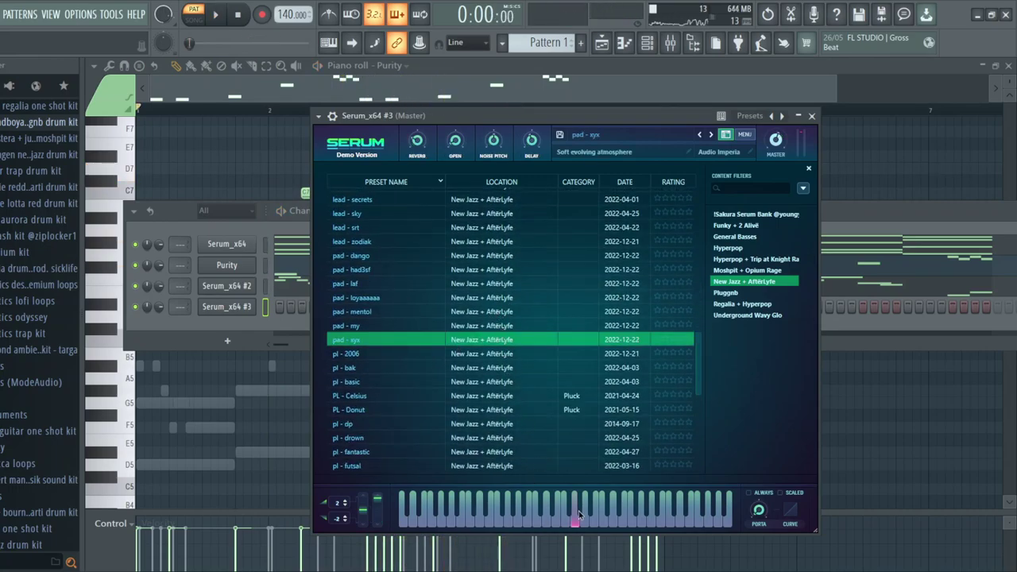
- Audition pad - my, pad - mentol and pad - loyaaaaaa, and load pad - laf in Serum_x64 #3
click(487, 327)
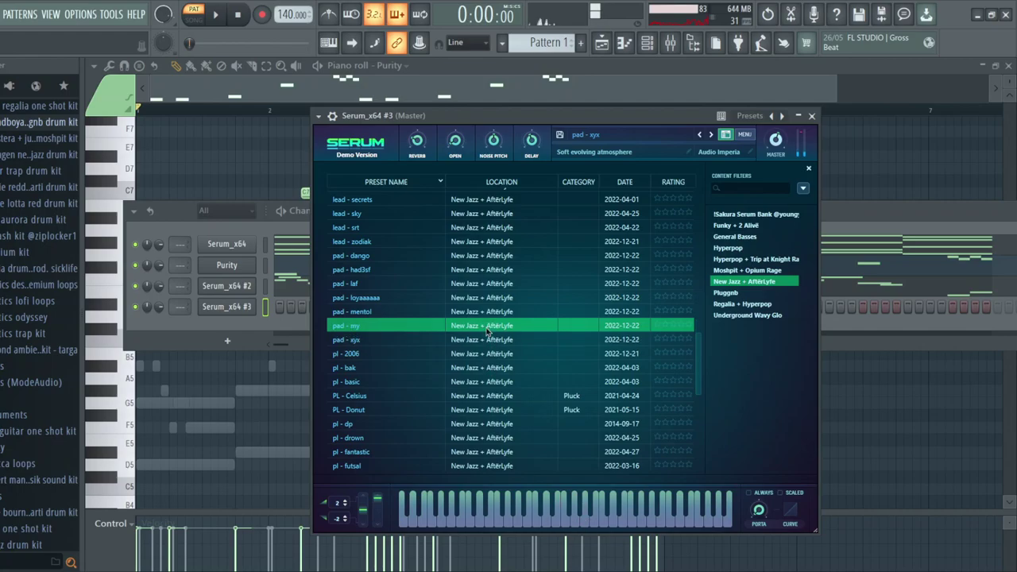
click(479, 312)
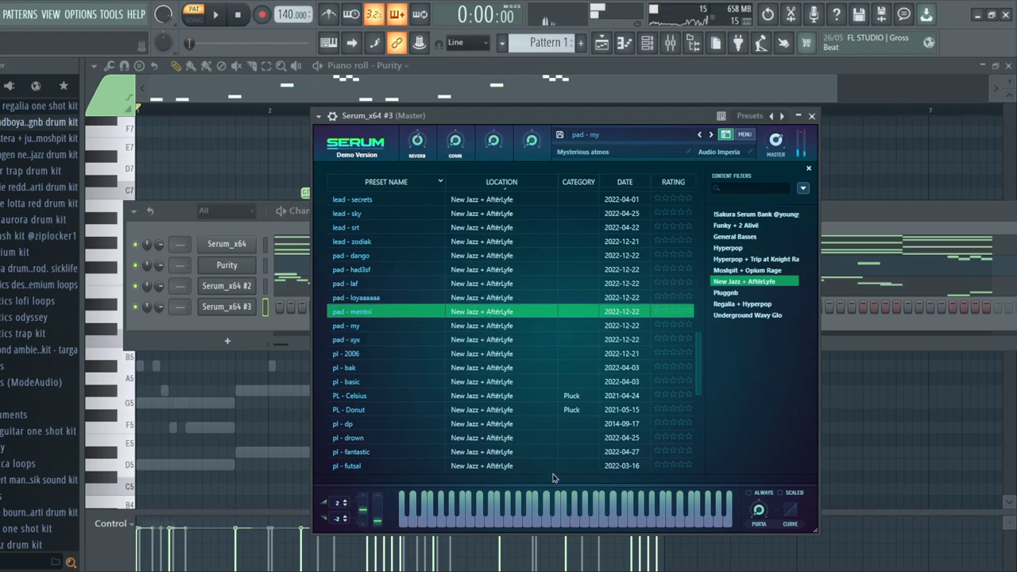
click(482, 301)
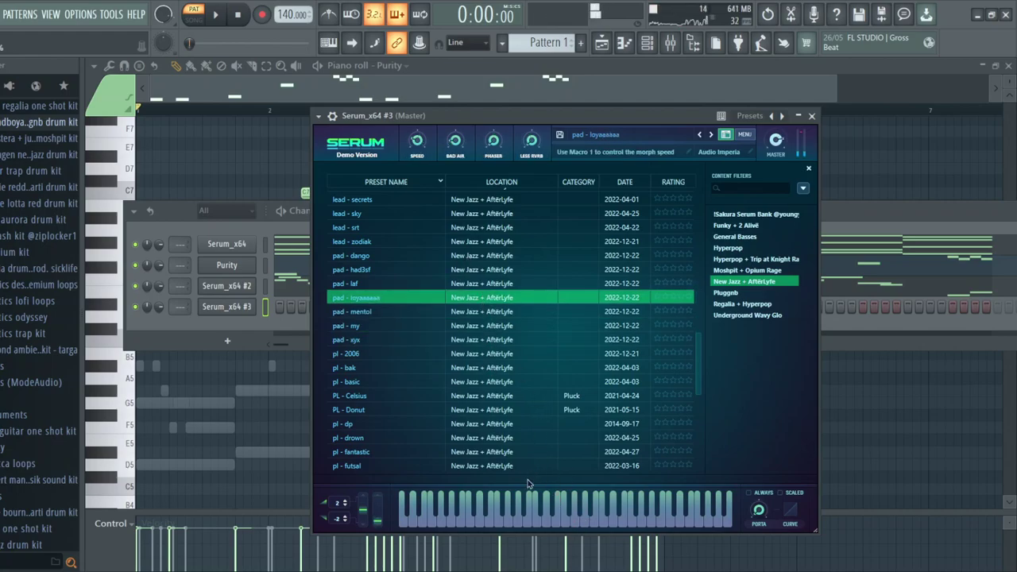
click(482, 284)
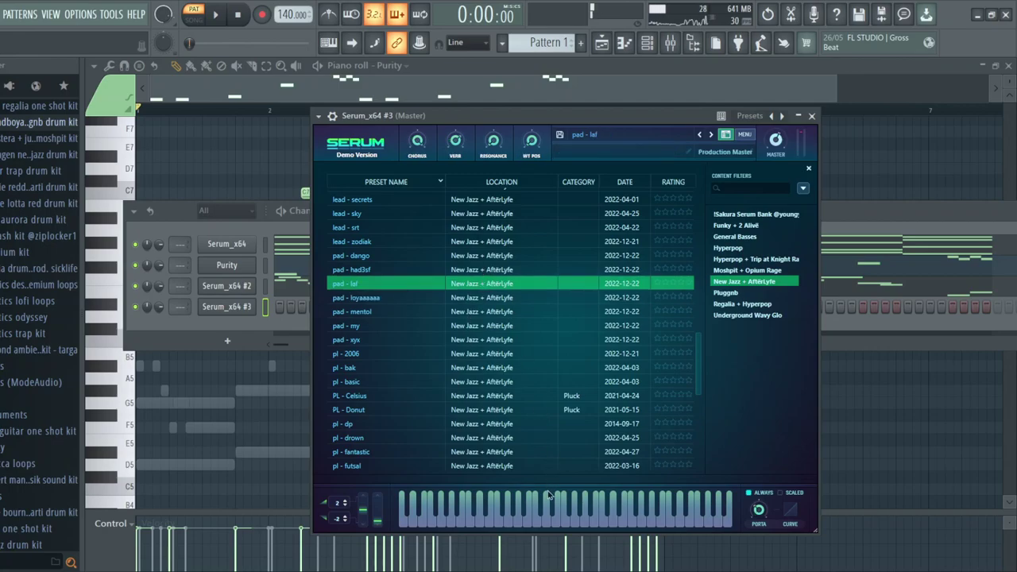
- Show Serum_x64 #3 in the piano roll and place a short G4, A#4, D5, G5 chord at the start of bar 1
click(306, 121)
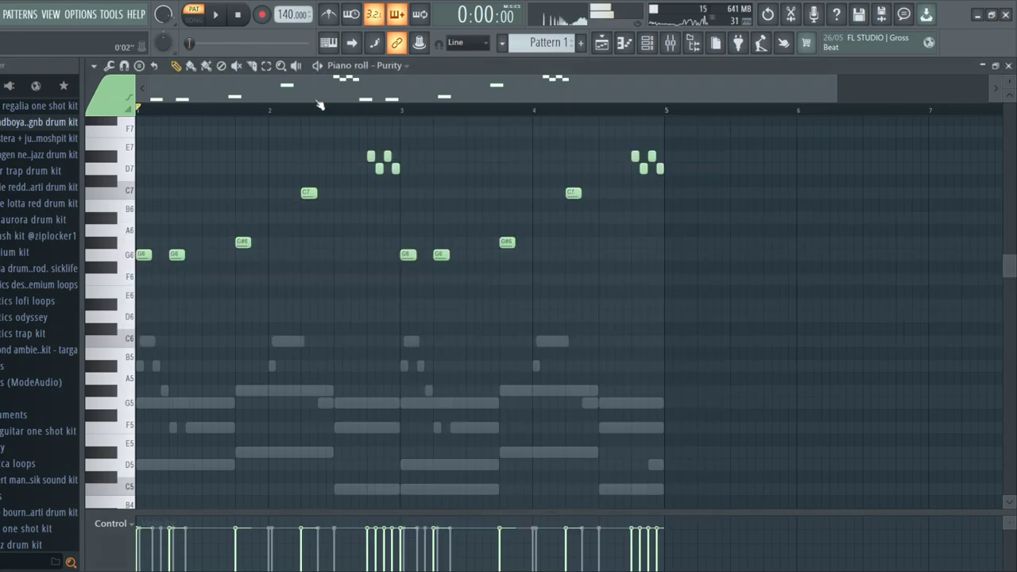
click(413, 133)
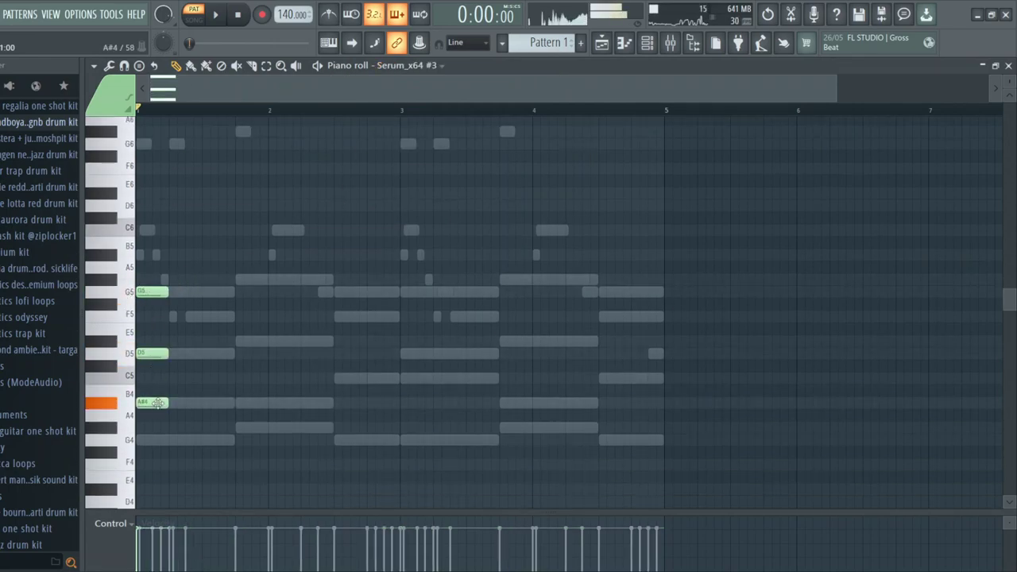
key(space)
- Copy the short four-note chord to the start of bar 3 and play the pattern
mouse_move(209, 465)
mouse_down()
mouse_move(157, 287)
mouse_move(420, 297)
mouse_up()
key(space)
key(space)
ctrl+click(424, 245)
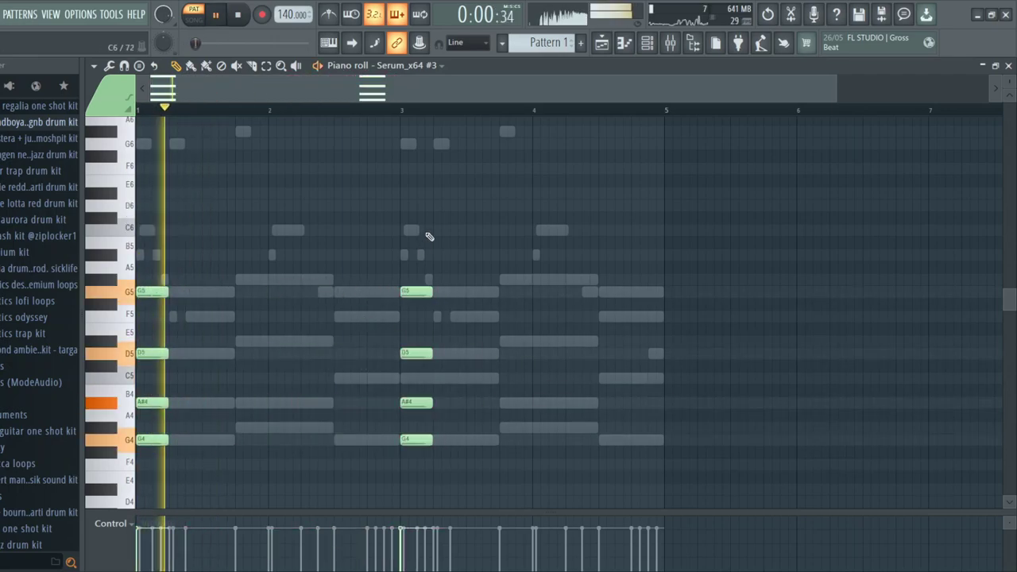
- Try the Simple Sqr lead preset in Purity and play the pattern with it
click(644, 45)
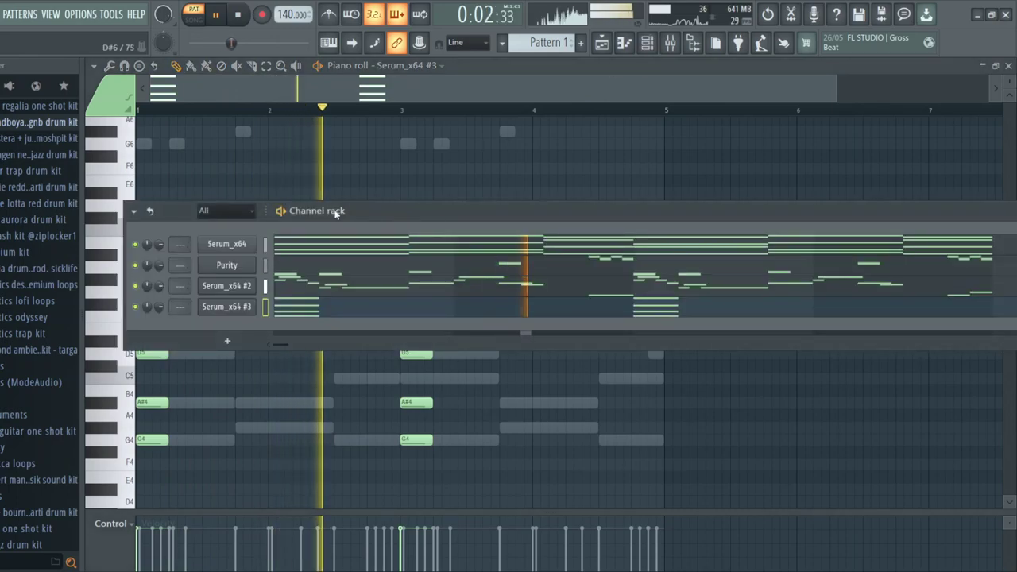
click(215, 265)
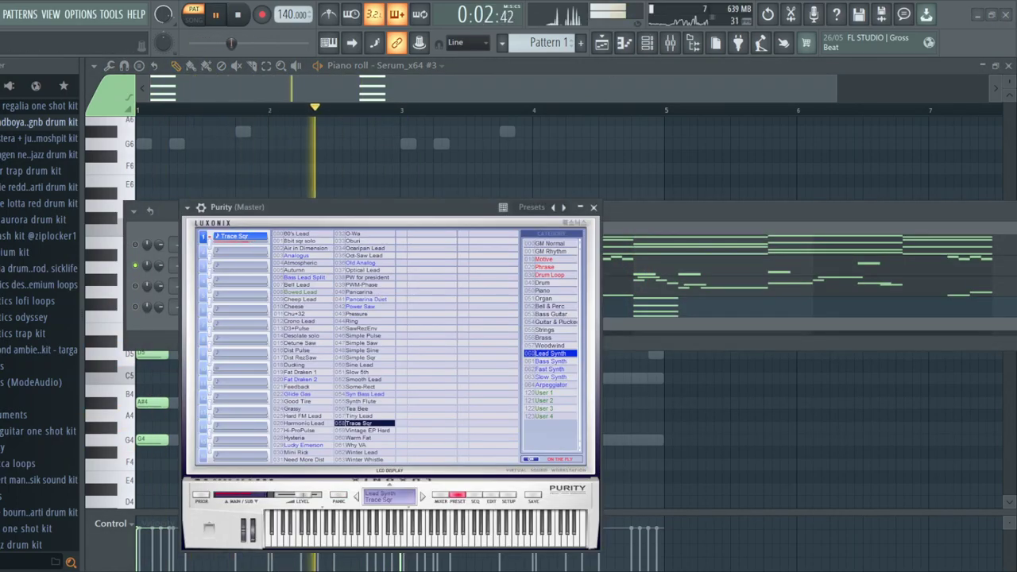
click(363, 351)
click(363, 358)
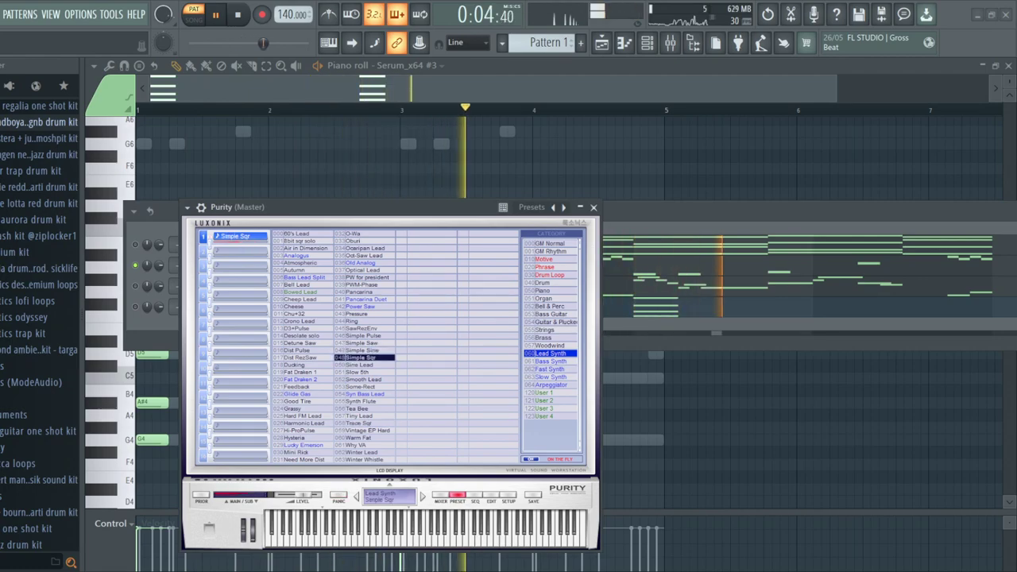
click(594, 207)
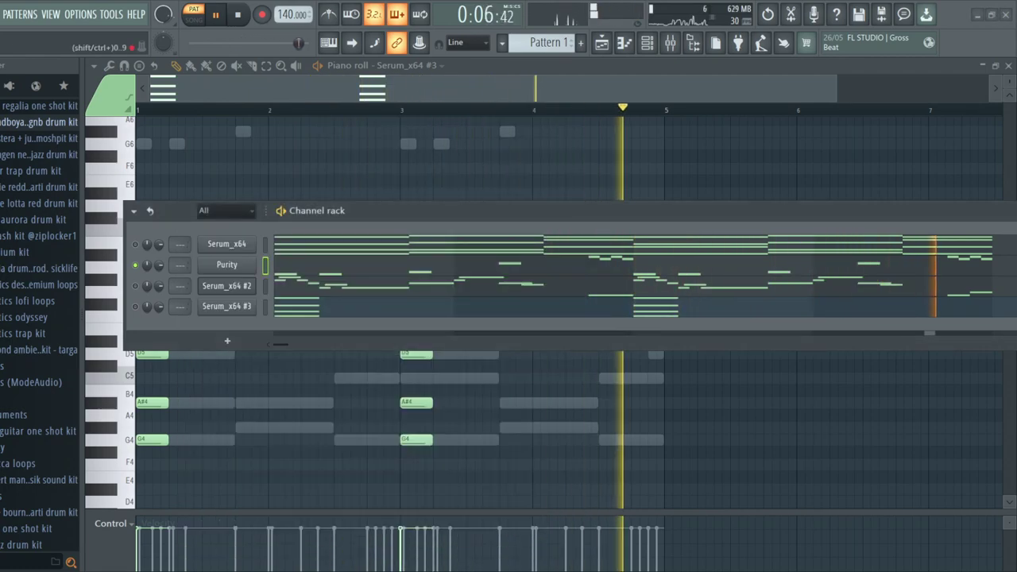
key(space)
key(space)
key(space)
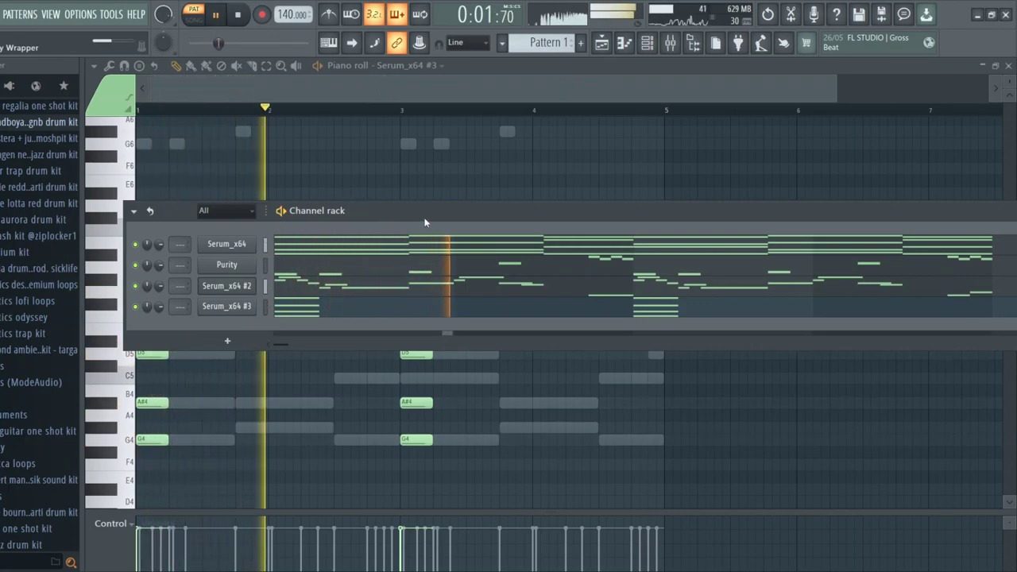
- Add a fourth Serum_x64 channel to the channel rack and dismiss its demo notice
click(226, 244)
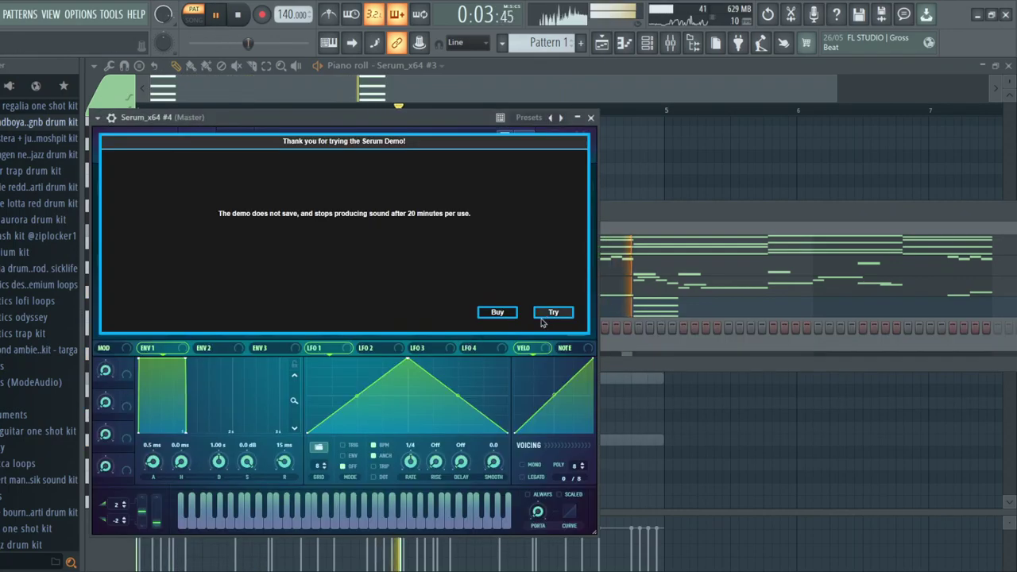
click(548, 315)
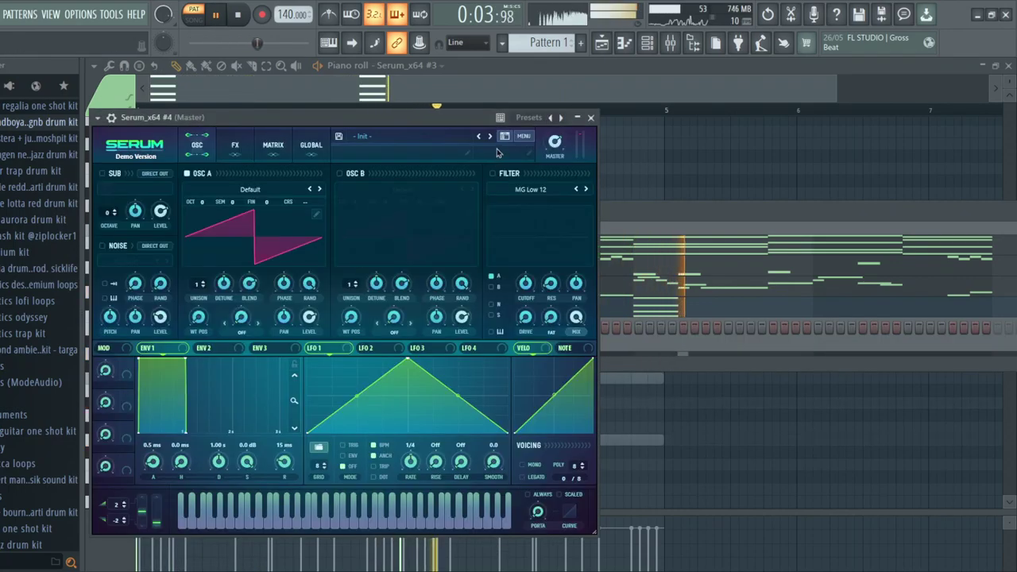
click(505, 136)
drag(469, 119, 588, 120)
- Solo Purity, audition Ocaripan Lead, switch to the Optical Lead preset, and play it with all channels back on
right_click(136, 265)
key(space)
click(213, 267)
click(366, 249)
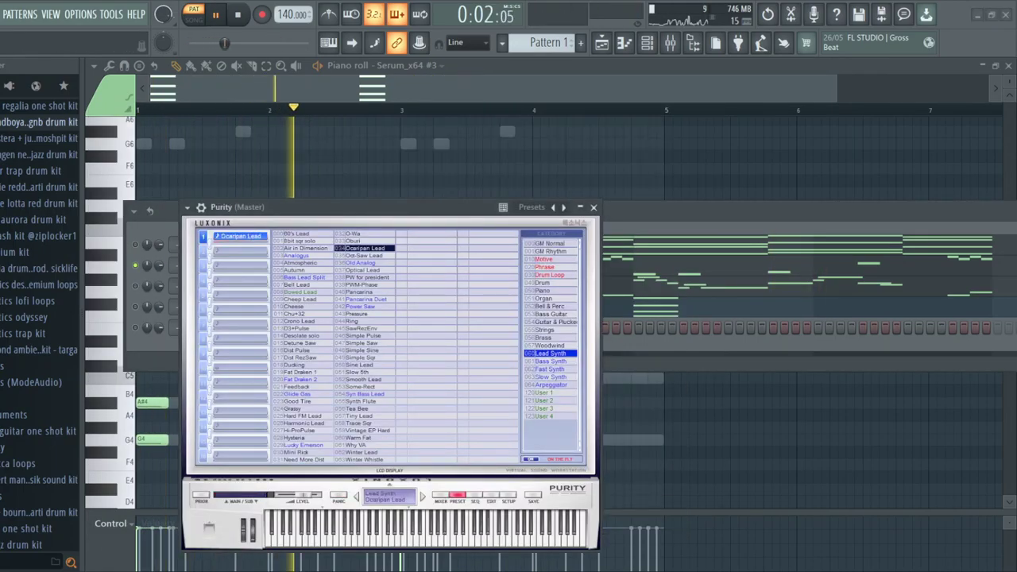
click(364, 271)
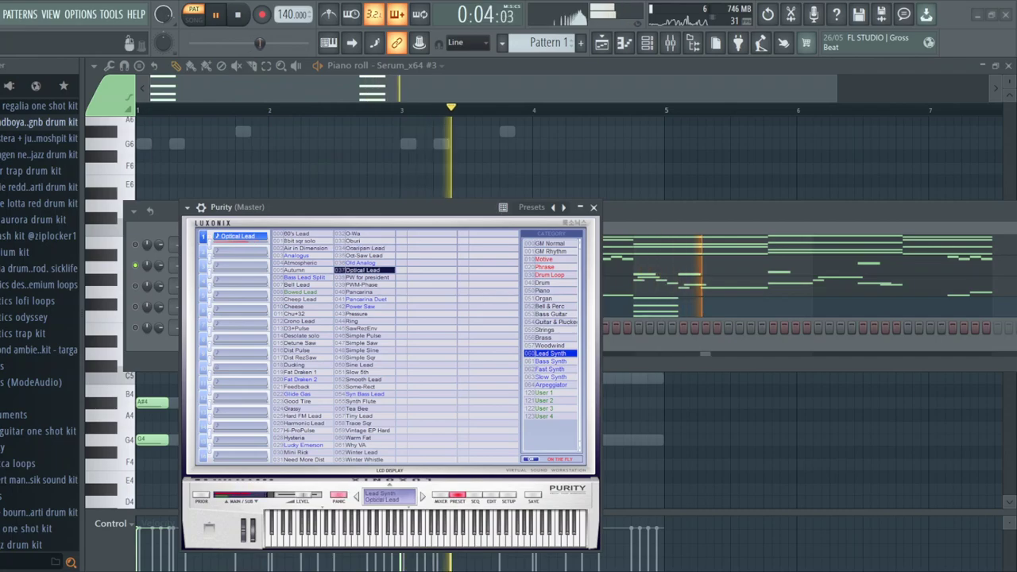
click(593, 207)
right_click(136, 266)
key(space)
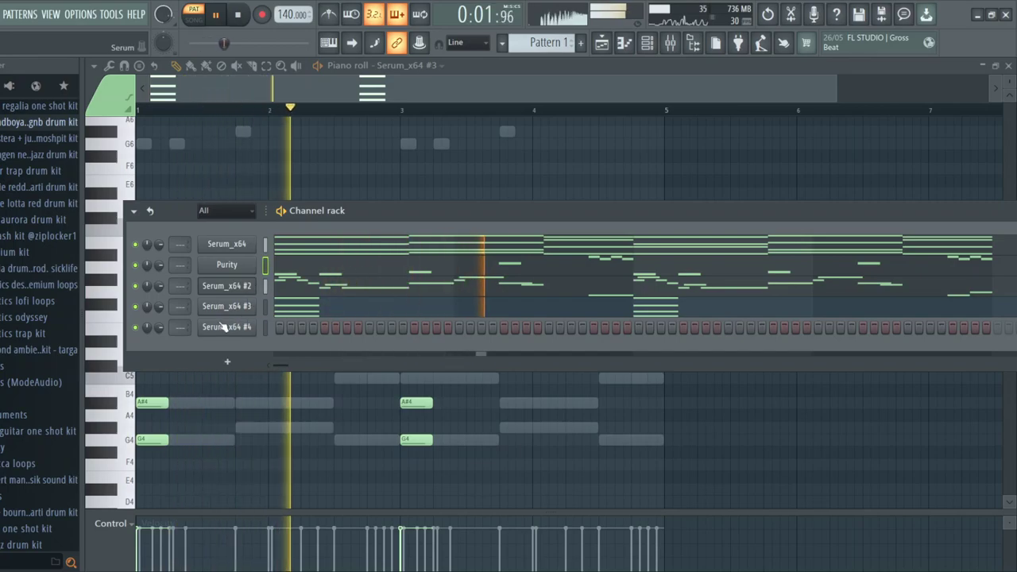
- Open Serum_x64 #4, filter its preset browser to the New Jazz + AftërLyfe bank and stop playback
click(226, 327)
click(672, 312)
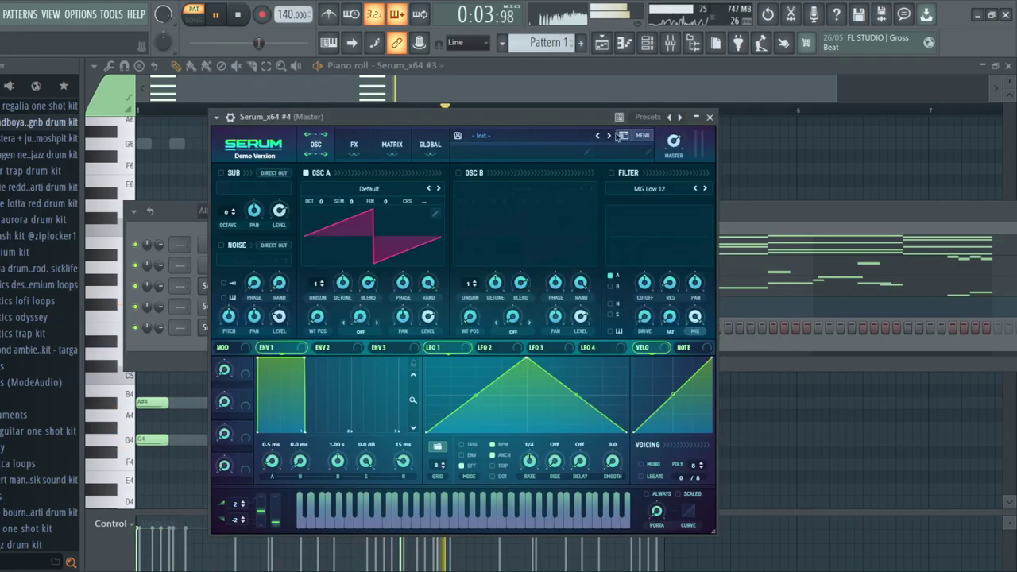
click(623, 134)
drag(584, 117, 617, 115)
click(694, 278)
scroll(425, 288, down, 10)
key(space)
scroll(419, 315, down, 5)
- Audition lead - zodiak and pl - 2006, and load the pl - bak pluck preset in Serum_x64 #4
click(413, 347)
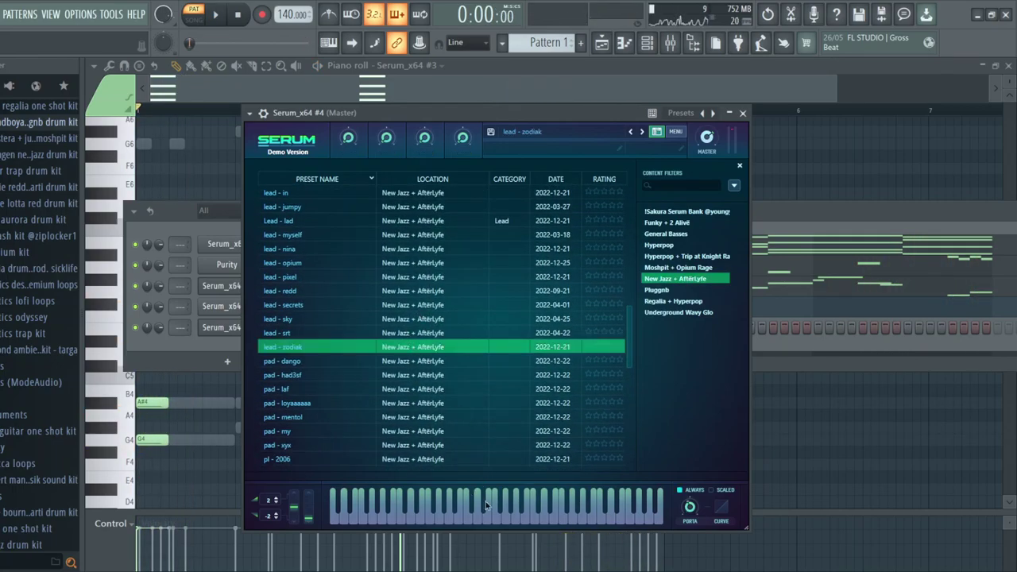
scroll(452, 382, down, 4)
click(397, 342)
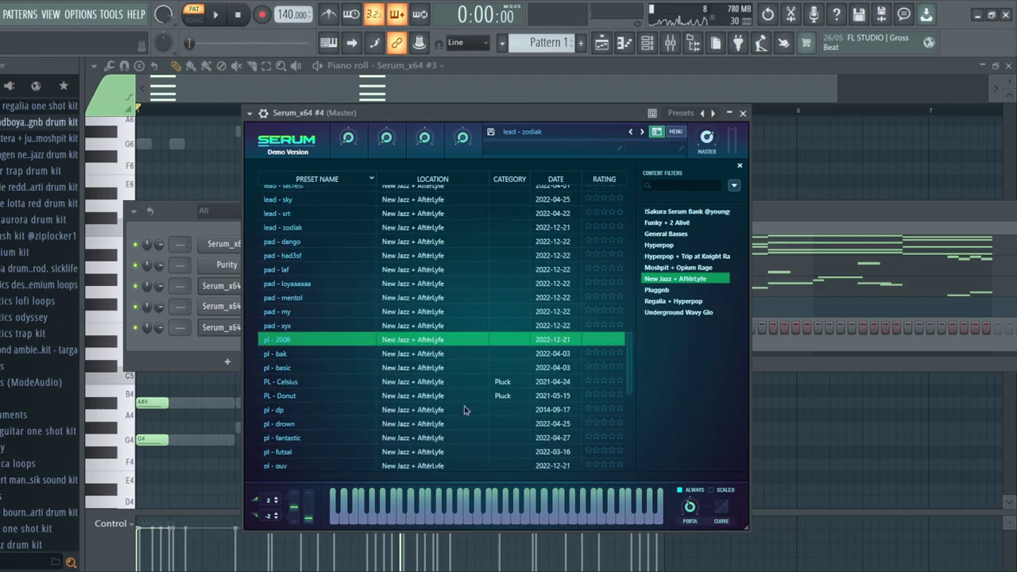
click(439, 355)
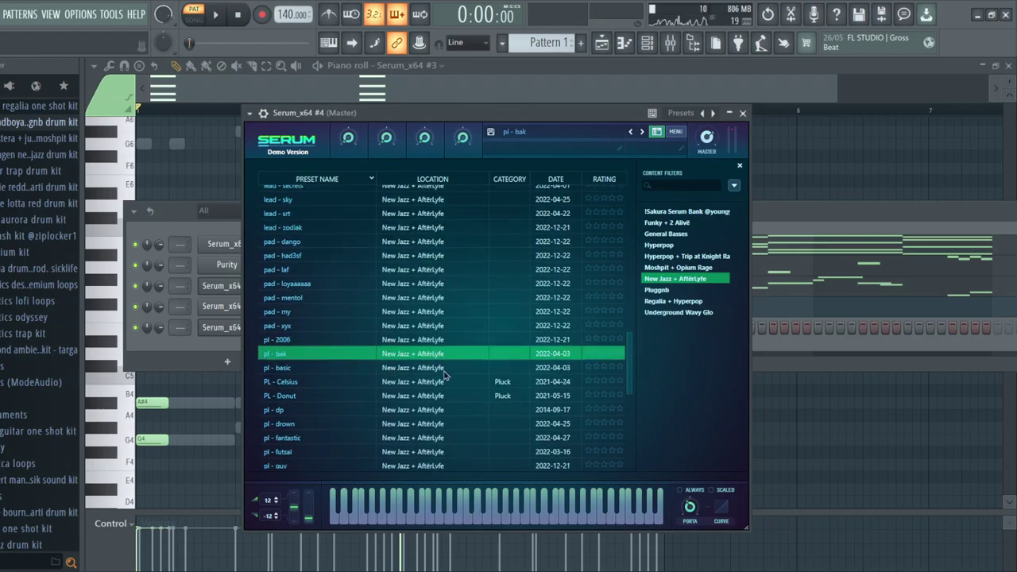
- Show Serum_x64 #4 in the piano roll, draw a short-note melody on G5, G#5, A#5 and C6 across bars 1–2, and play it
click(441, 77)
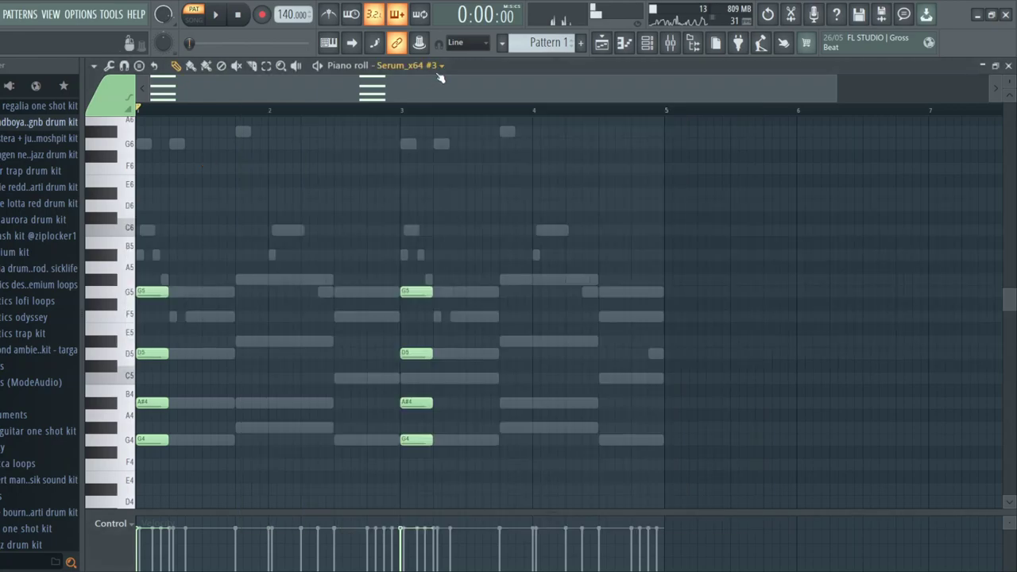
click(428, 145)
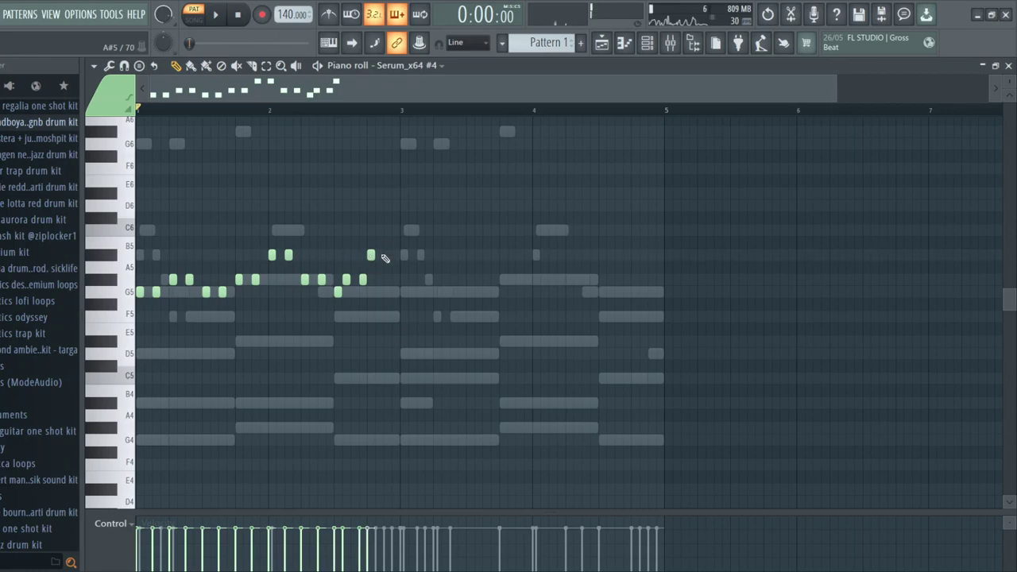
click(659, 42)
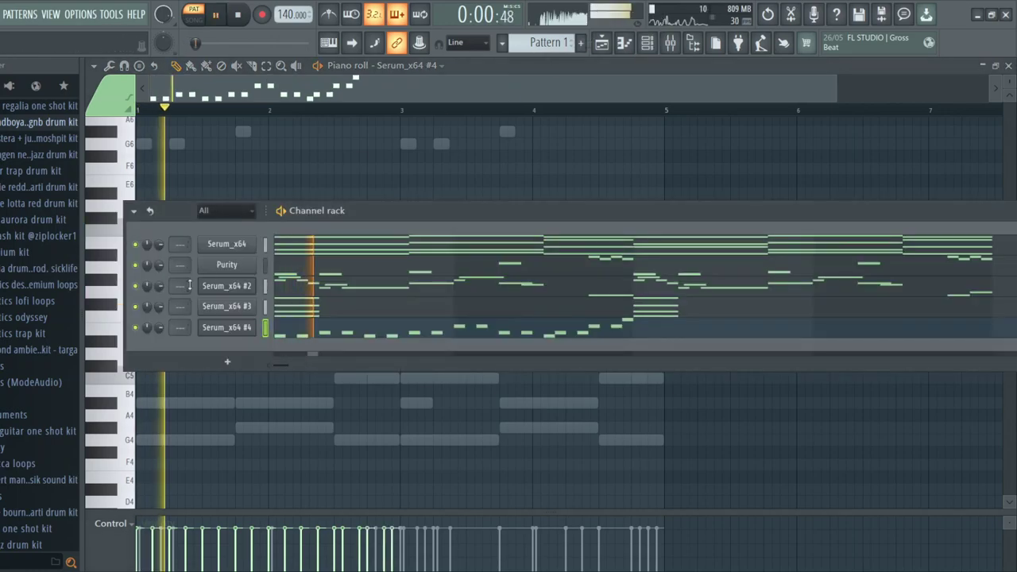
right_click(242, 166)
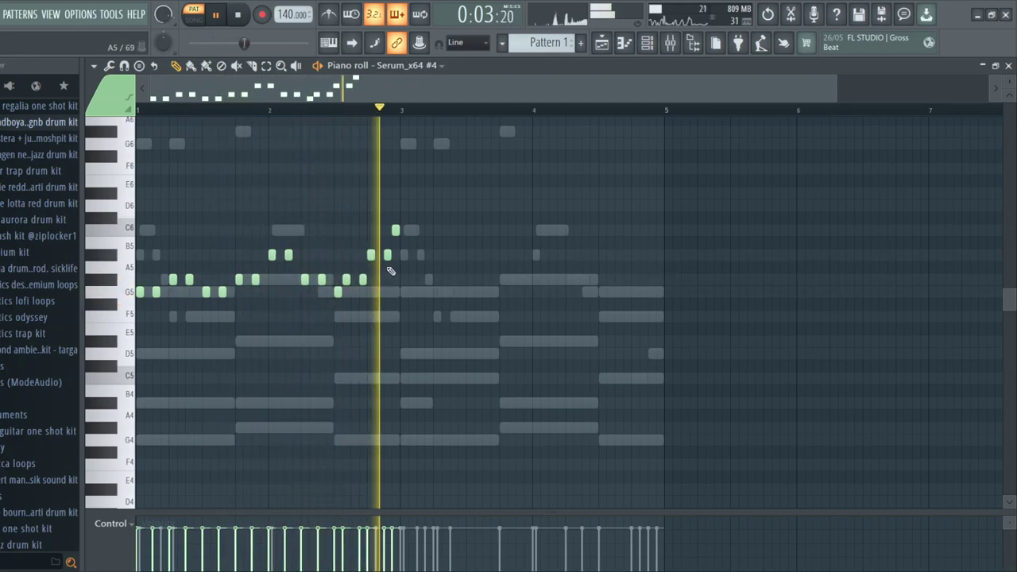
- Solo the Serum_x64 #4 channel and check its melody in playback
key(F6)
key(space)
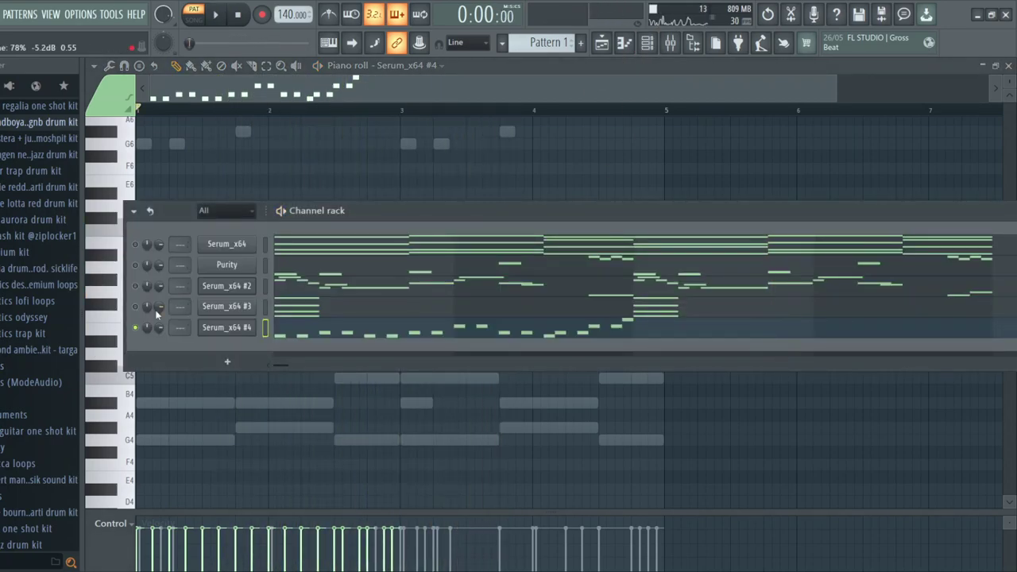
key(F6)
key(space)
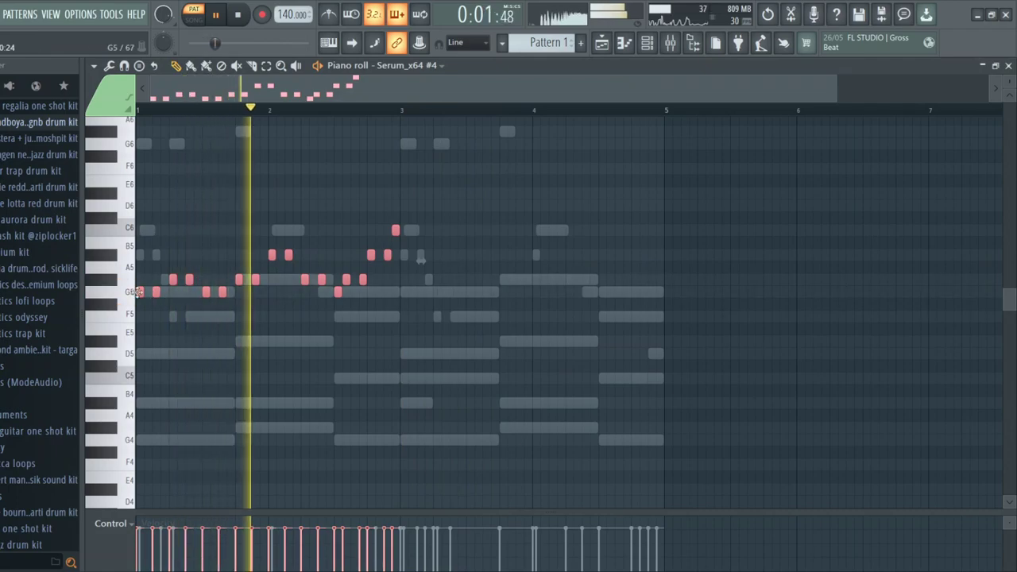
- Duplicate the two-bar Serum_x64 #4 melody into bars 3–4 and play the full pattern with all channels on
drag(582, 353, 403, 290)
key(ctrl+d)
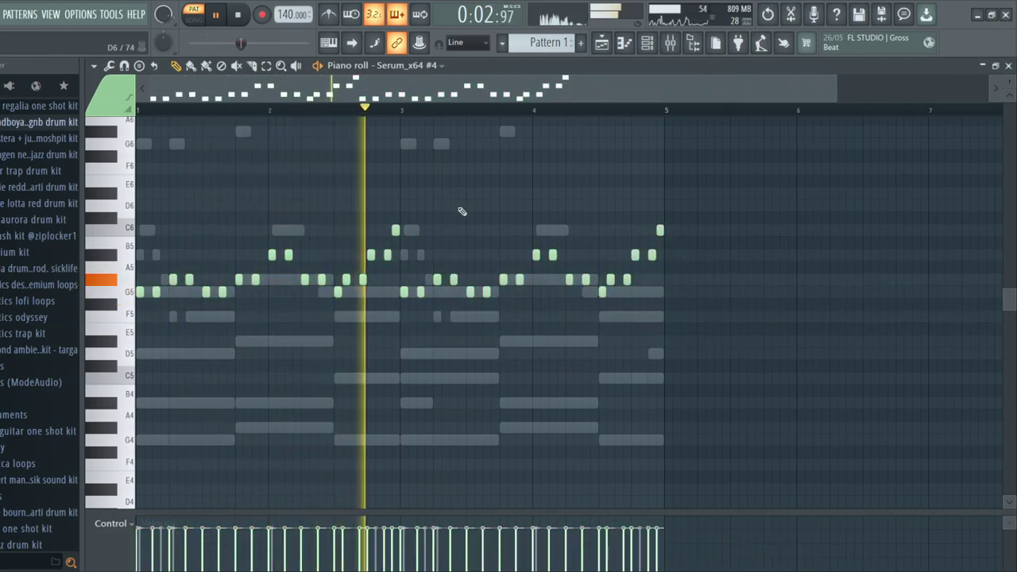
click(646, 44)
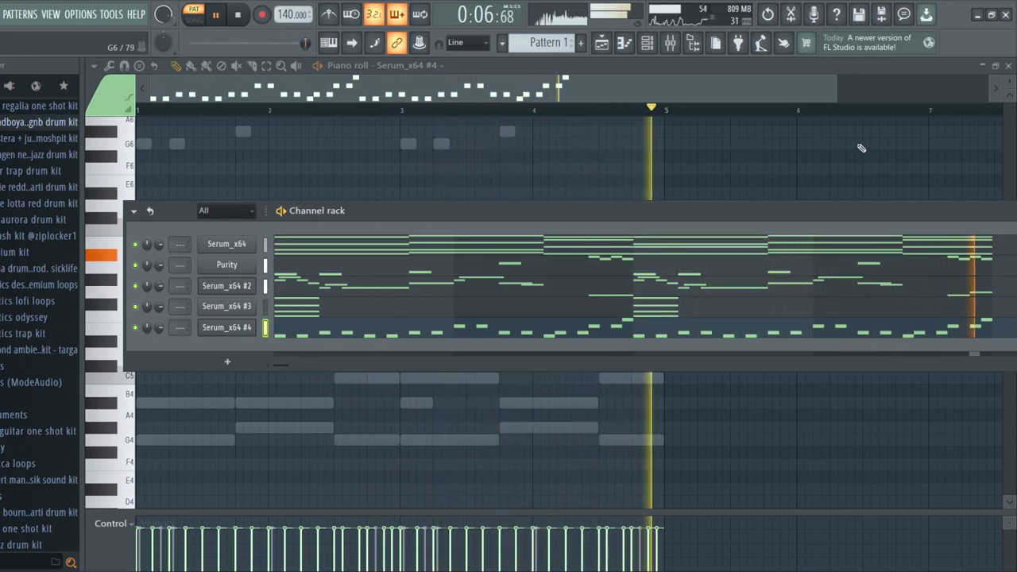
key(space)
- Close the piano roll and route the five instrument channels to mixer inserts 1–5, named after their channels
click(1008, 67)
right_click(908, 128)
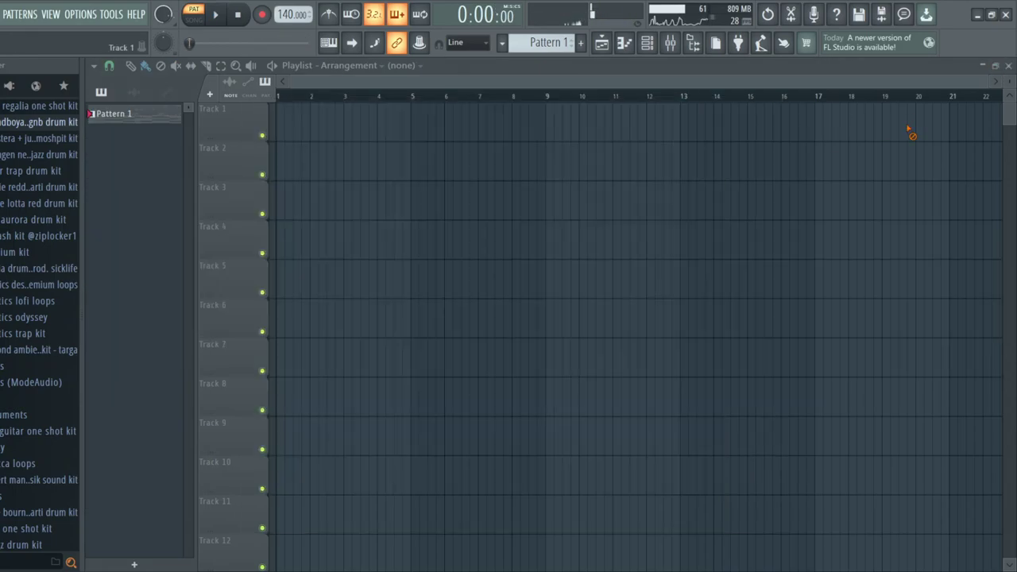
click(655, 46)
click(670, 43)
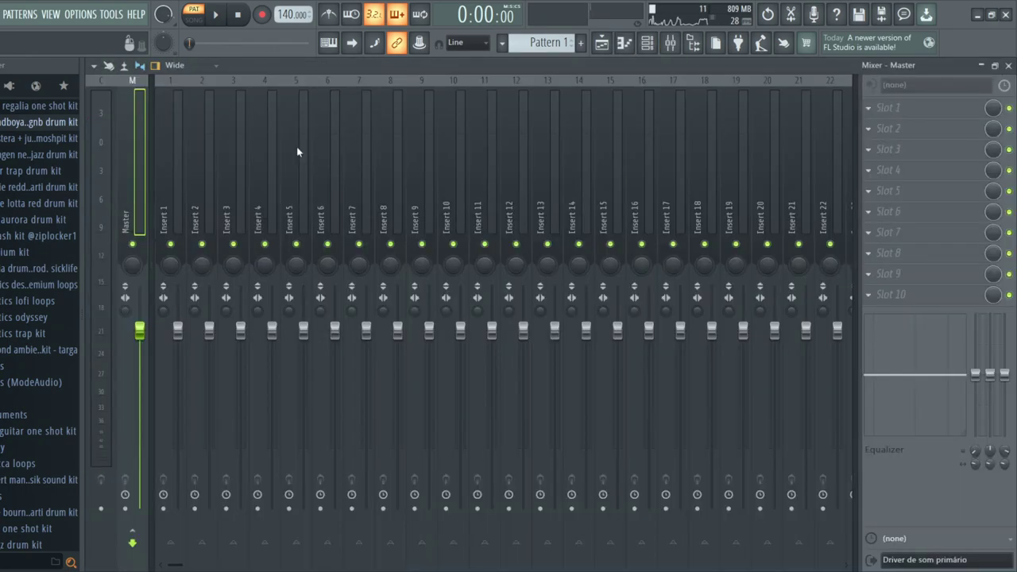
drag(170, 197, 407, 200)
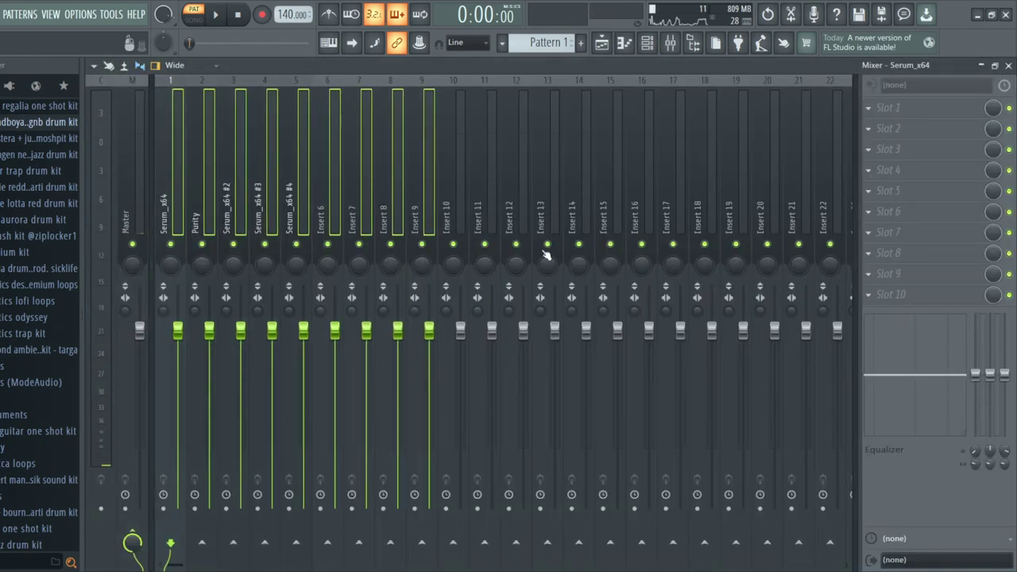
- Solo the first Serum_x64 mixer track, load Fruity parametric EQ 2 in its first effect slot and play the pattern
click(189, 219)
right_click(171, 243)
key(space)
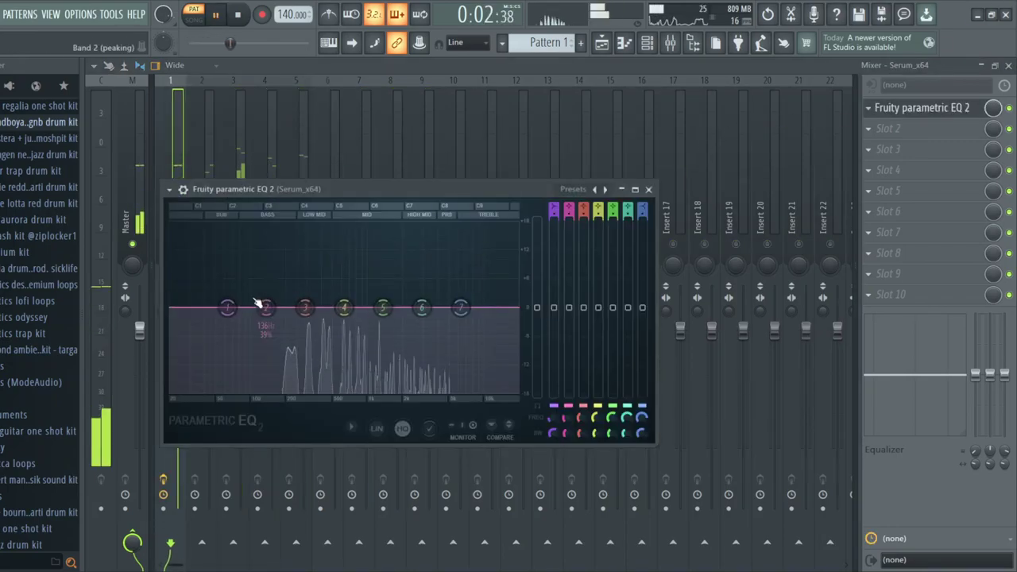
- Shape the Serum_x64 track's EQ with a slight low boost and high roll-off, and add Fruity Flangus and Fruity Phaser with reduced effect mix
drag(256, 307, 243, 300)
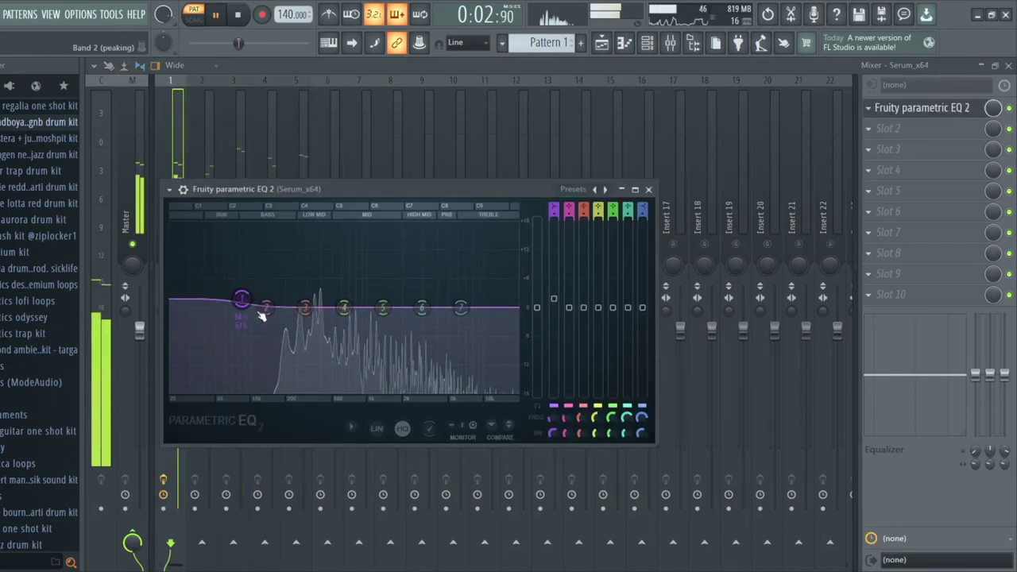
drag(461, 307, 515, 390)
drag(422, 307, 461, 294)
drag(345, 306, 349, 320)
click(648, 189)
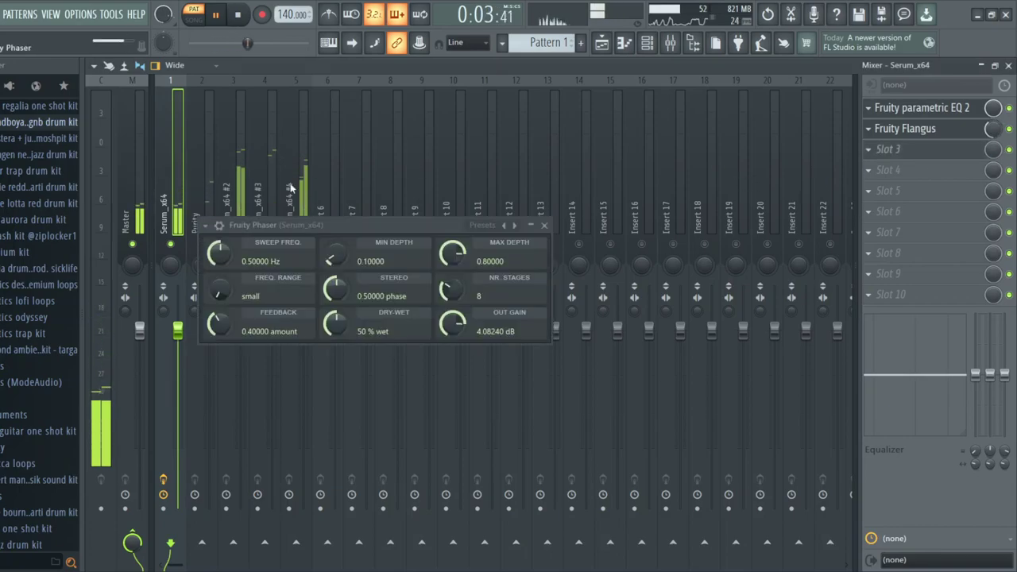
drag(994, 149, 994, 155)
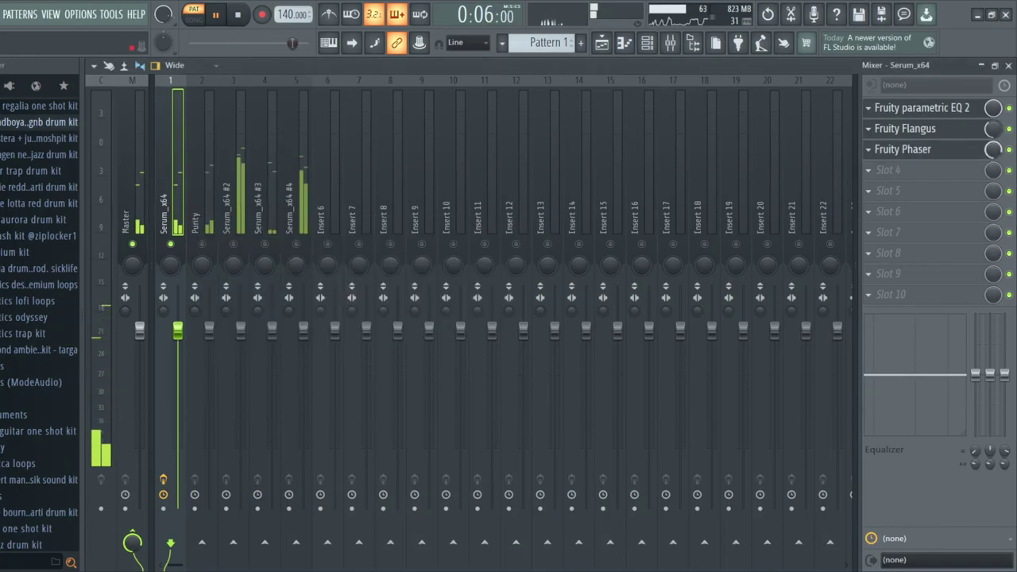
- Solo the Purity mixer track and load Fruity parametric EQ 2, cutting the lows with band 1, dipping band 6 and raising band 7
click(207, 230)
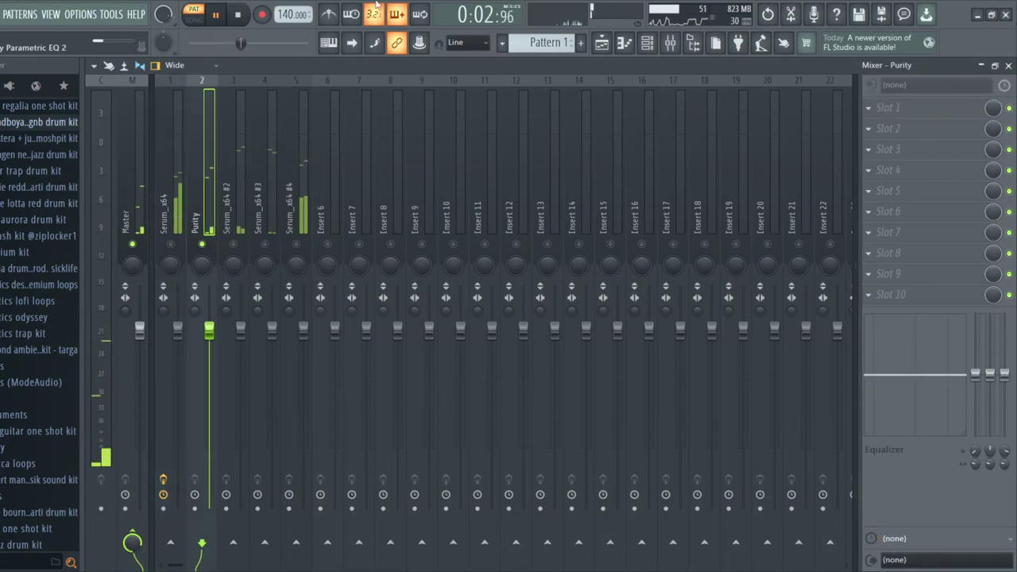
drag(263, 344, 411, 429)
drag(477, 349, 504, 370)
drag(536, 339, 542, 328)
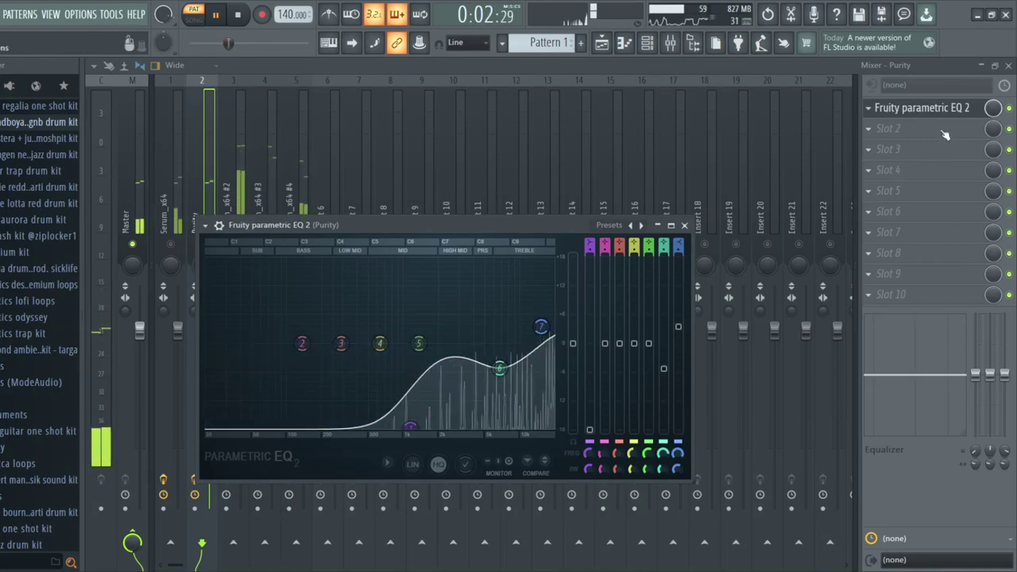
- Add Fruity Flangus to the Purity track's second slot and lower its effect mix
click(943, 131)
click(721, 169)
drag(993, 129, 993, 133)
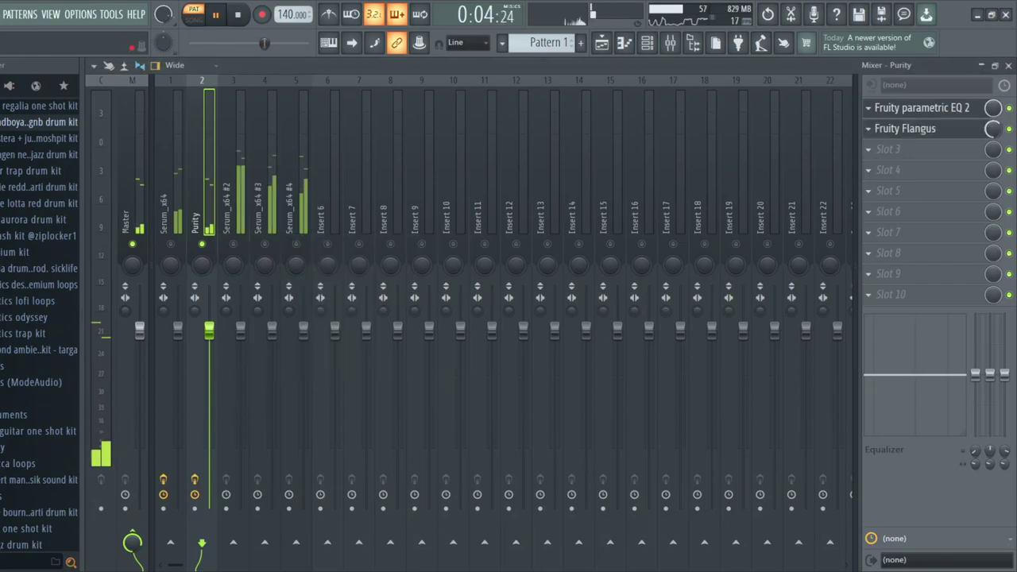
- Solo Serum_x64 #2, low-cut it and lift the top end in Fruity parametric EQ 2, and add Fruity Convolver and Fruity Chorus with reduced mix
click(229, 205)
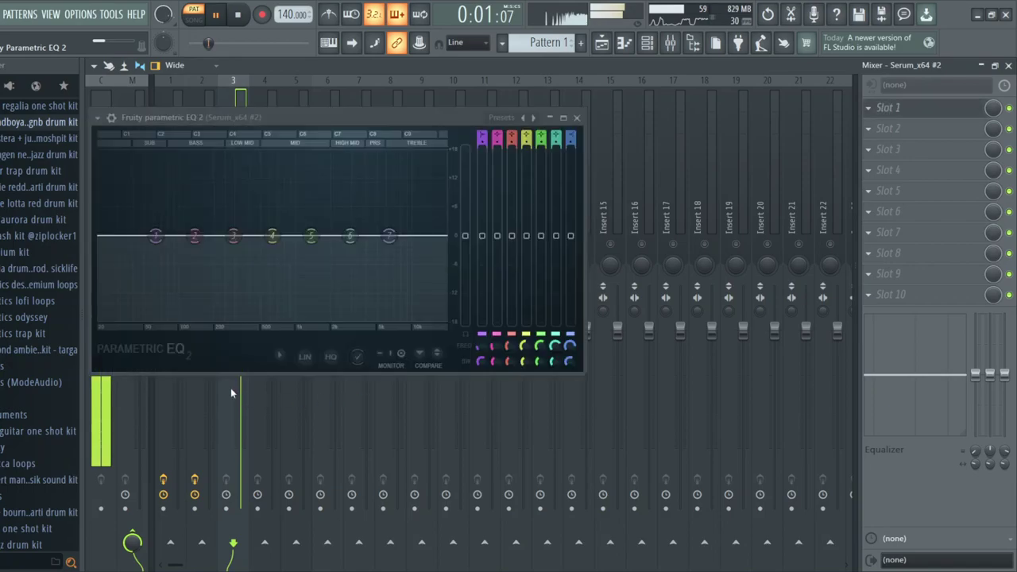
drag(156, 238, 271, 323)
scroll(272, 321, down, 5)
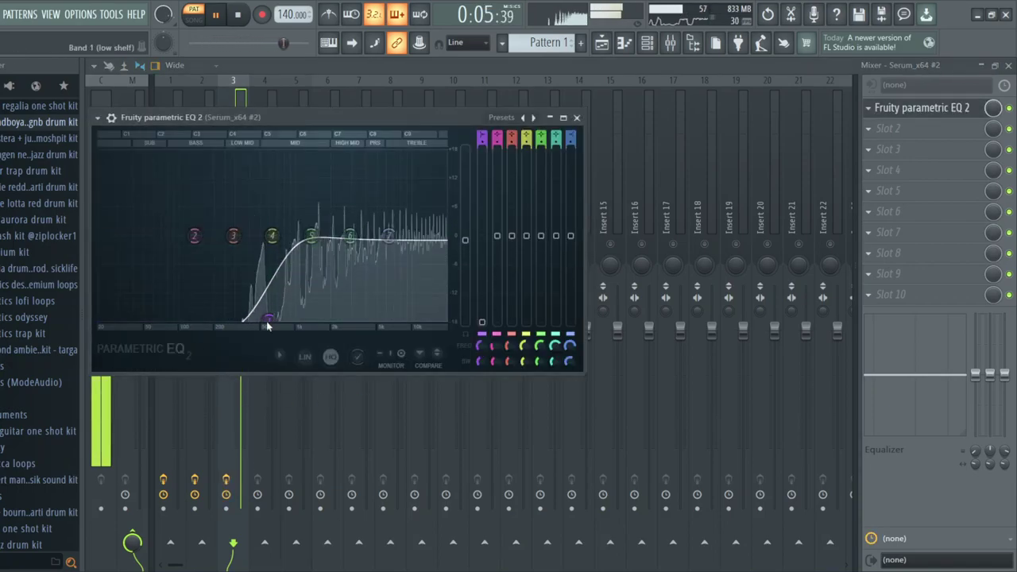
drag(230, 251, 220, 287)
drag(388, 236, 443, 231)
drag(350, 236, 389, 249)
drag(442, 230, 443, 220)
drag(389, 250, 388, 242)
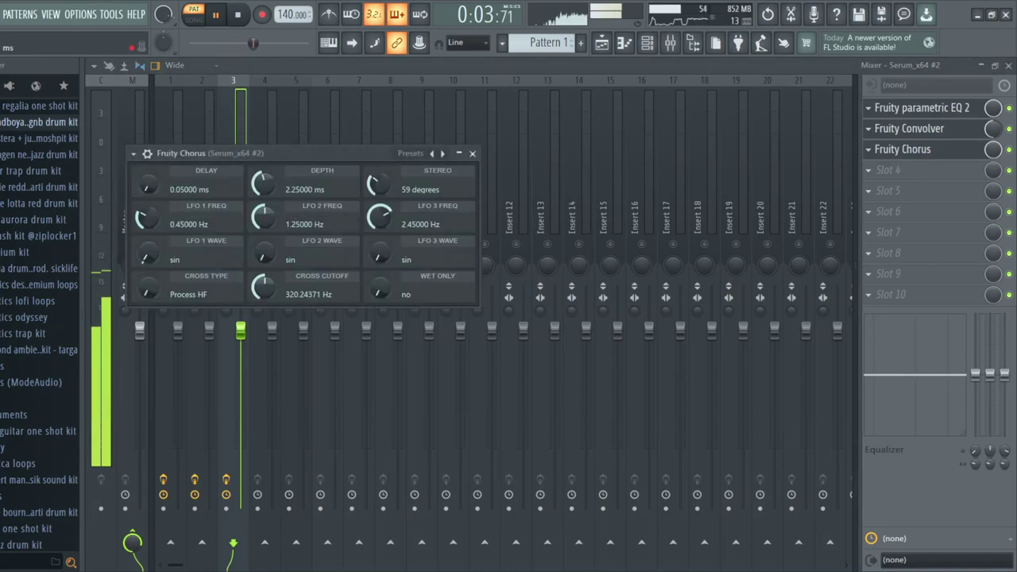
drag(993, 149, 994, 185)
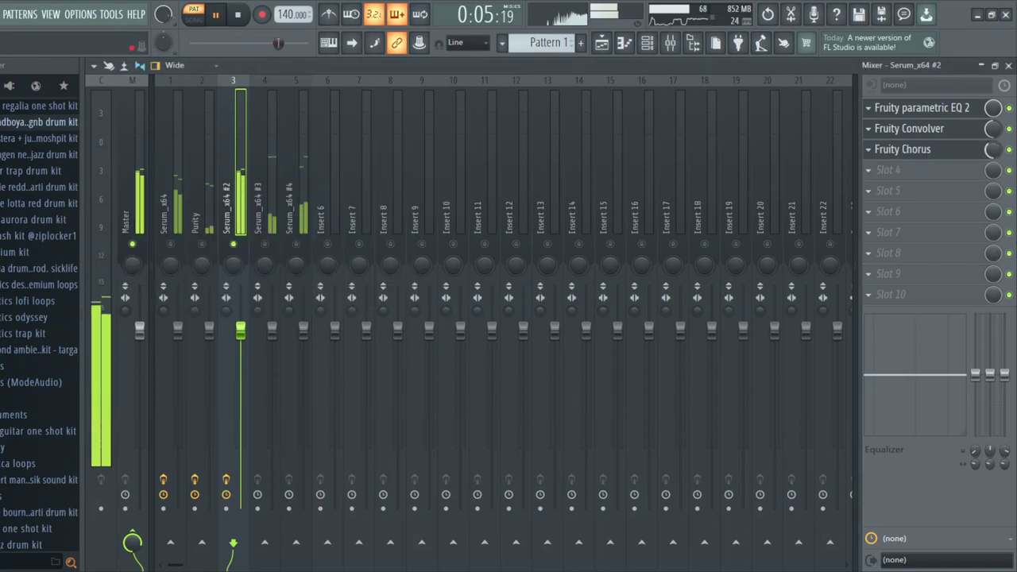
- Solo Serum_x64 #3, dip bands 3 and 6 in Fruity parametric EQ 2, and add Fruity Flangus with a lowered effect mix
click(267, 215)
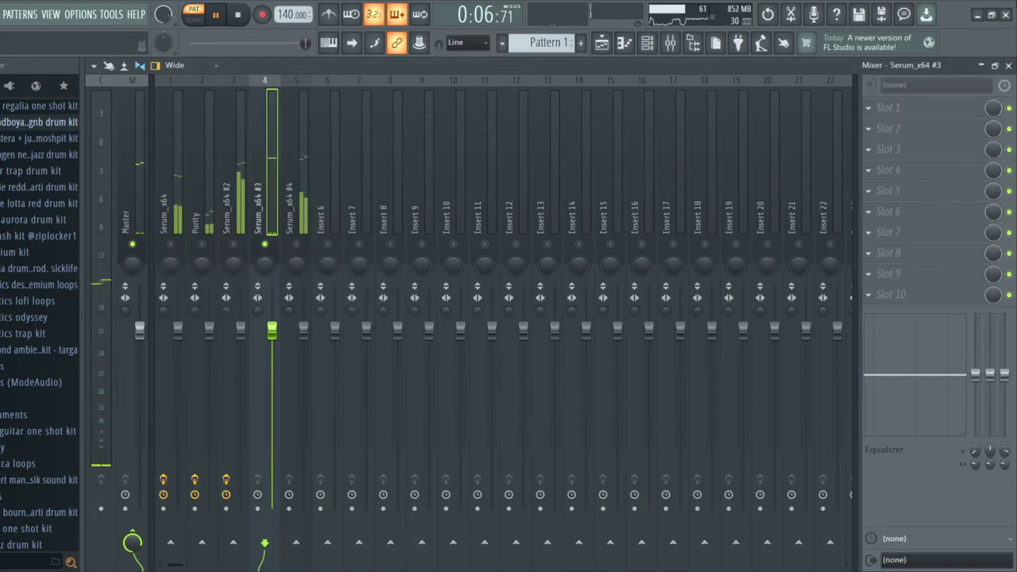
click(739, 123)
drag(269, 272, 268, 307)
drag(386, 272, 383, 305)
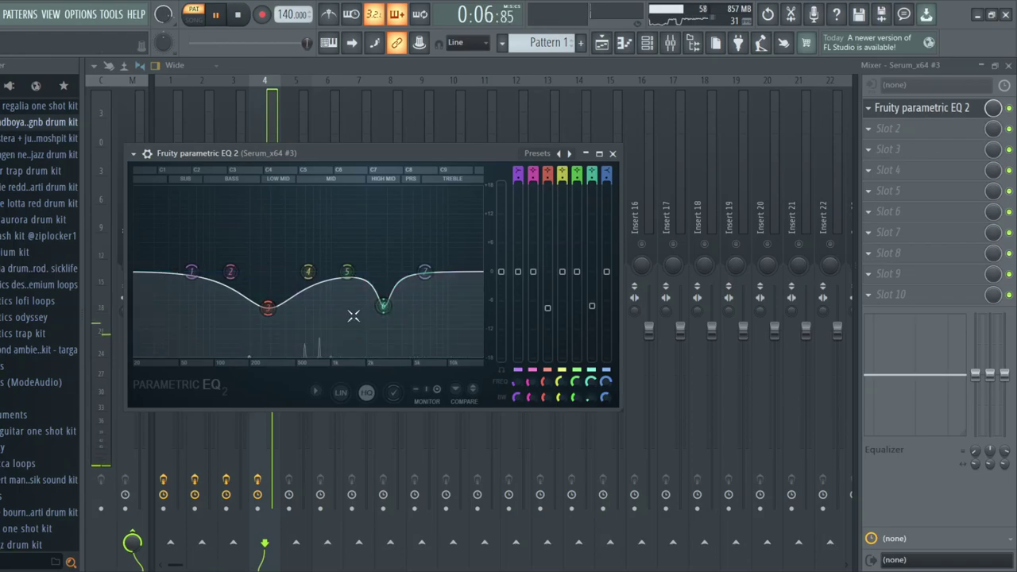
click(612, 153)
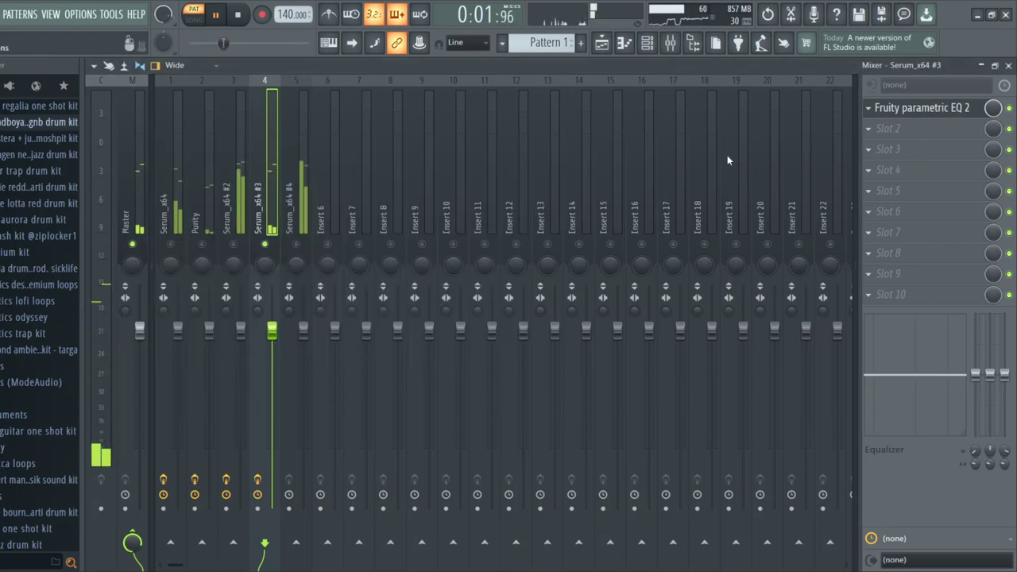
drag(862, 137, 883, 130)
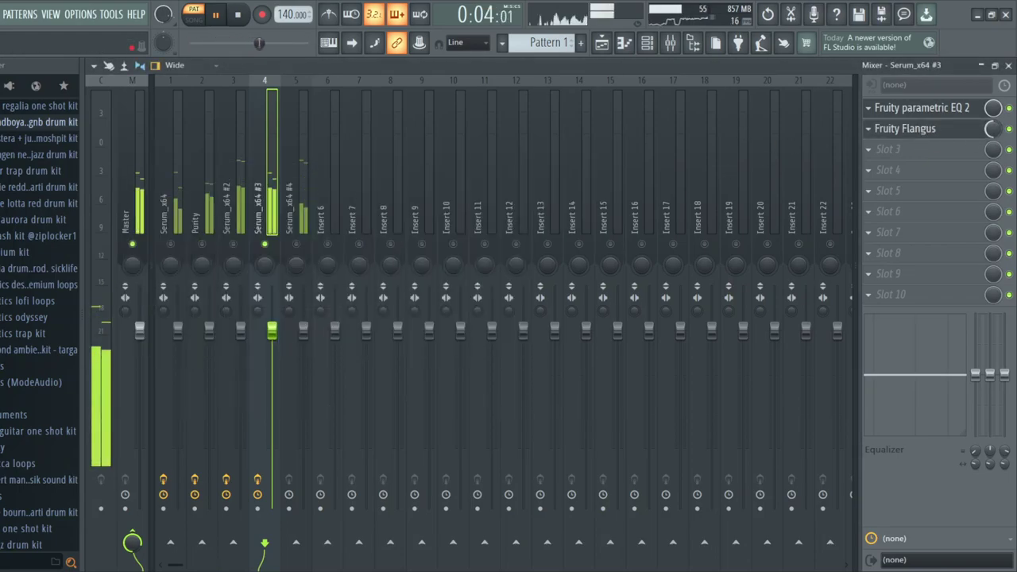
- Solo Serum_x64 #4 and load Fruity parametric EQ 2, cutting the lows and highs with bands 1 and 7 and reshaping the middle bands
click(306, 238)
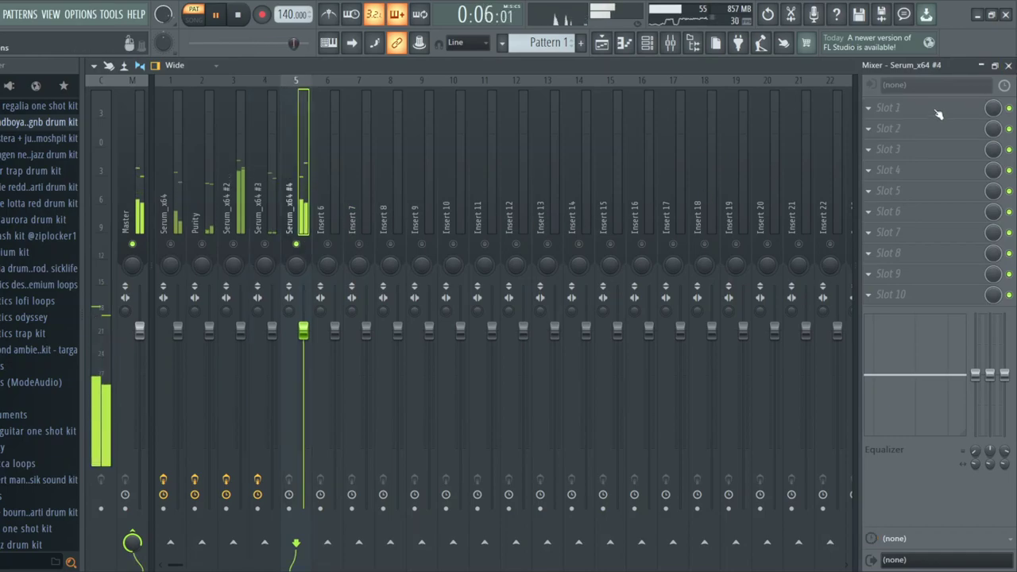
drag(228, 307, 338, 391)
drag(462, 308, 499, 391)
drag(422, 308, 462, 288)
drag(383, 308, 283, 353)
scroll(383, 321, down, 5)
click(648, 190)
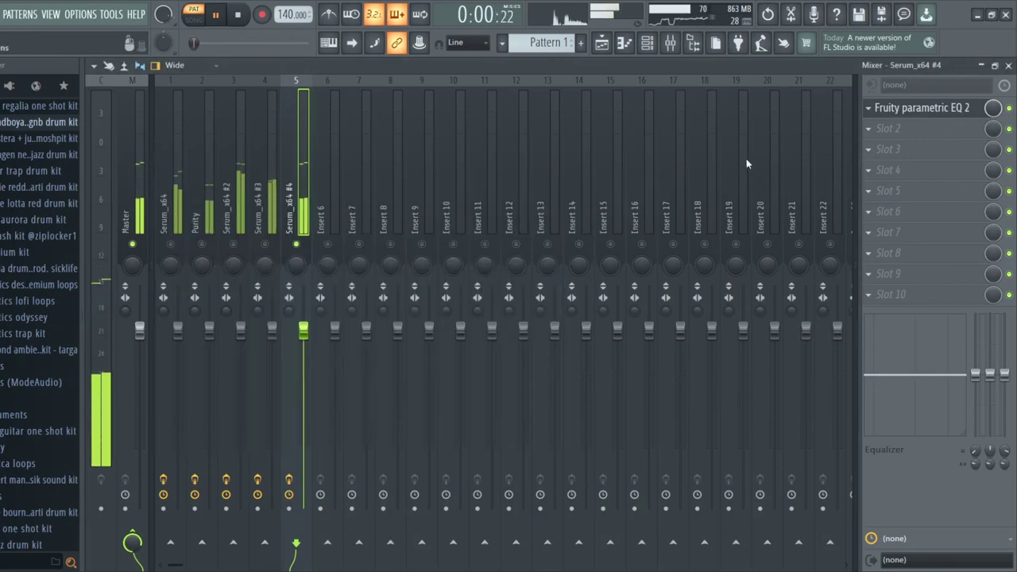
- Add Fruity Flangus and Fruity Flanger to the Serum_x64 #4 track and lower the Flangus mix
drag(427, 228, 898, 128)
key(Escape)
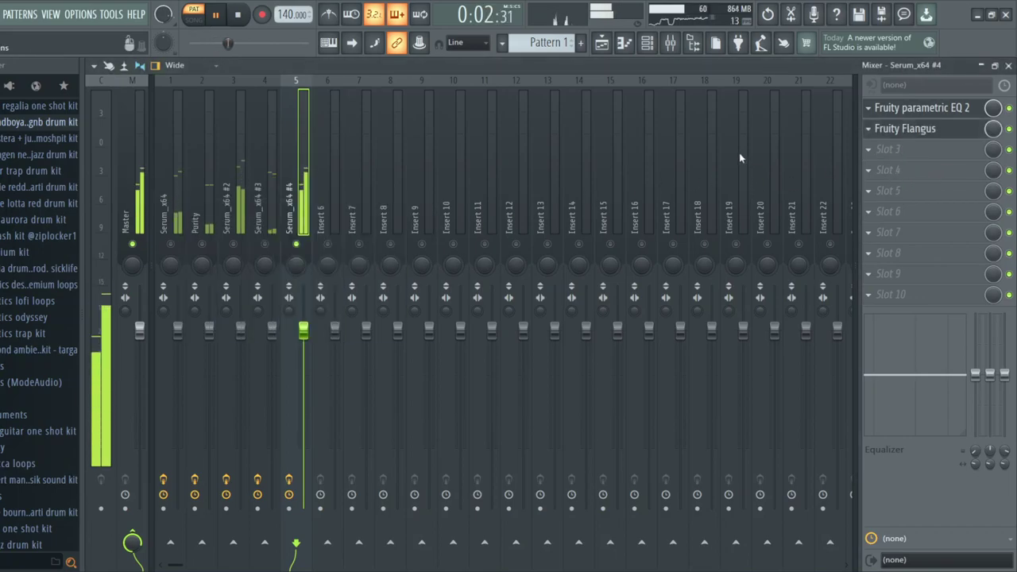
drag(909, 172, 908, 170)
key(Escape)
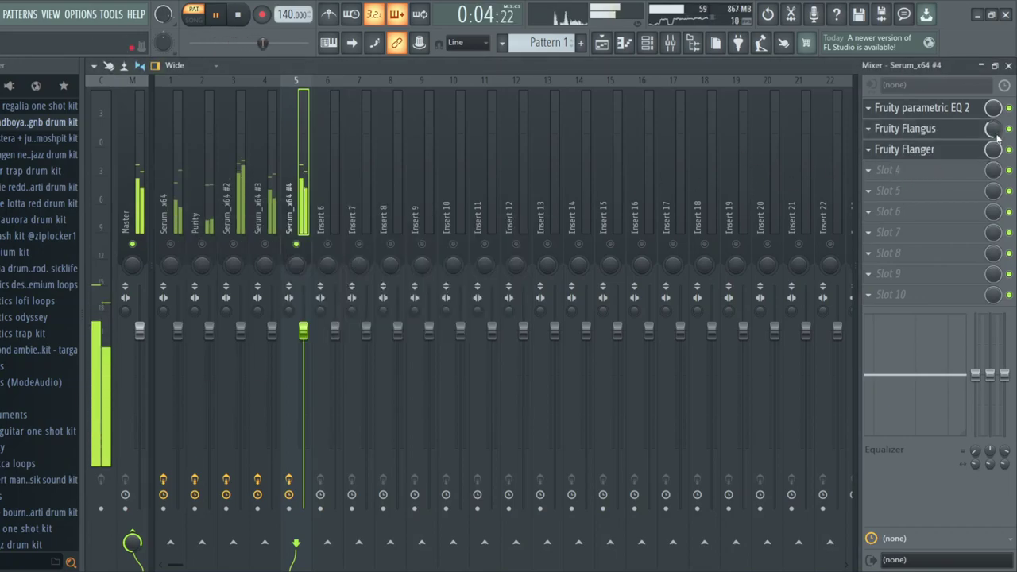
- Unsolo the mixer tracks, select the five instrument tracks and lower their faders together
click(177, 203)
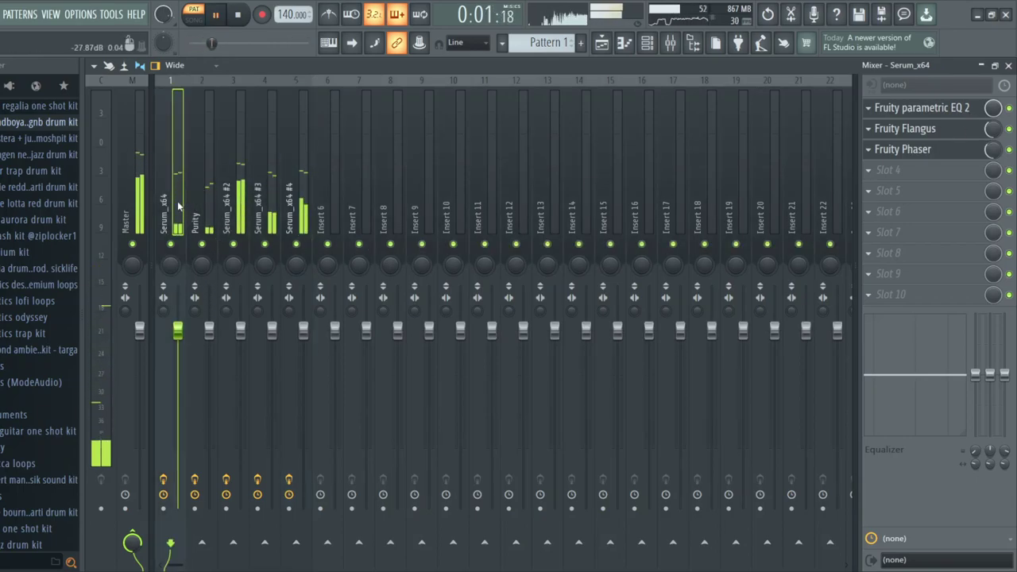
drag(177, 201, 279, 209)
drag(264, 338, 270, 385)
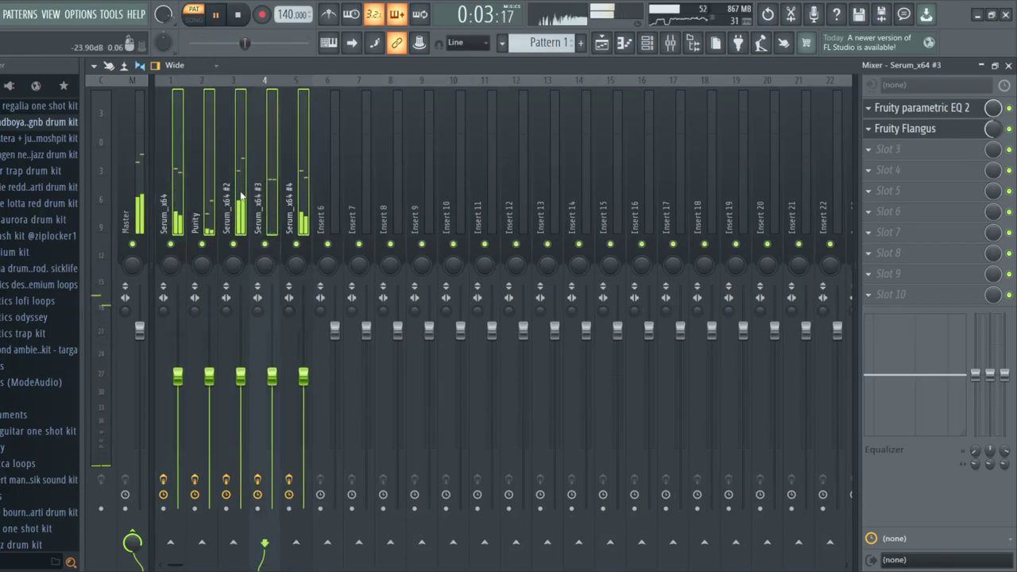
- Balance the individual faders: Serum_x64 #2 at about -9 dB, Purity at about -4 dB and Serum_x64 #3 at -6.1 dB
click(245, 209)
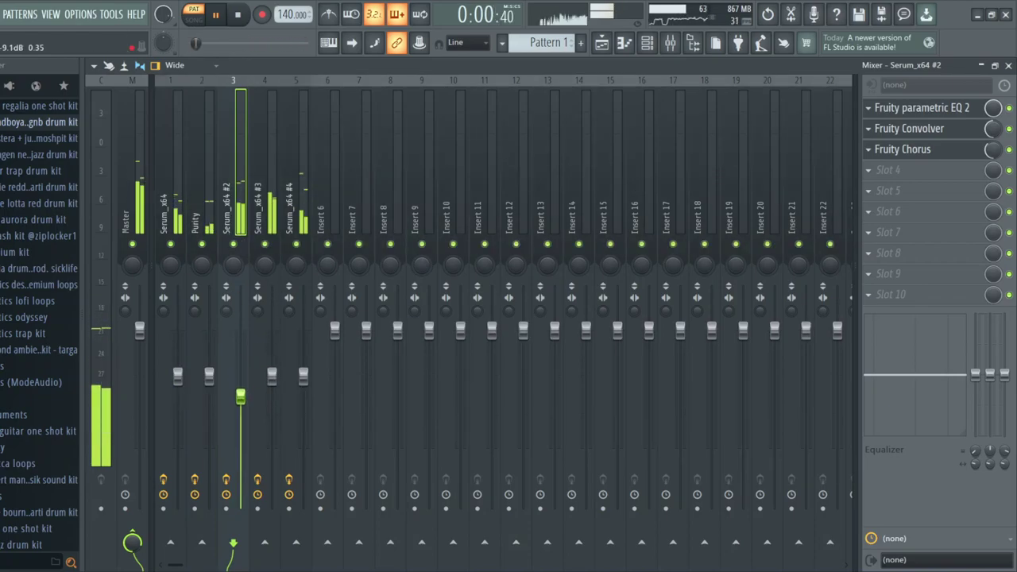
click(210, 376)
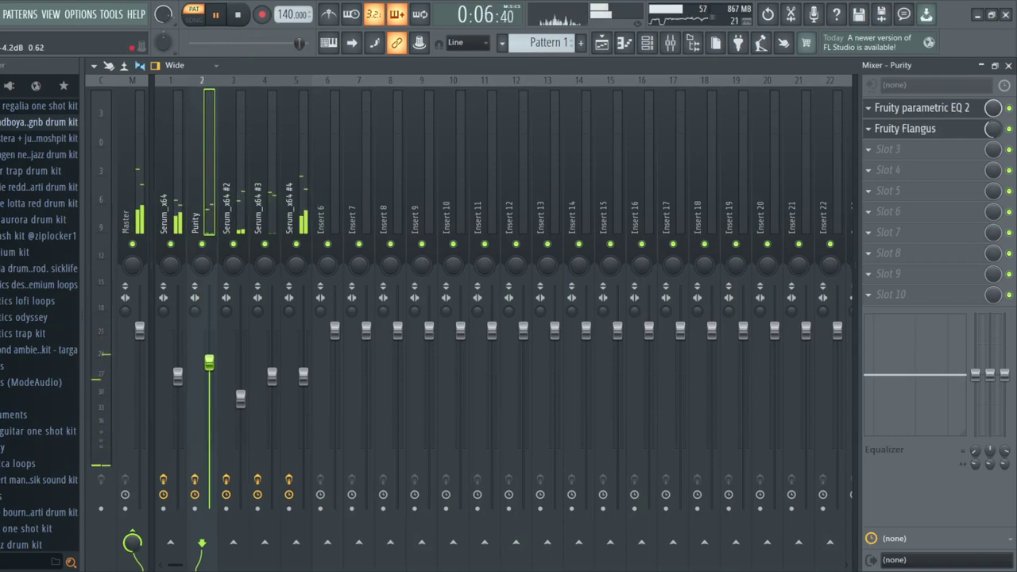
click(273, 374)
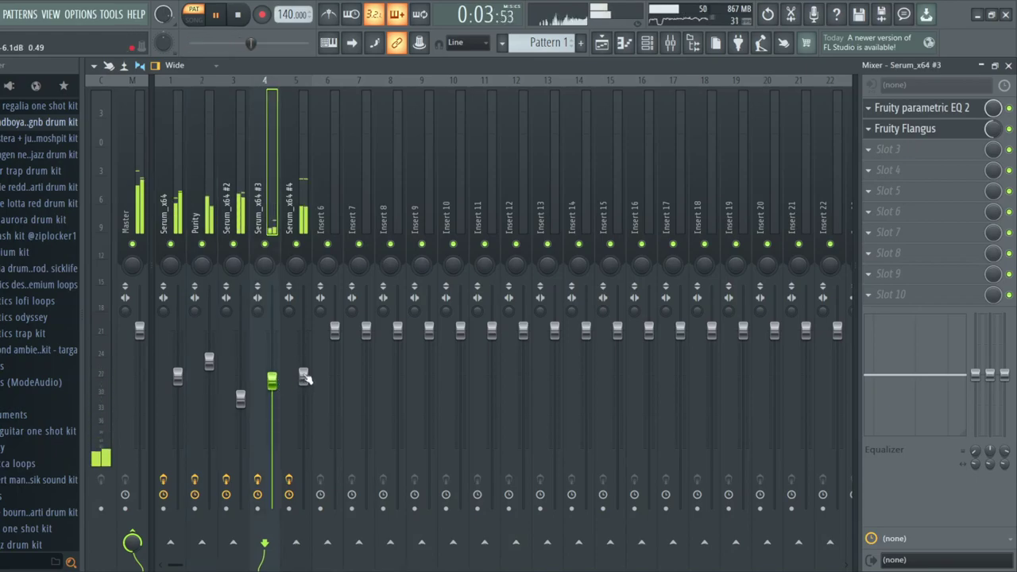
click(178, 376)
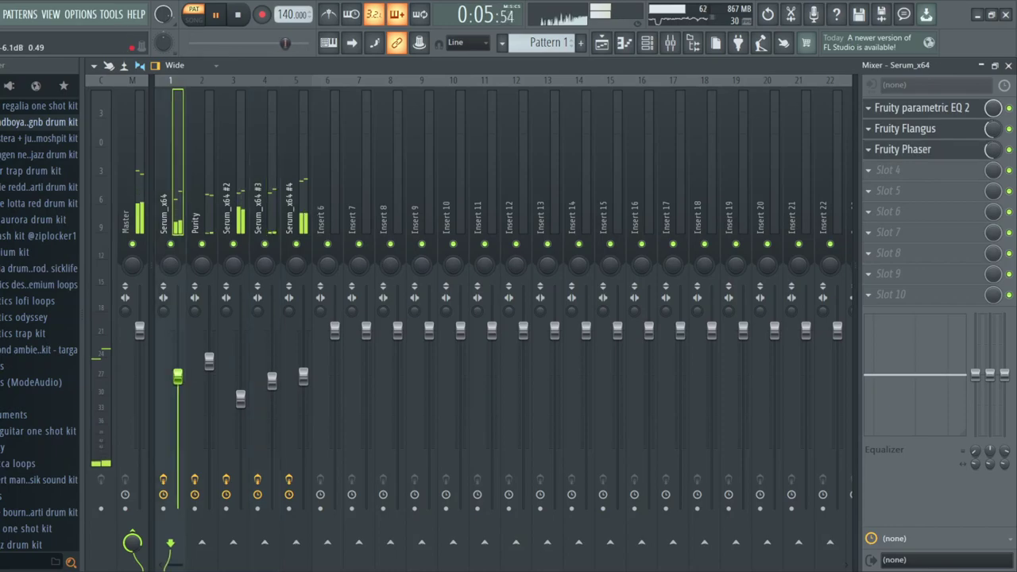
- Close the mixer and plugin windows and place Pattern 1 on Track 1 of the playlist at bar 1
click(1009, 66)
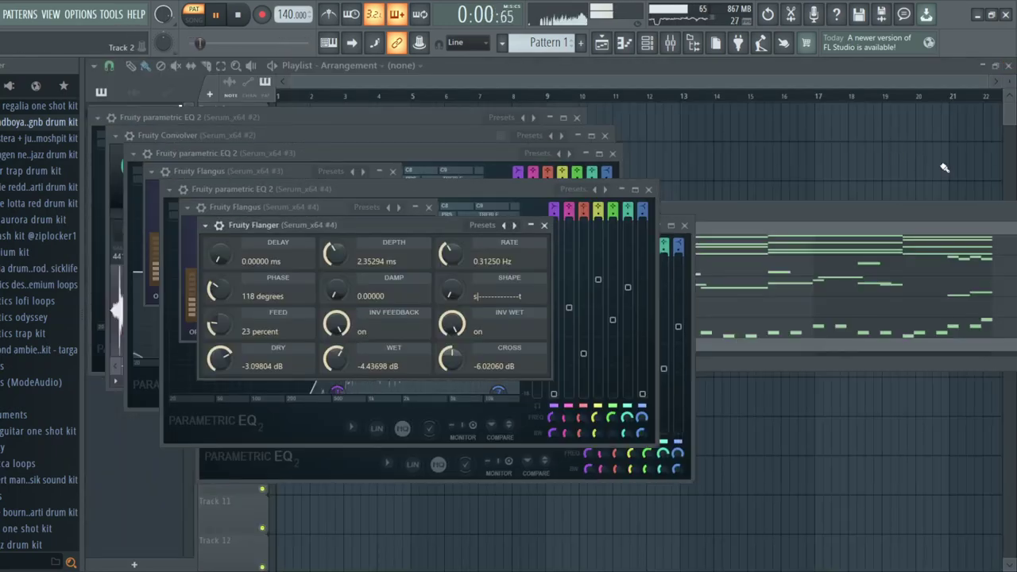
click(945, 166)
drag(325, 125, 283, 121)
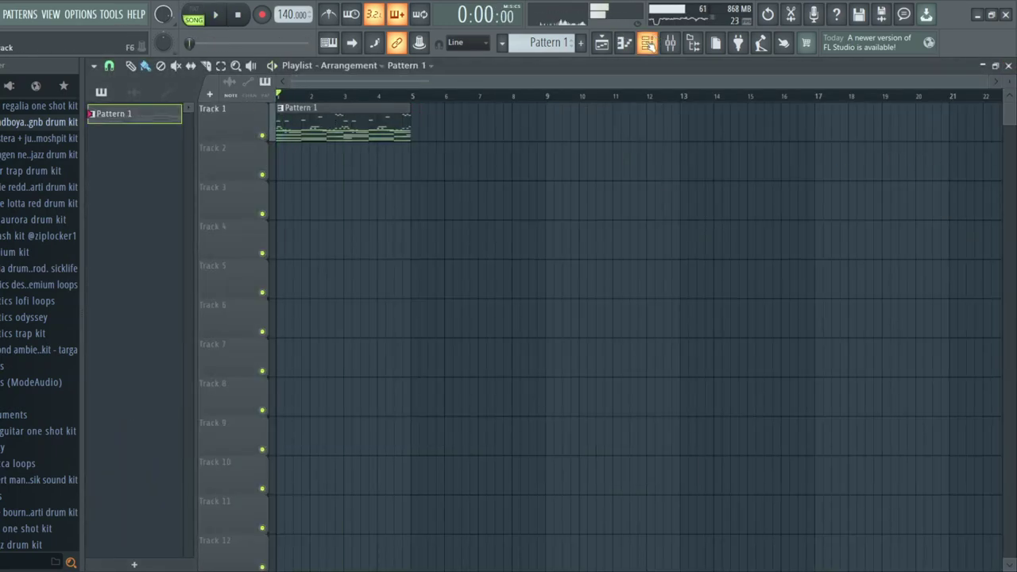
- Show the channel rack and add the hi-hat sample "ame" from the jazz drum kit's hat folder as a new channel
key(F6)
key(space)
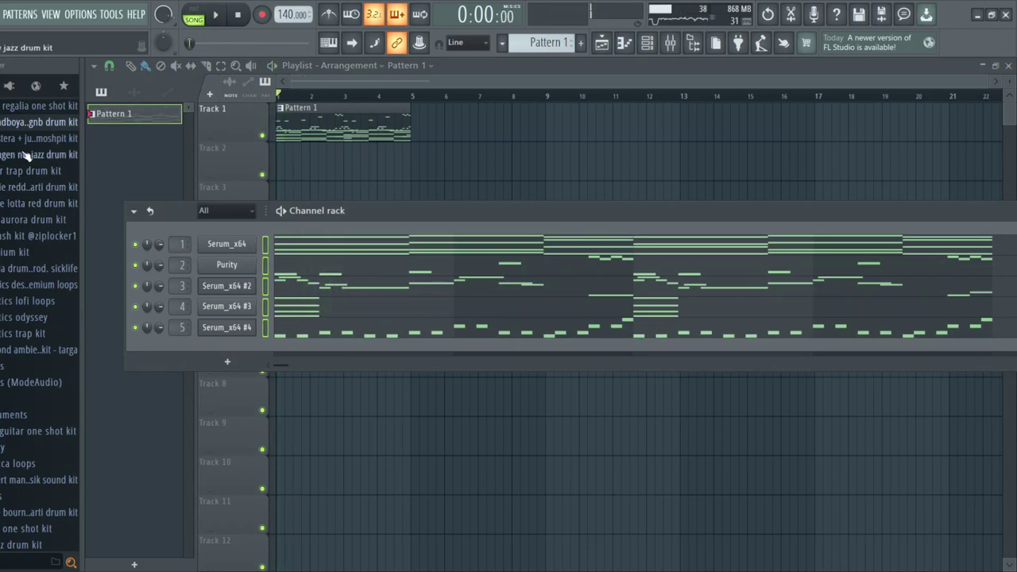
click(25, 156)
click(23, 205)
click(32, 236)
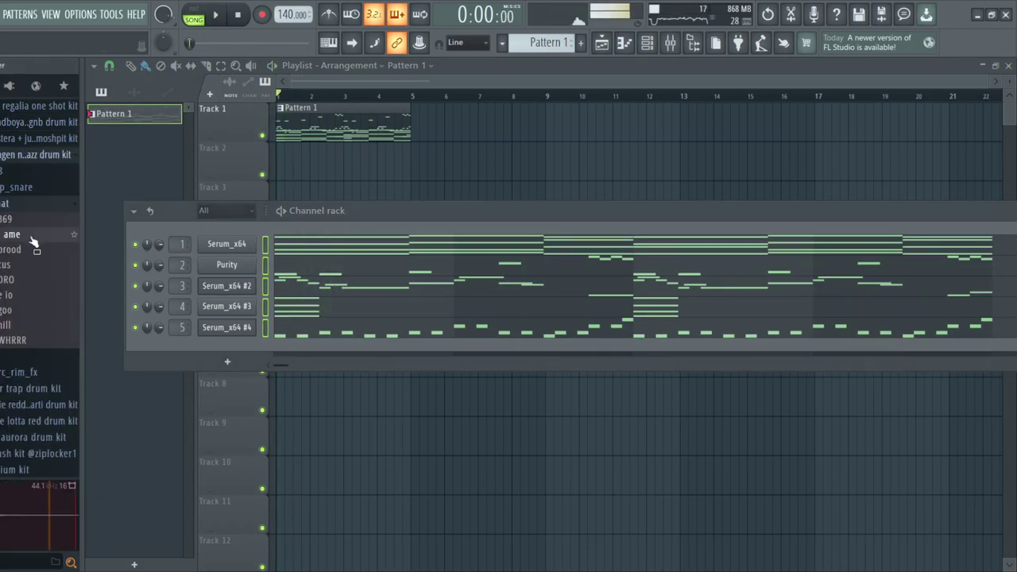
drag(242, 344, 237, 350)
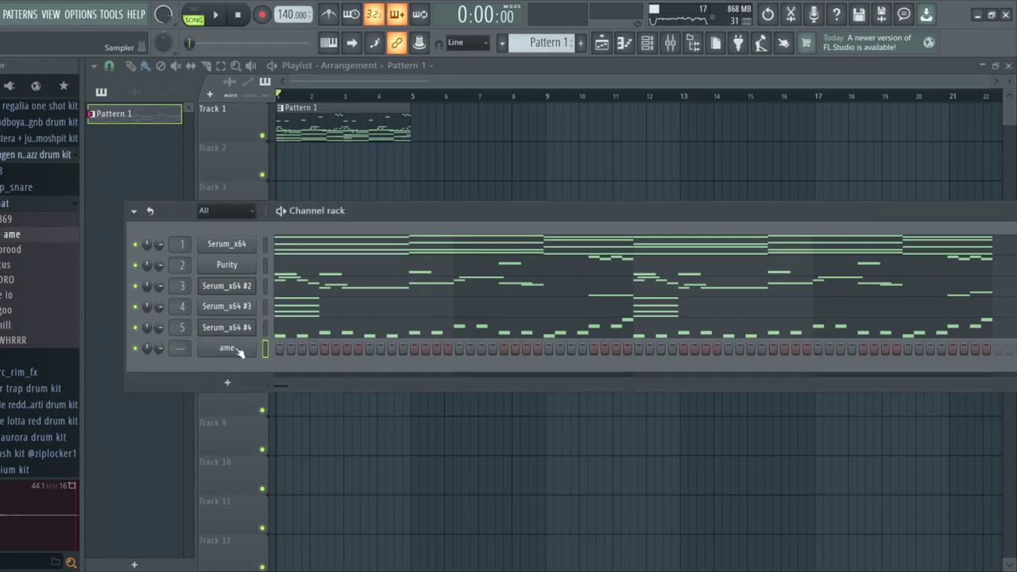
- Fill every second step of the ame hi-hat channel, look at its sampler settings and play the hats with the melody
click(471, 378)
key(space)
key(space)
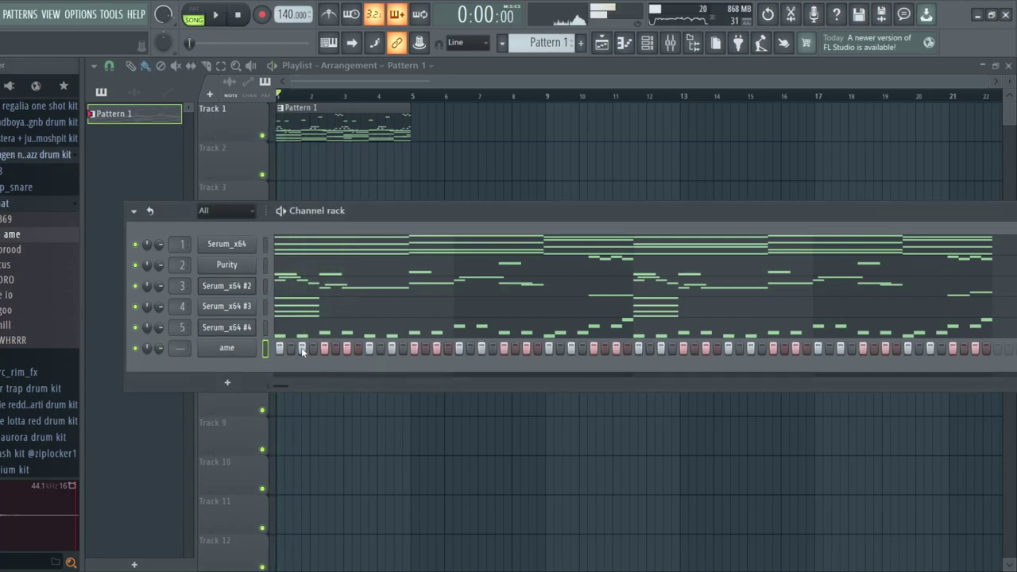
click(251, 348)
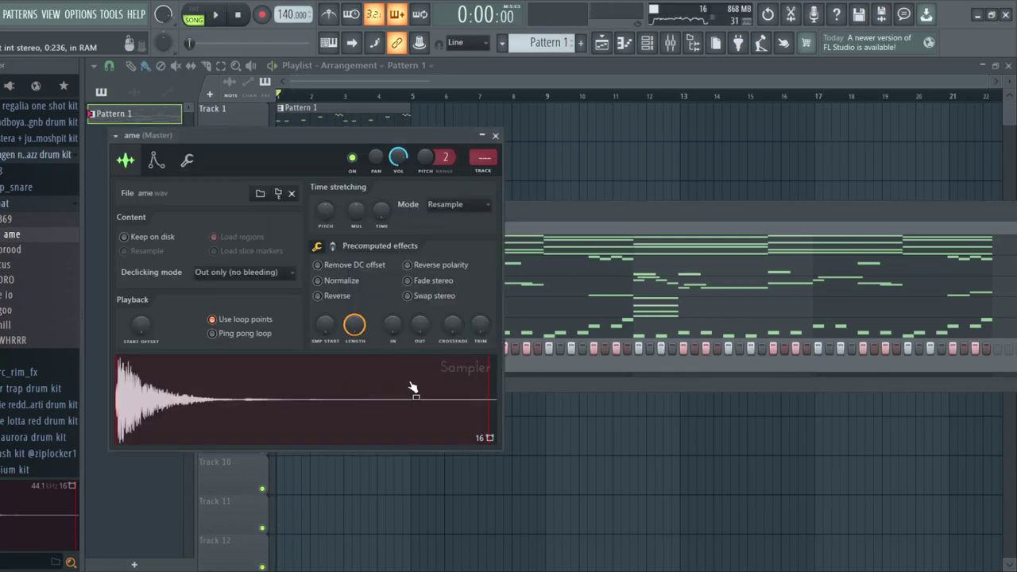
key(Escape)
key(space)
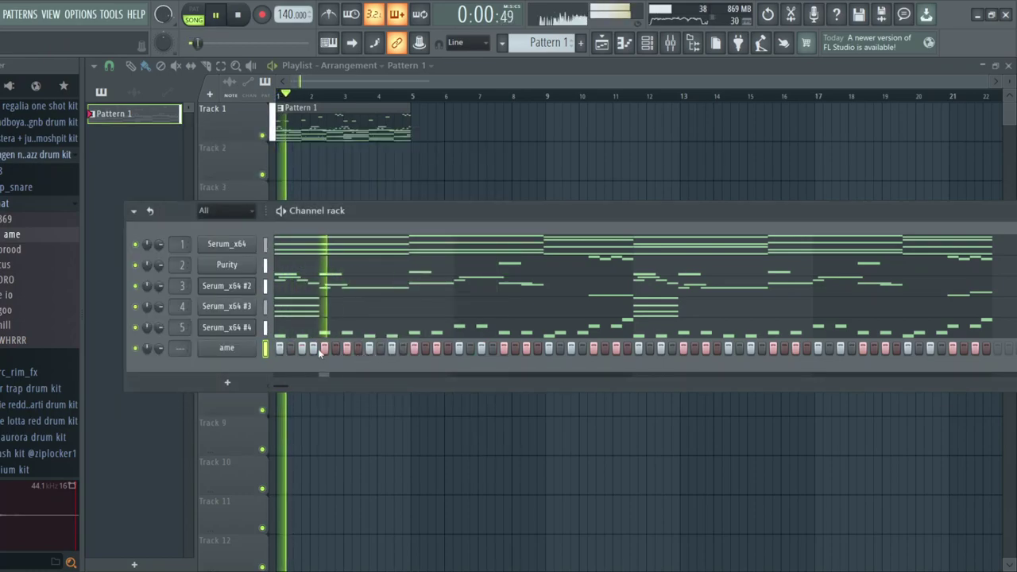
key(space)
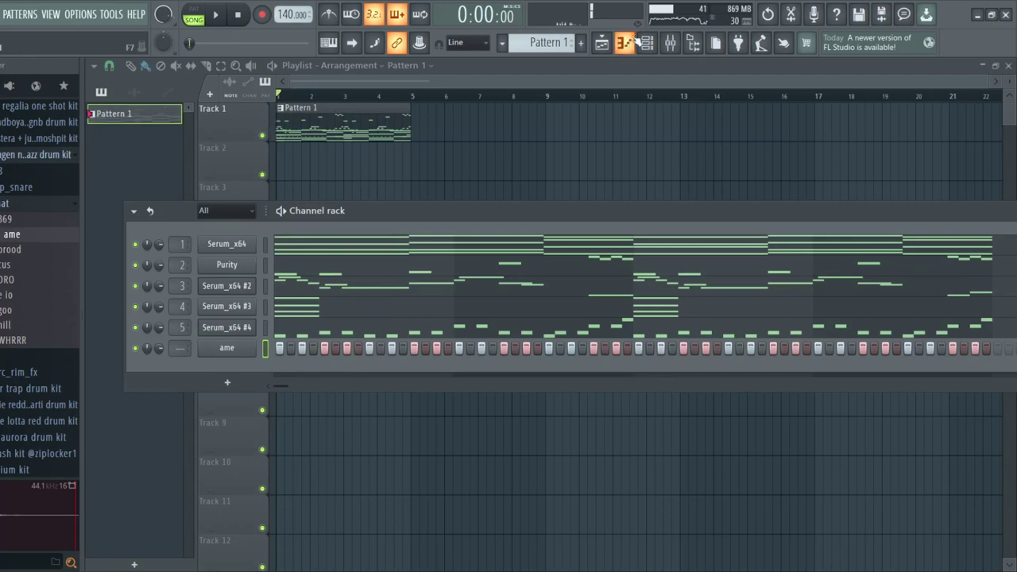
- Open the ame hi-hat's piano roll, add a four-note roll leading into beat 2 of bar 1 and play it
key(F7)
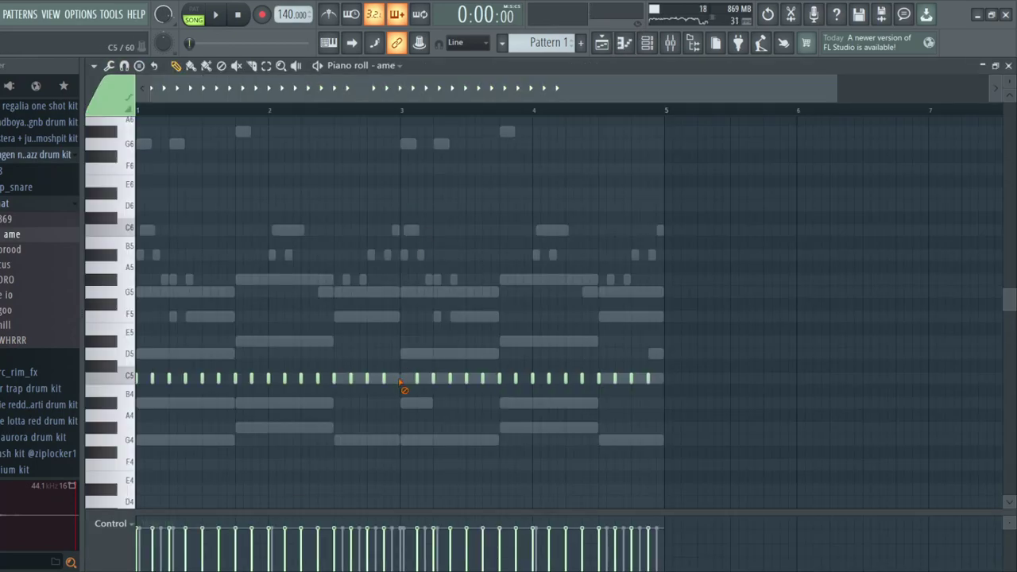
scroll(208, 93, up, 3)
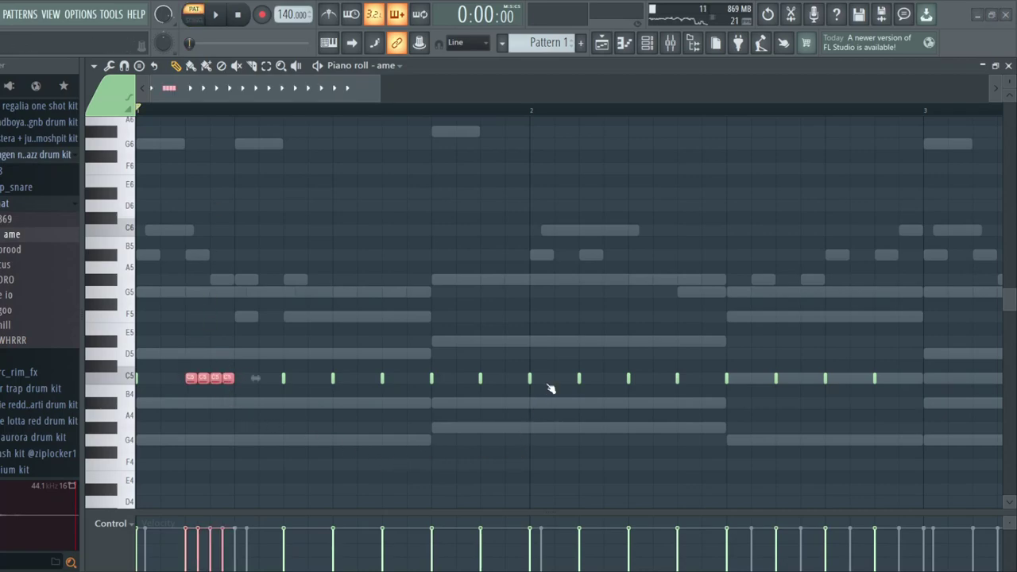
key(space)
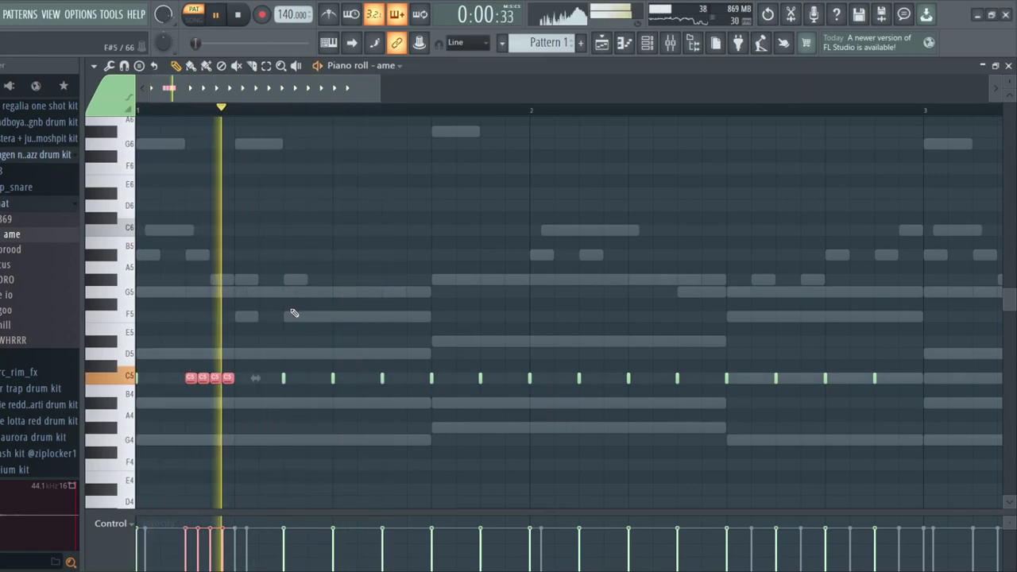
- Try an extra long hi-hat note after the roll, replace it with a short hit on beat 2 and play the pattern
key(space)
click(258, 386)
key(space)
click(245, 381)
key(space)
key(space)
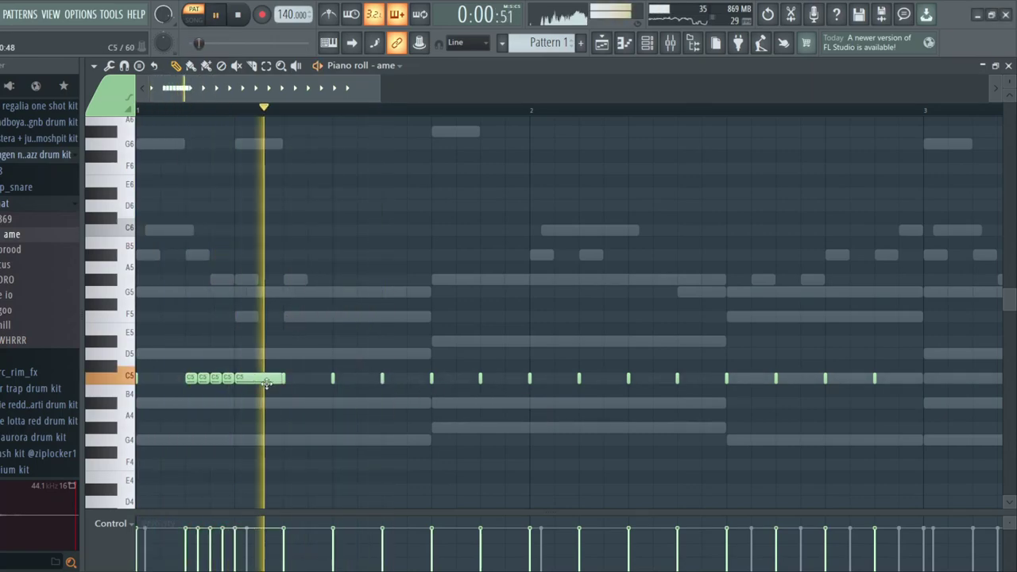
right_click(263, 379)
key(space)
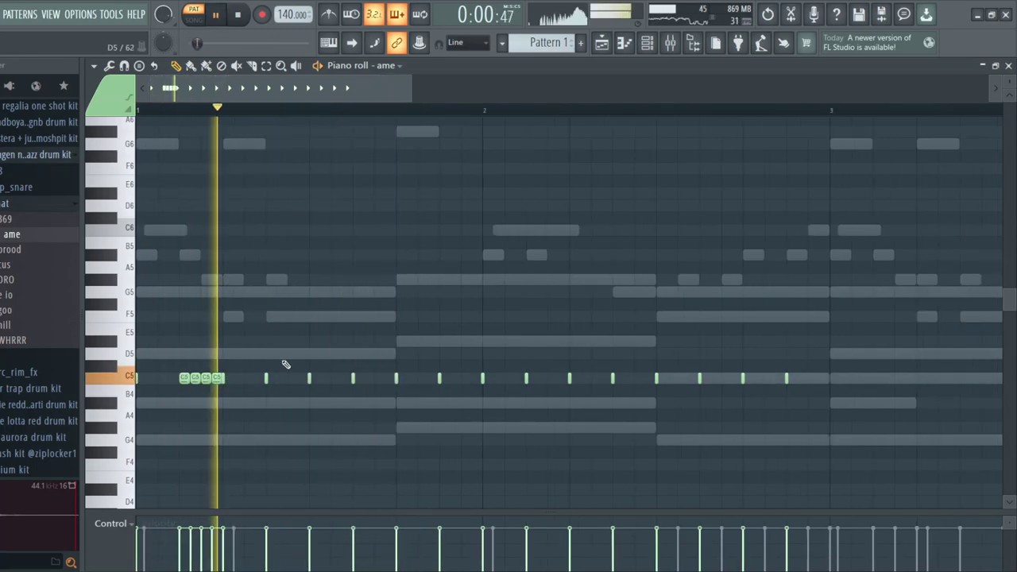
key(space)
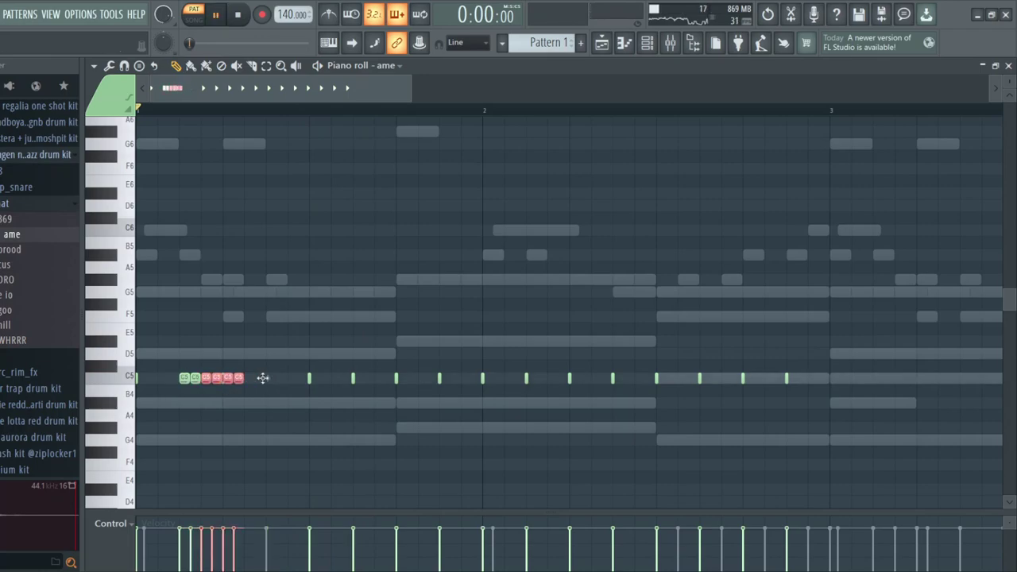
- Copy the four-note hi-hat roll so that it leads into beat 3 of bar 1, and play the result
drag(254, 378, 310, 378)
key(space)
ctrl+click(288, 352)
key(space)
key(space)
- Add off-grid hi-hat hits in bars 1 and 2, delete a few regular ones and lower the last two hits to A#4 and G4
click(421, 379)
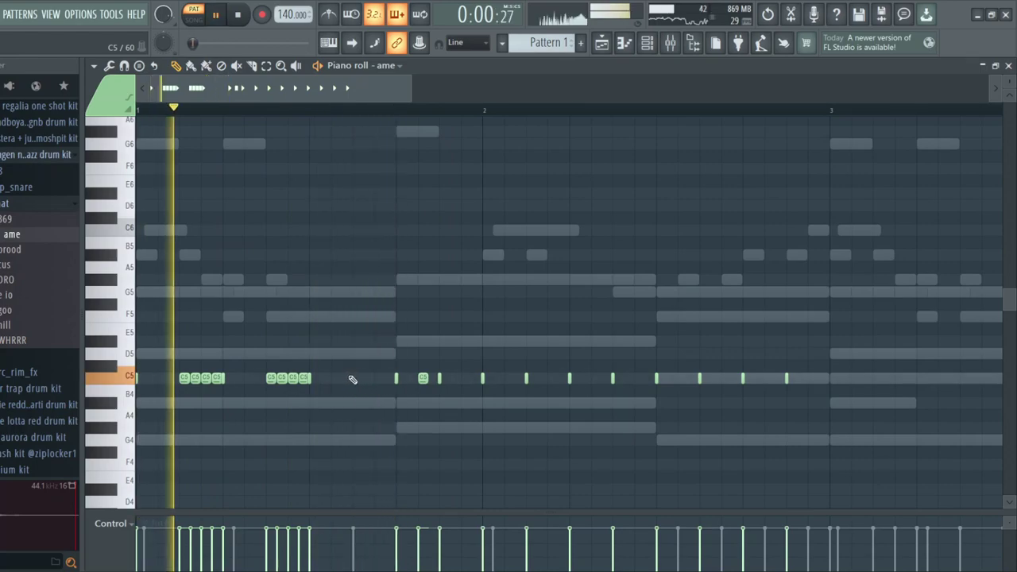
click(508, 379)
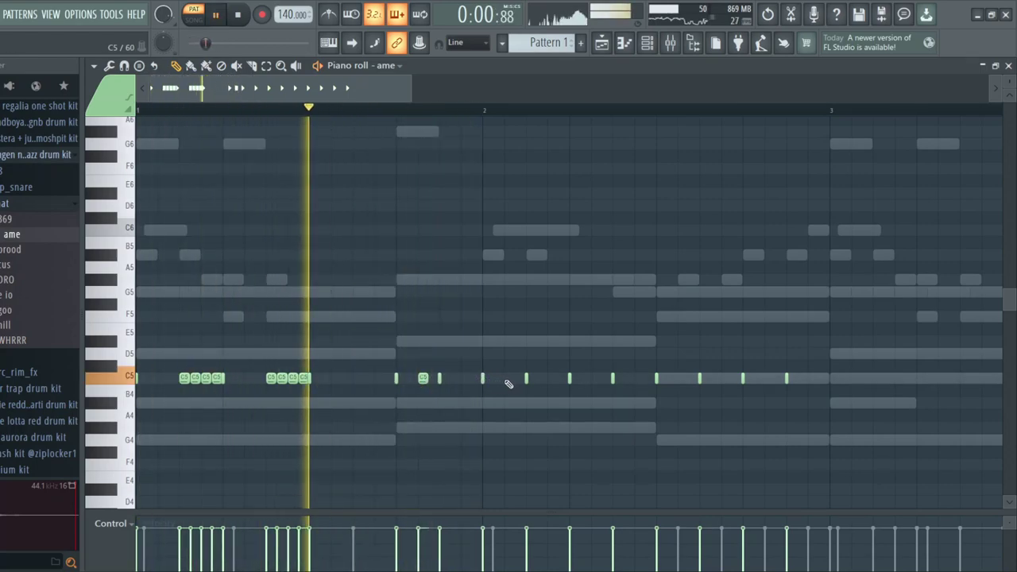
right_click(613, 379)
click(681, 379)
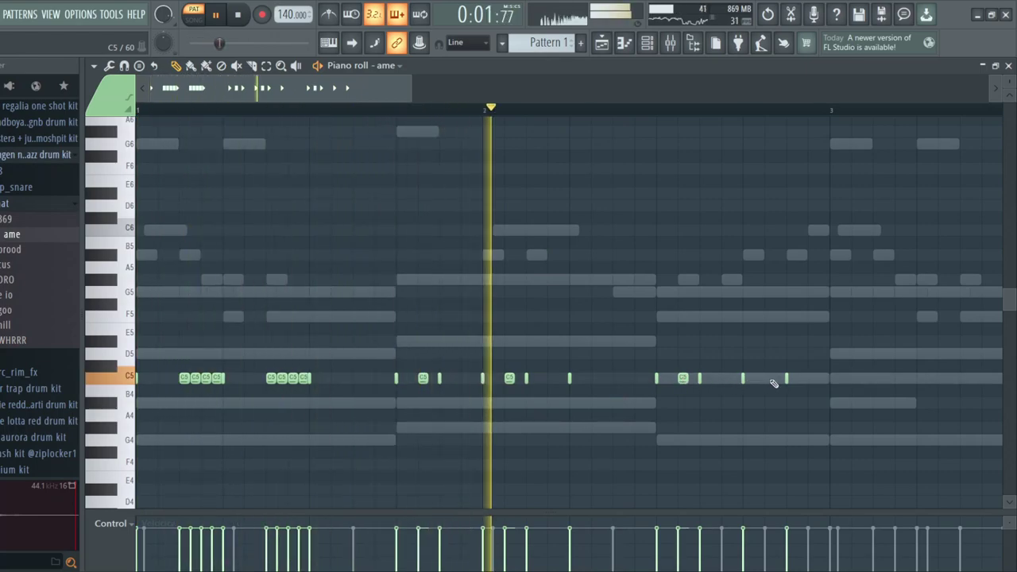
key(space)
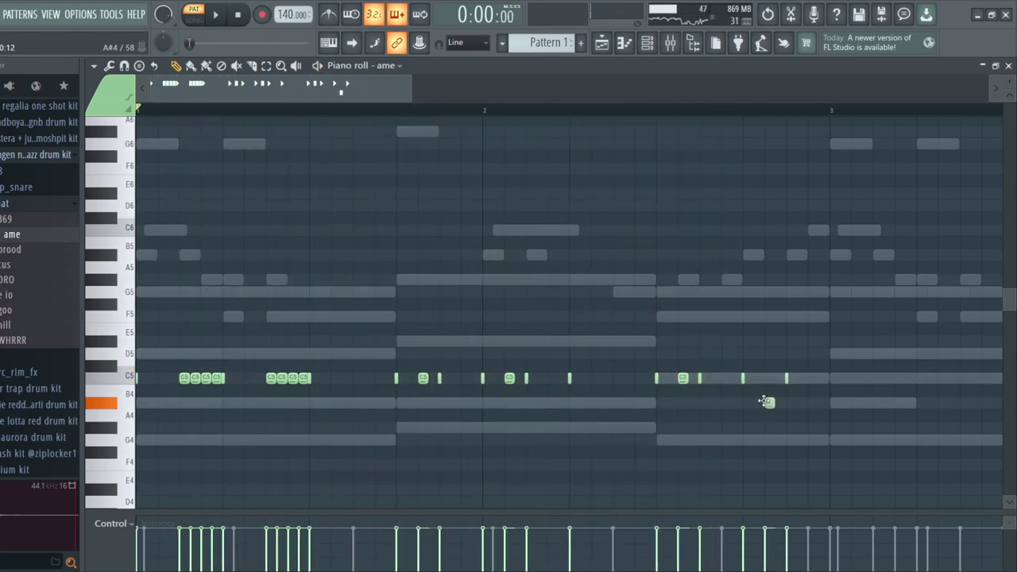
key(space)
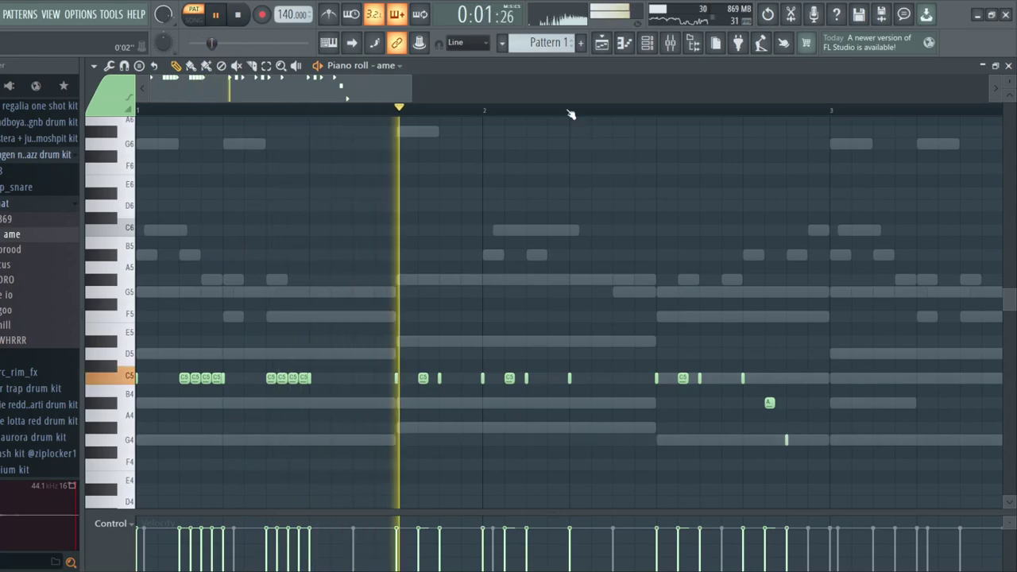
- Select the whole two-bar hi-hat pattern and duplicate it over bars 3 and 4, replacing the old hits
scroll(570, 114, down, 2)
drag(575, 459, 484, 378)
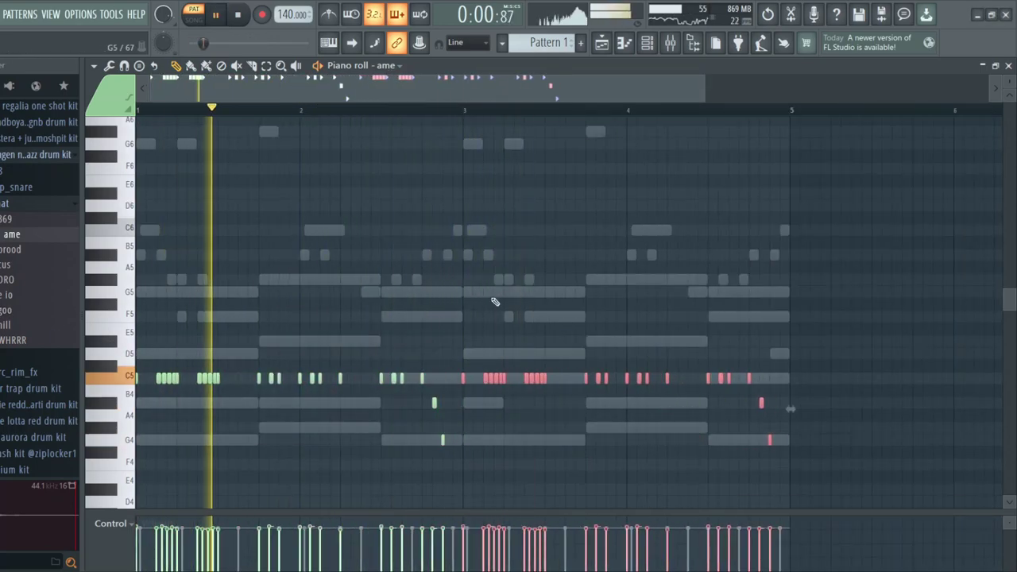
ctrl+click(494, 314)
- Show the channel rack, audition the jazz drum kit's clap_snare samples and add "regular clap" as a new channel
click(648, 42)
click(17, 204)
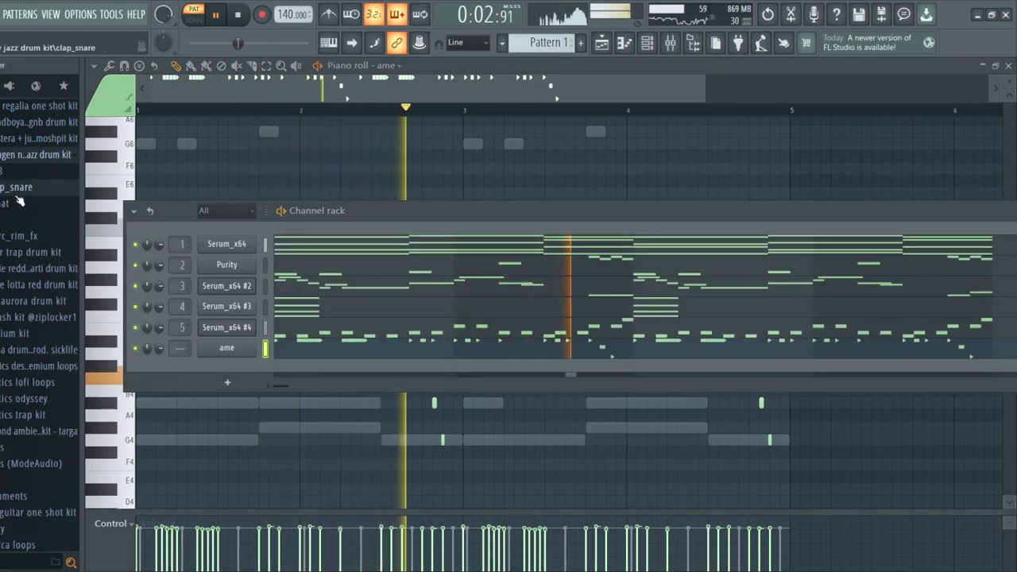
click(20, 189)
key(space)
click(23, 218)
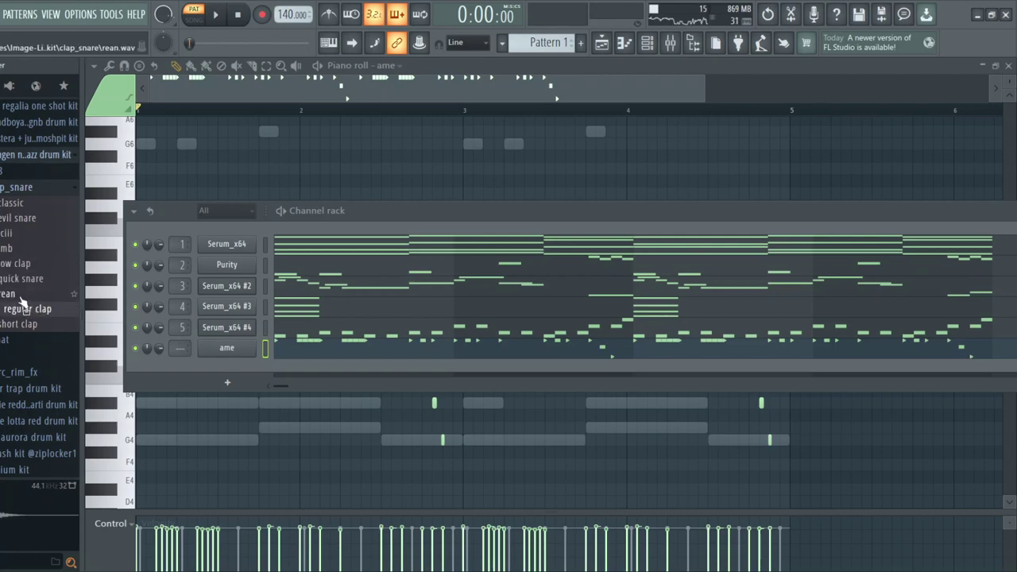
drag(242, 350, 245, 359)
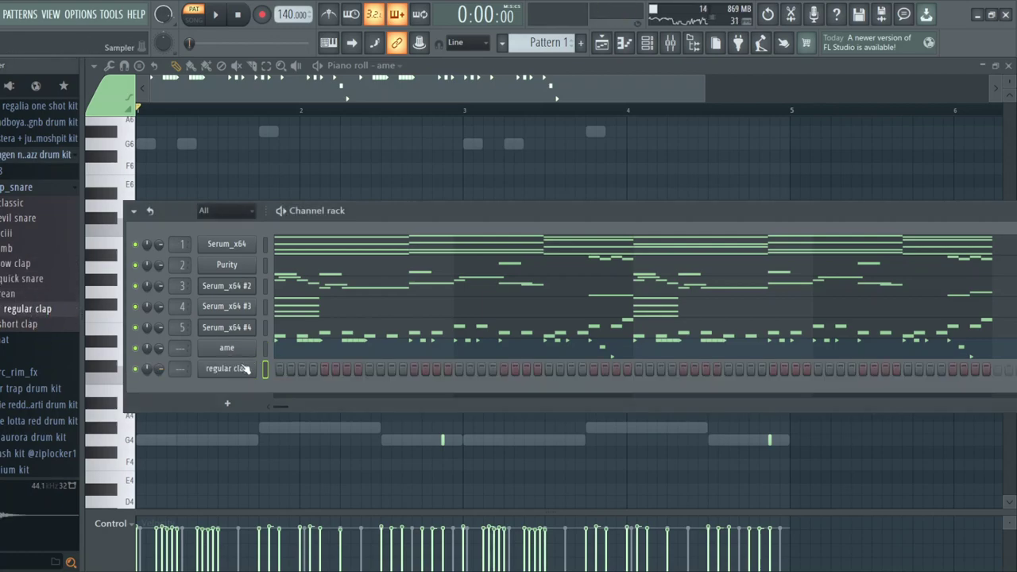
- Place a regular clap on step 9, try further claps on steps 25 and 29, and play them with the melody
click(369, 369)
key(space)
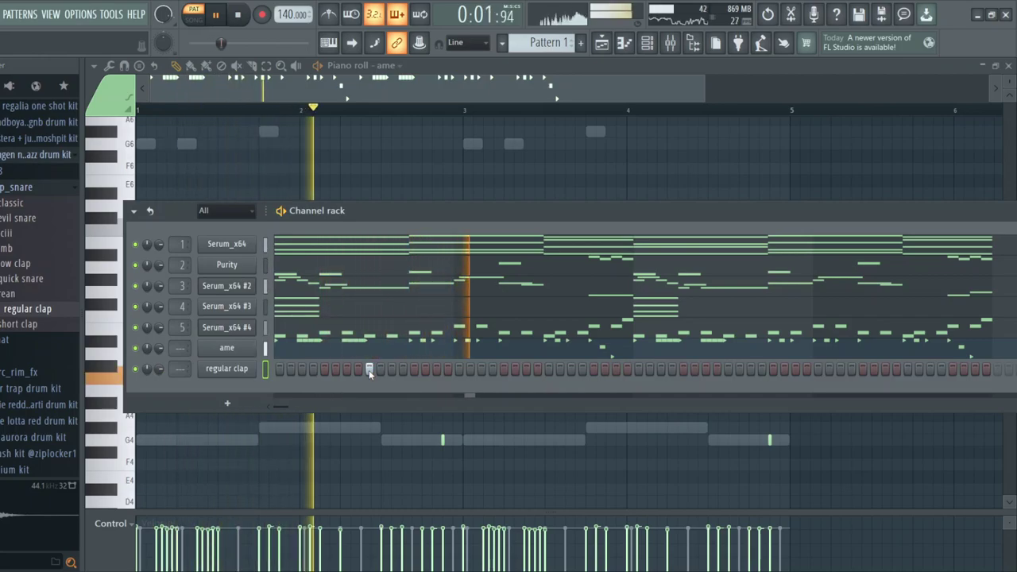
click(549, 369)
click(593, 369)
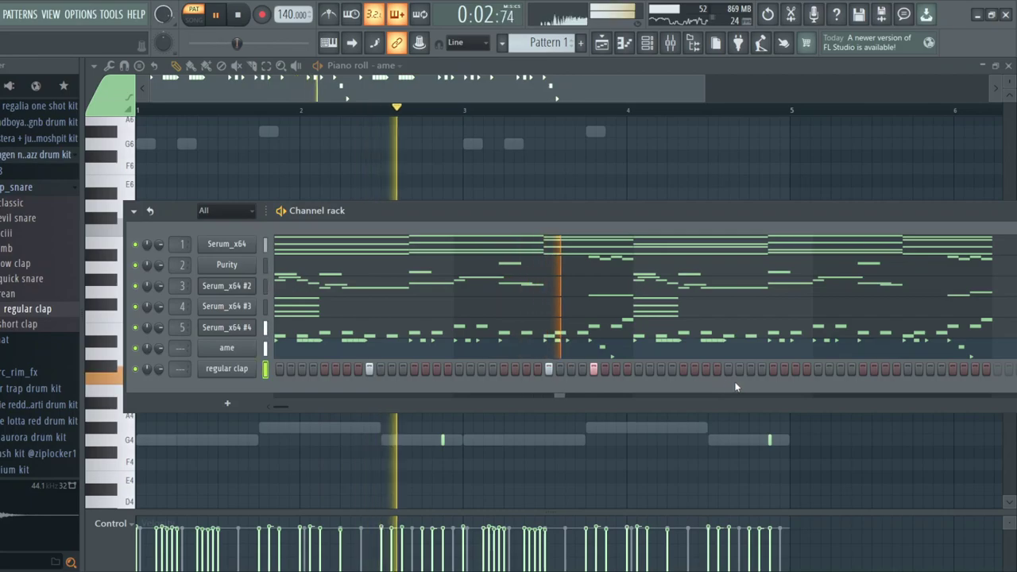
click(550, 370)
key(space)
key(space)
- Set the remaining regular claps on steps 15, 23, 41, 47 and 55, clearing the trial clap on step 29
click(437, 369)
click(526, 369)
click(594, 369)
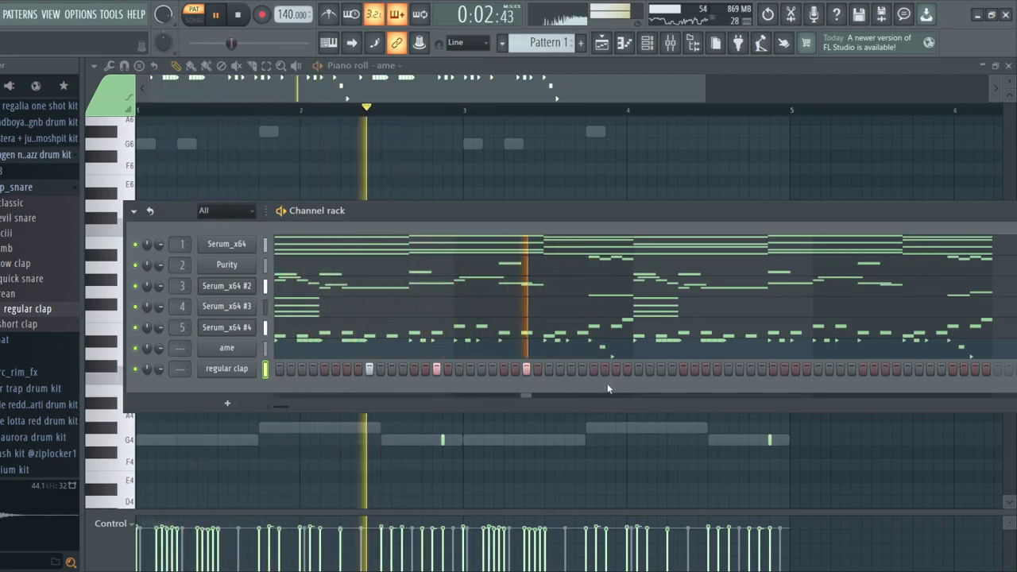
key(space)
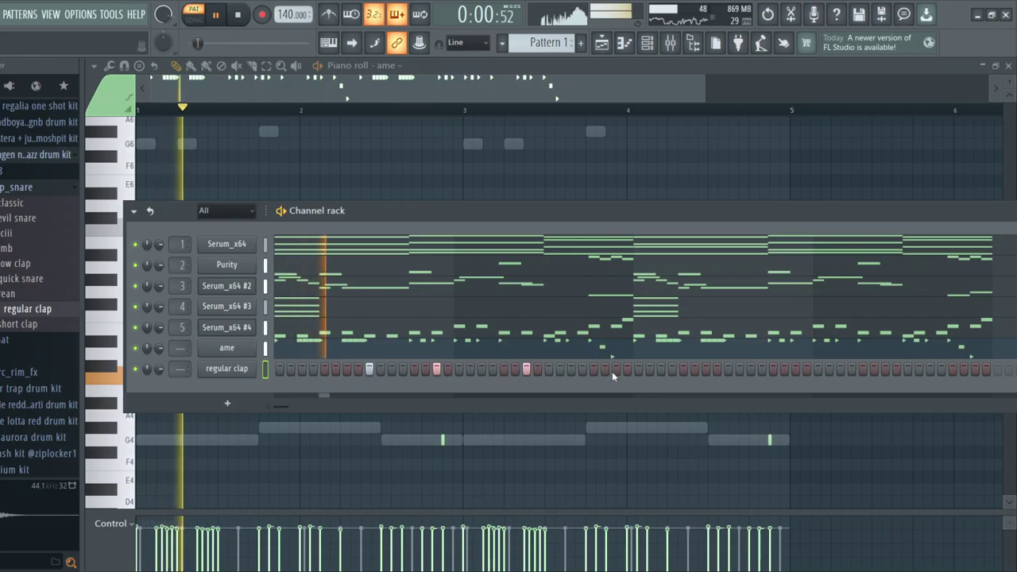
click(728, 369)
click(796, 368)
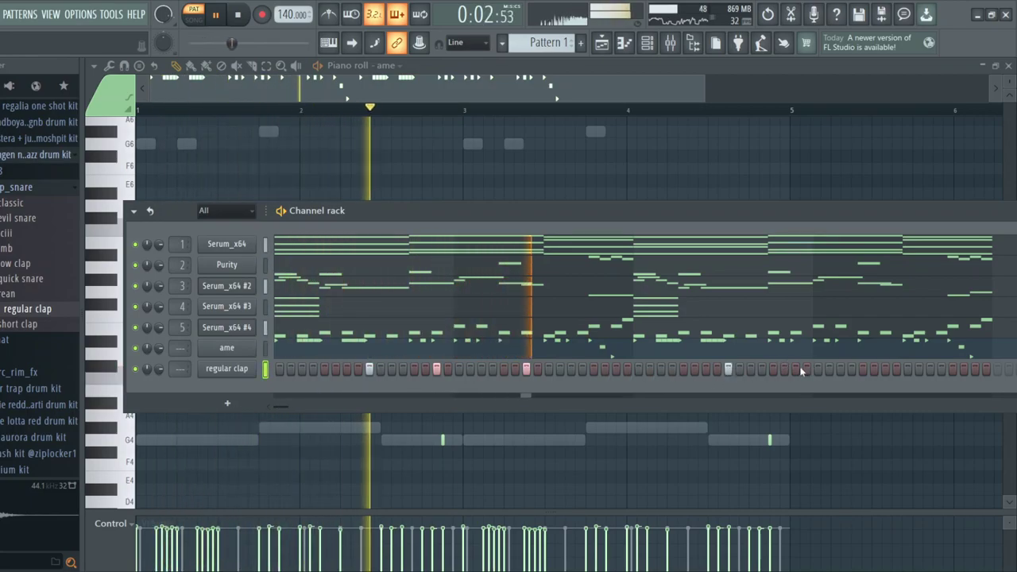
click(885, 369)
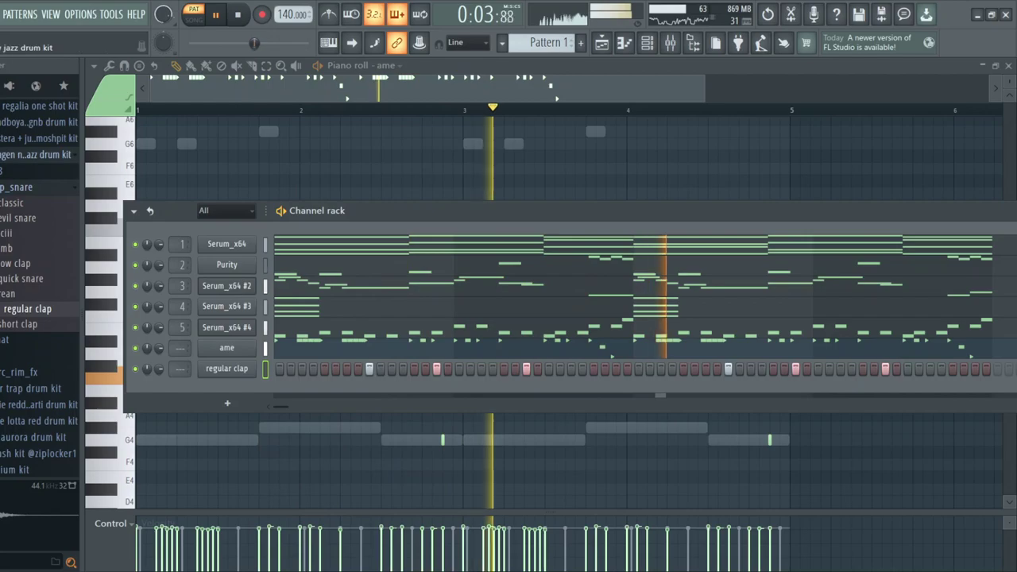
- Audition the samples in the jazz drum kit's perc_rim_fx folder and add "awshit perc" as a new channel
click(31, 188)
click(25, 221)
click(25, 221)
click(35, 237)
key(space)
click(41, 252)
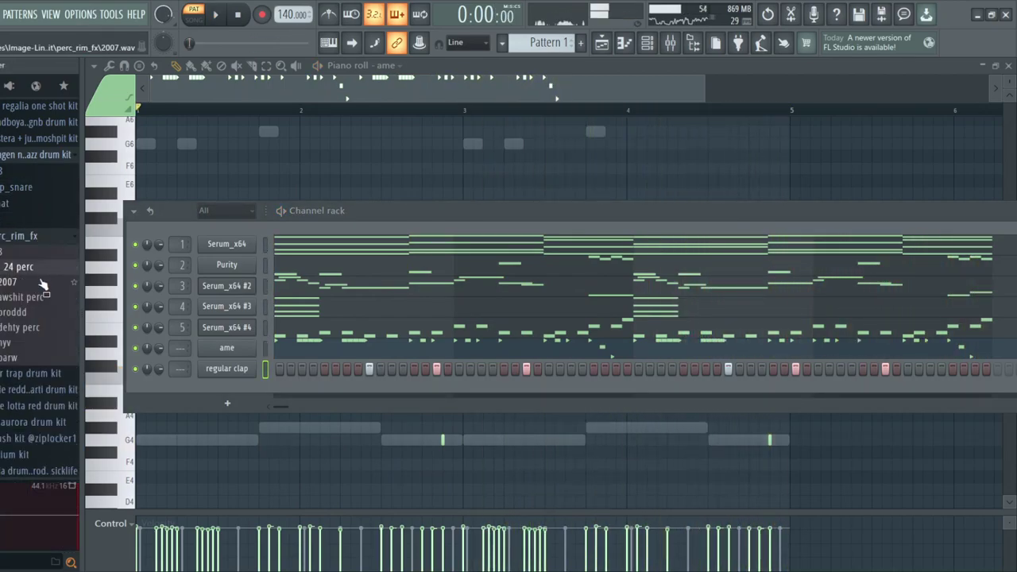
drag(225, 381, 227, 383)
- Place percussion hits on steps 3, 4 and 5 of the awshit perc channel and play the pattern
click(302, 391)
click(314, 390)
click(325, 390)
key(space)
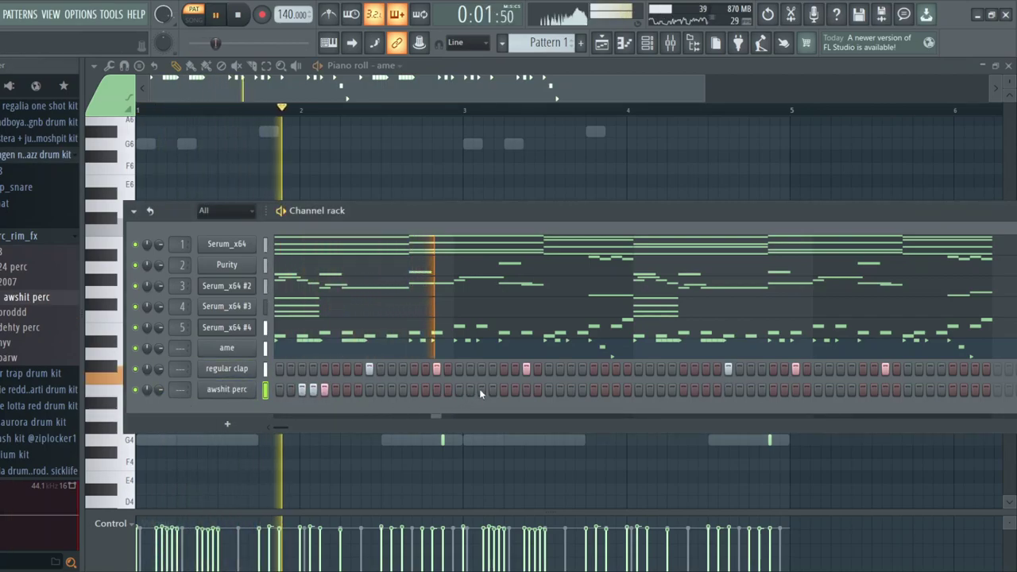
- Replace the awshit perc sample with "parw" and add hits on steps 11, 19 to 21 and 27 to 30
key(space)
click(40, 342)
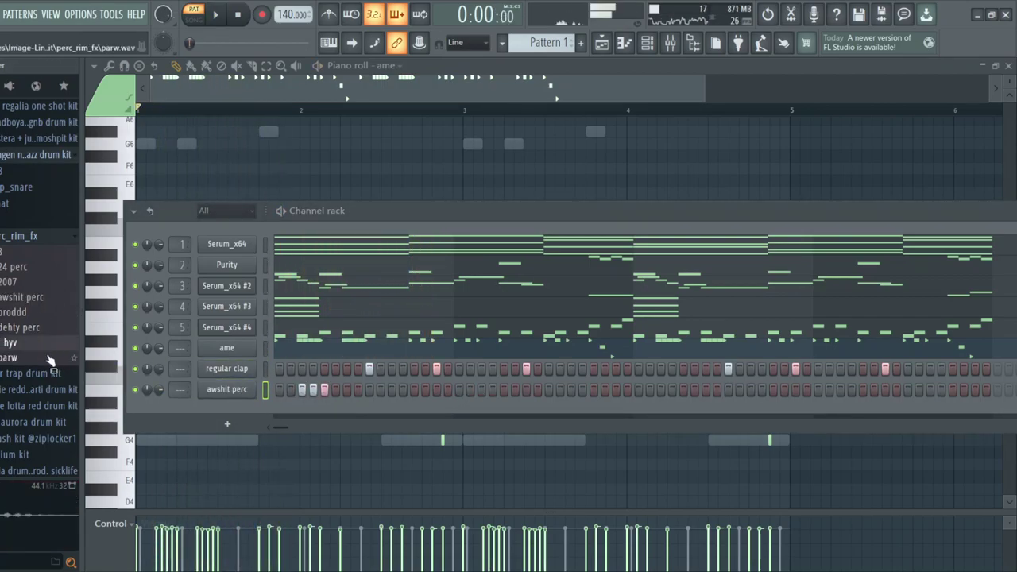
click(391, 389)
click(482, 390)
click(492, 390)
click(504, 390)
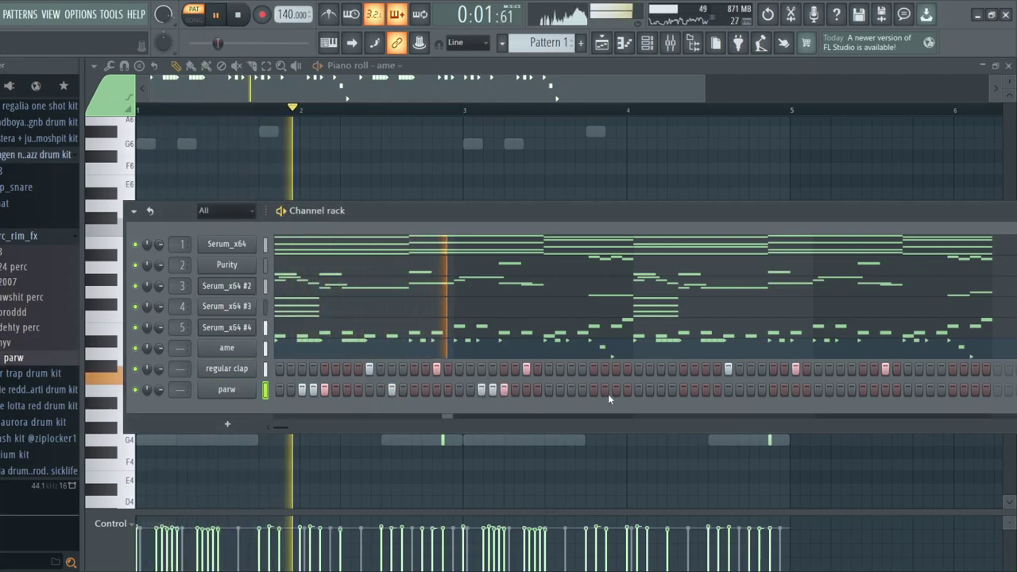
click(571, 390)
click(583, 389)
click(594, 389)
click(605, 389)
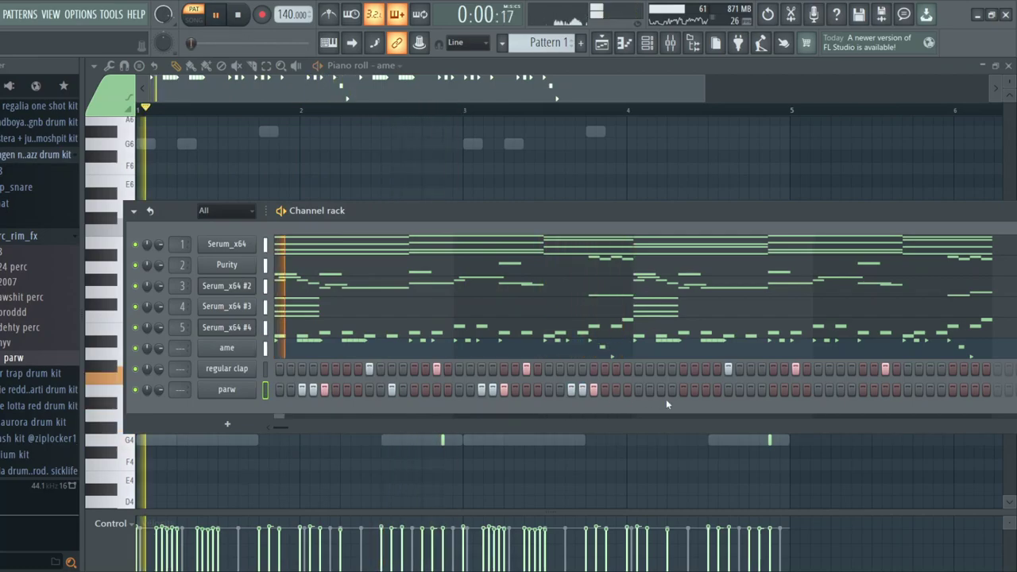
- Open the parw channel's piano roll, duplicate its two bars of hits over bars 3 and 4 and play them
right_click(463, 146)
key(space)
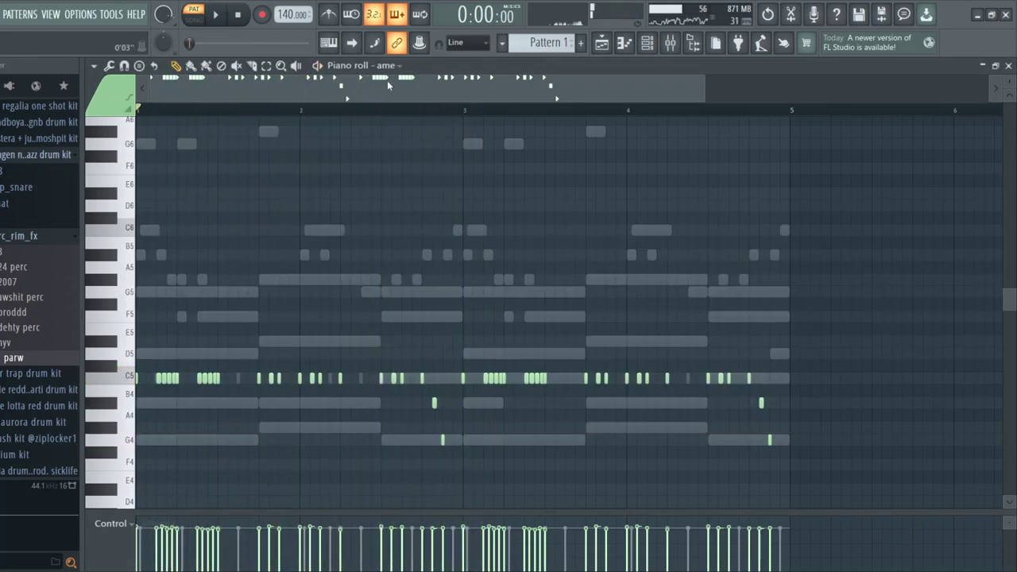
click(406, 184)
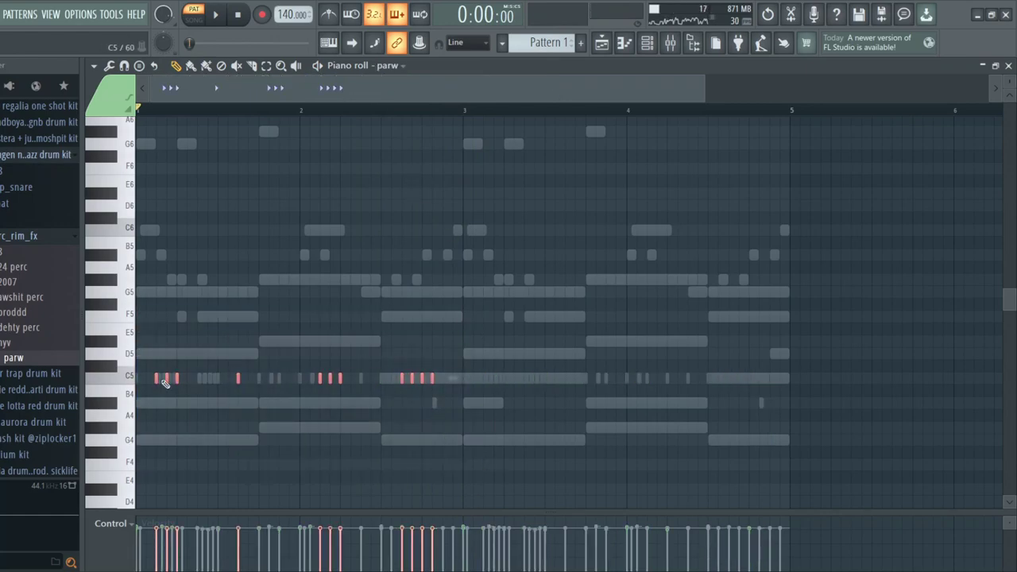
key(space)
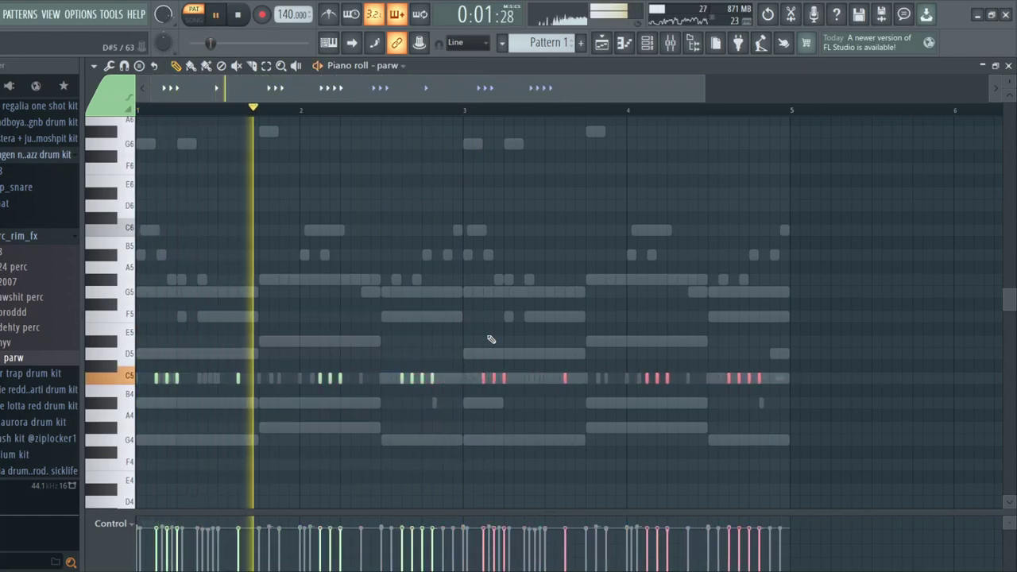
- Return to the channel rack, add the "akk" sample as a new channel and place its hits on steps 1 and 33
click(625, 43)
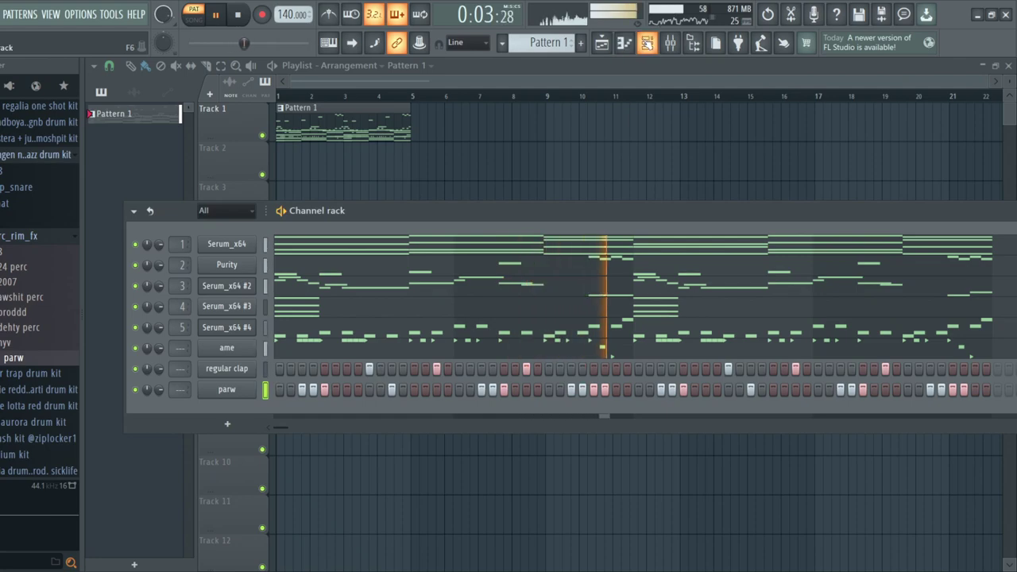
click(54, 237)
click(48, 222)
click(52, 236)
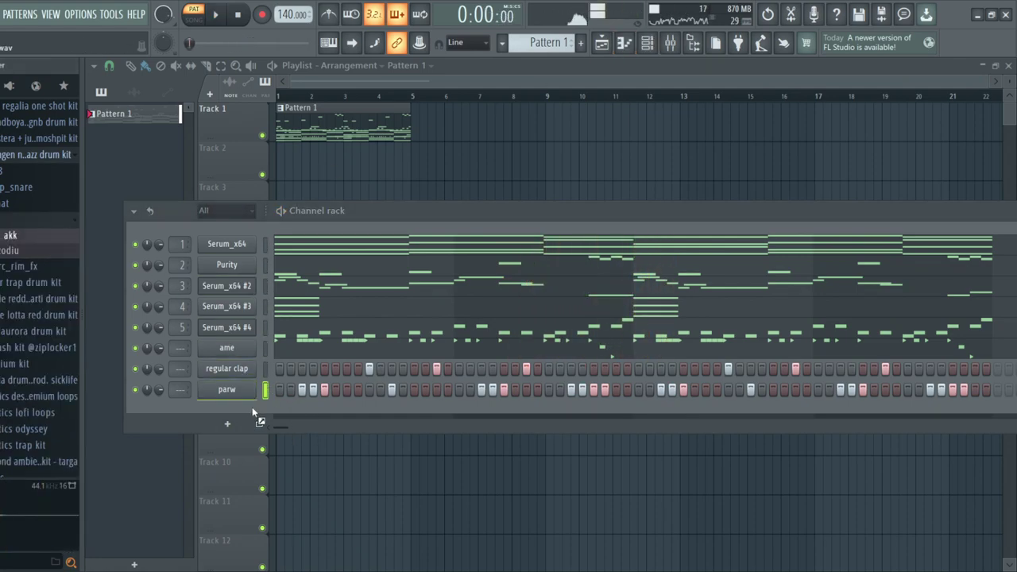
drag(253, 410, 279, 411)
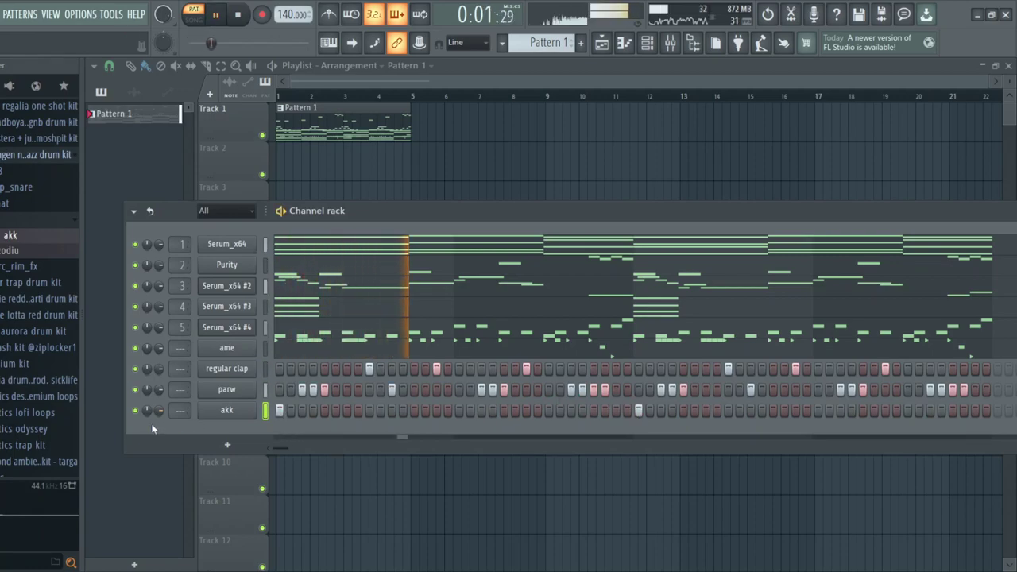
- Add "evil snare" with hits on steps 19 to 21 and 51 to 53 in place of parw's, and open its sampler settings
click(3, 218)
key(space)
click(21, 189)
click(27, 205)
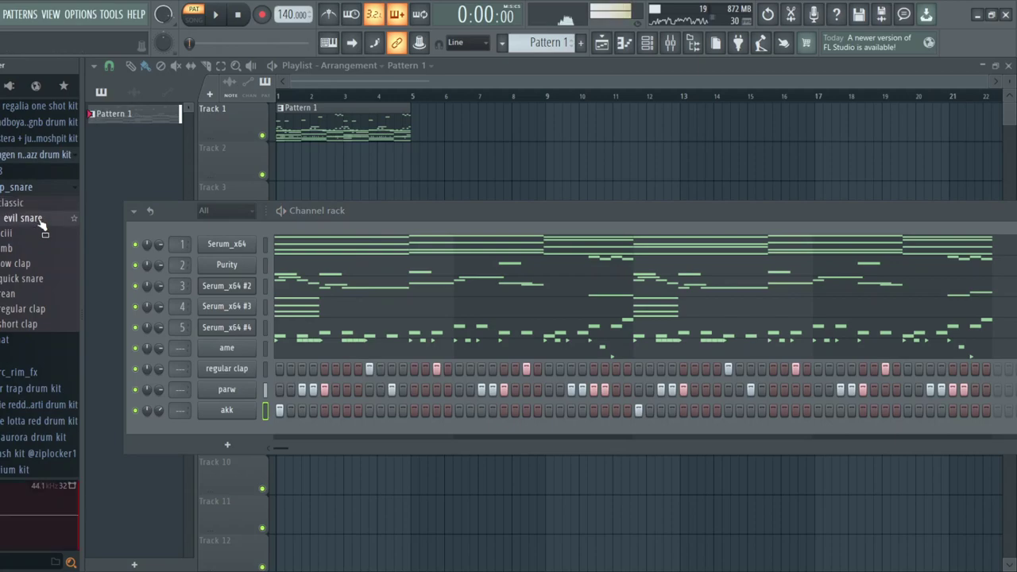
drag(247, 399, 248, 402)
key(space)
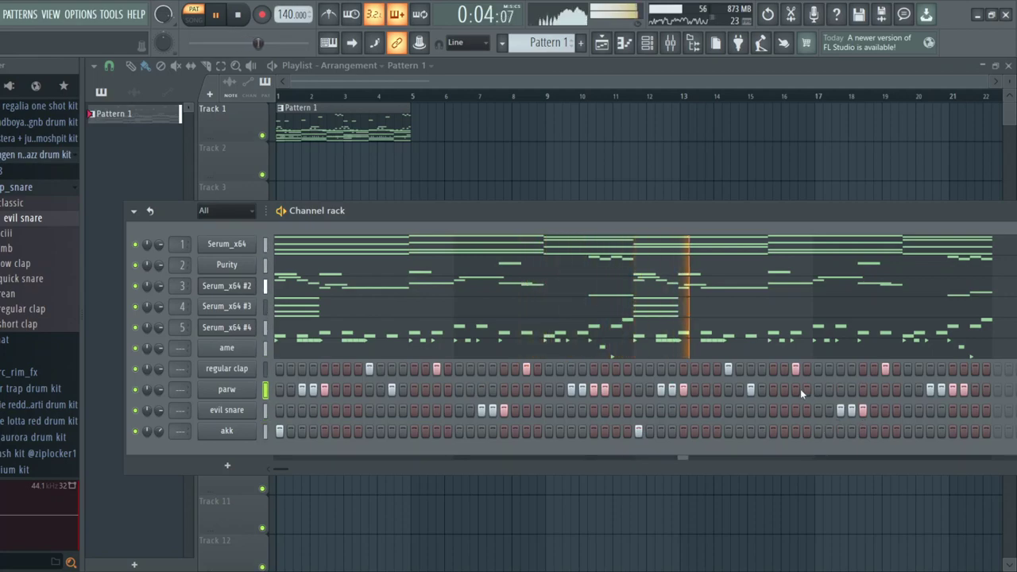
click(247, 411)
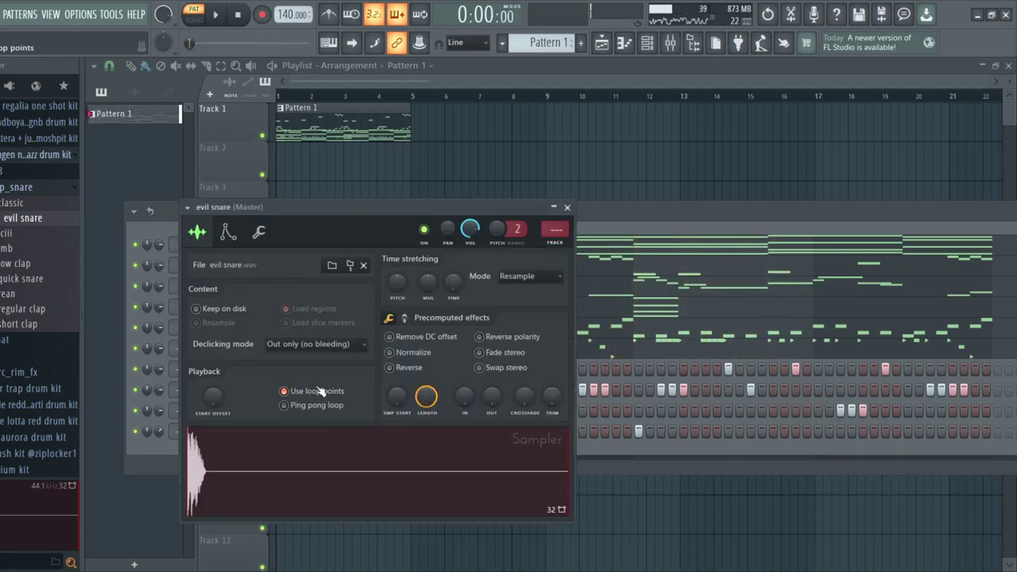
- Close the evil snare's settings and play the pattern while browsing the drum kits to audition their 808 samples
key(Escape)
key(space)
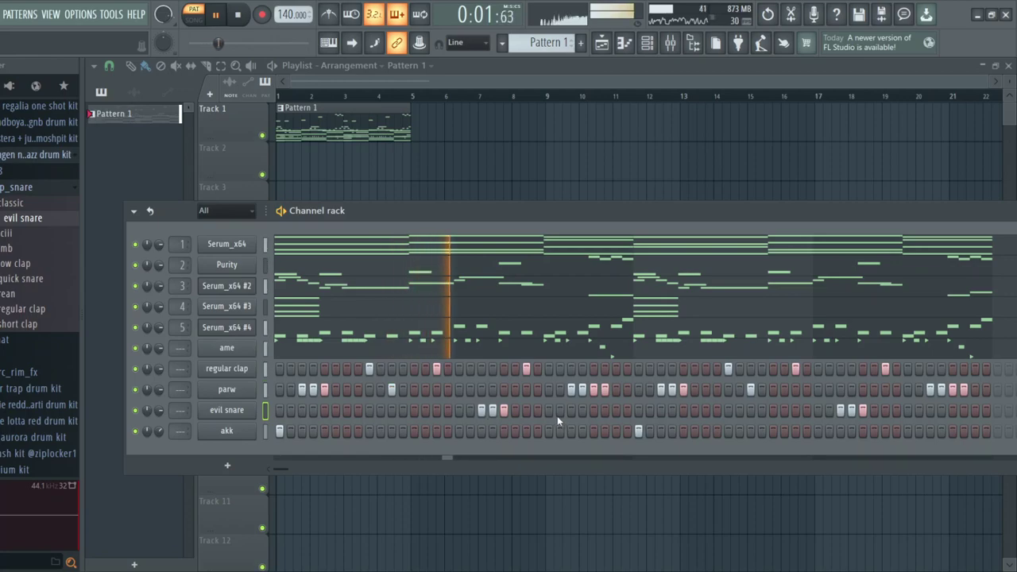
click(5, 189)
click(3, 171)
click(12, 188)
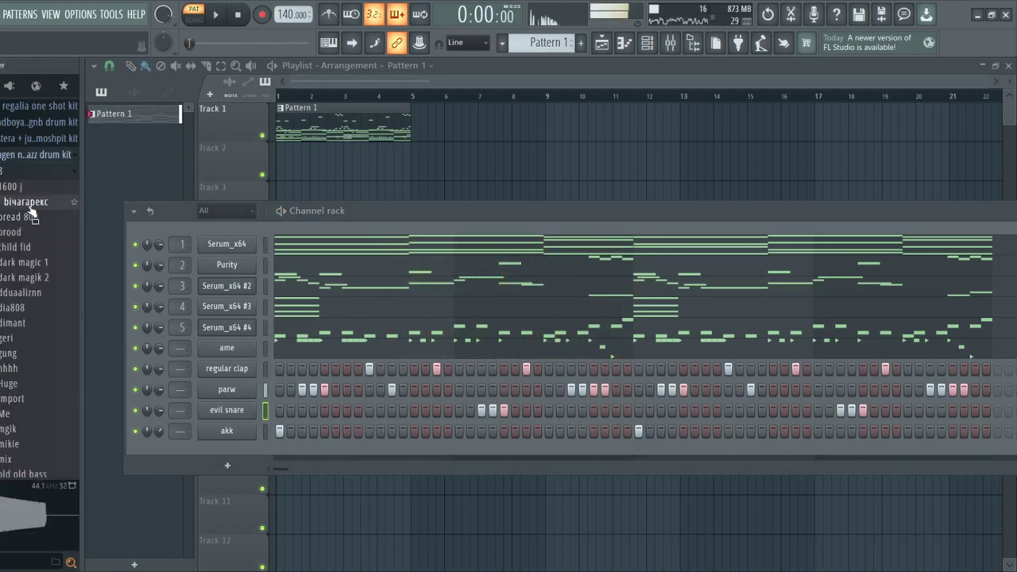
click(32, 139)
click(32, 156)
click(29, 171)
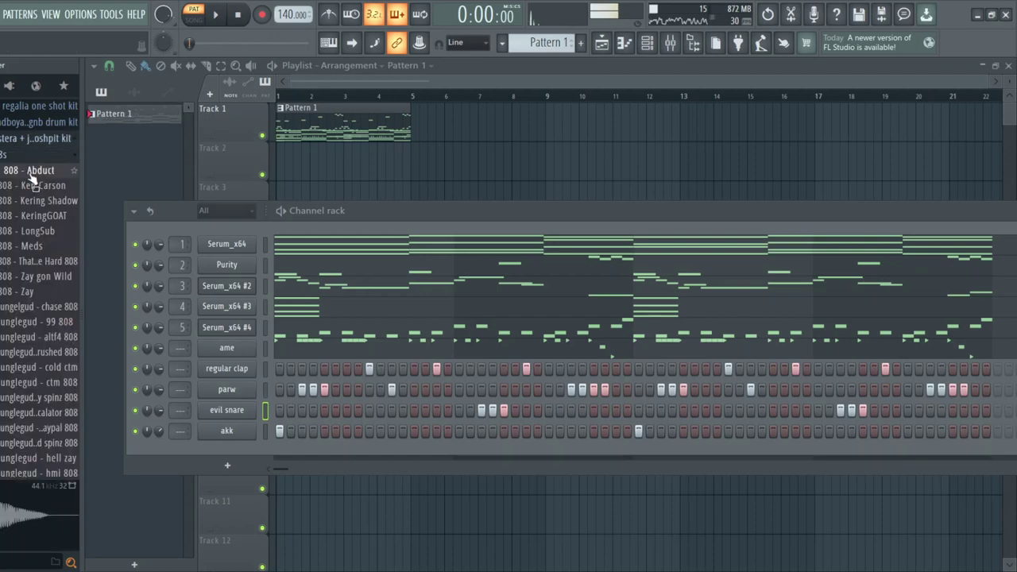
click(52, 261)
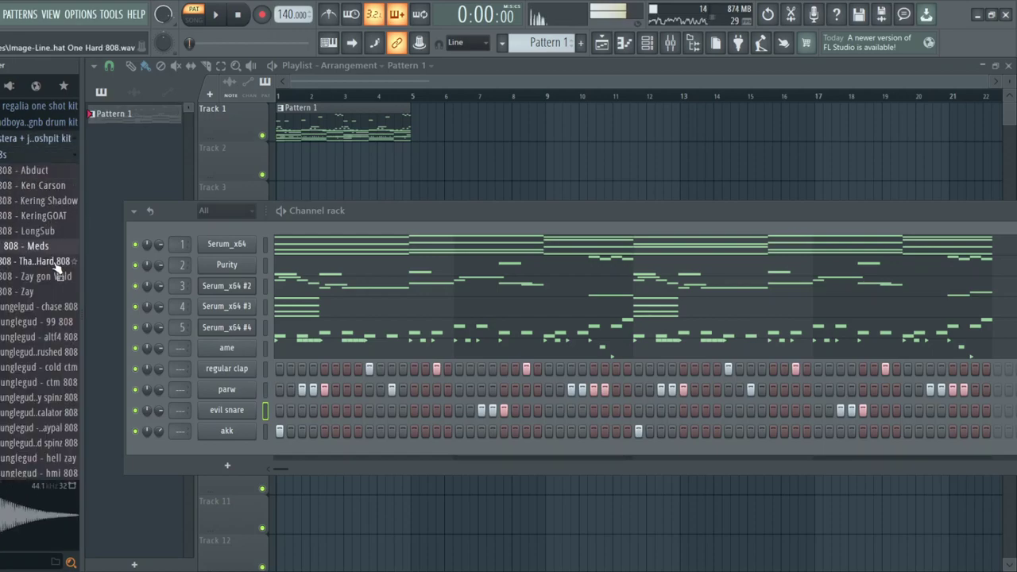
- Add "808 - KeringGOAT" as a new channel and place its hits on steps 1, 7, 13 and 25
click(53, 222)
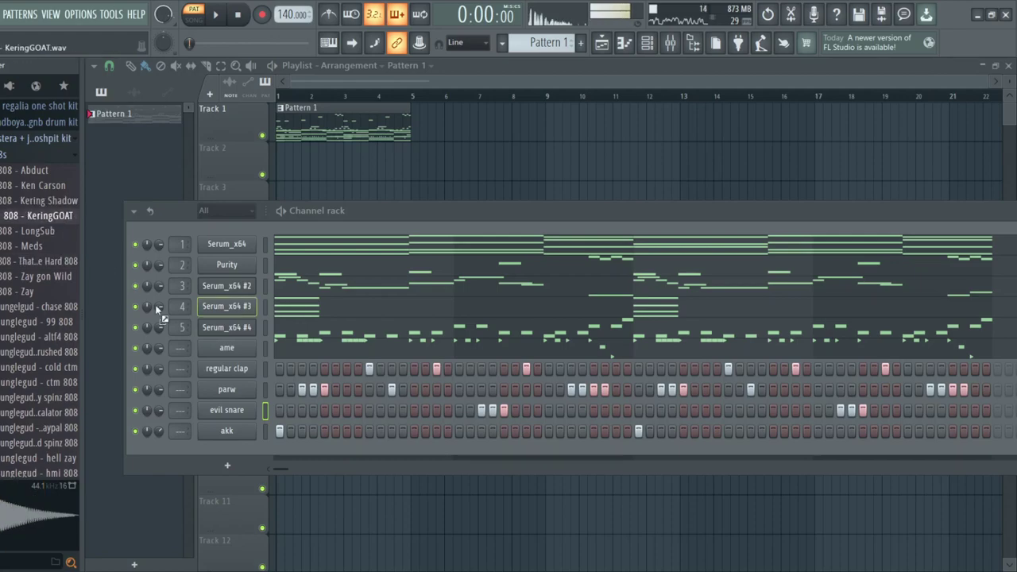
drag(235, 449, 236, 450)
click(348, 452)
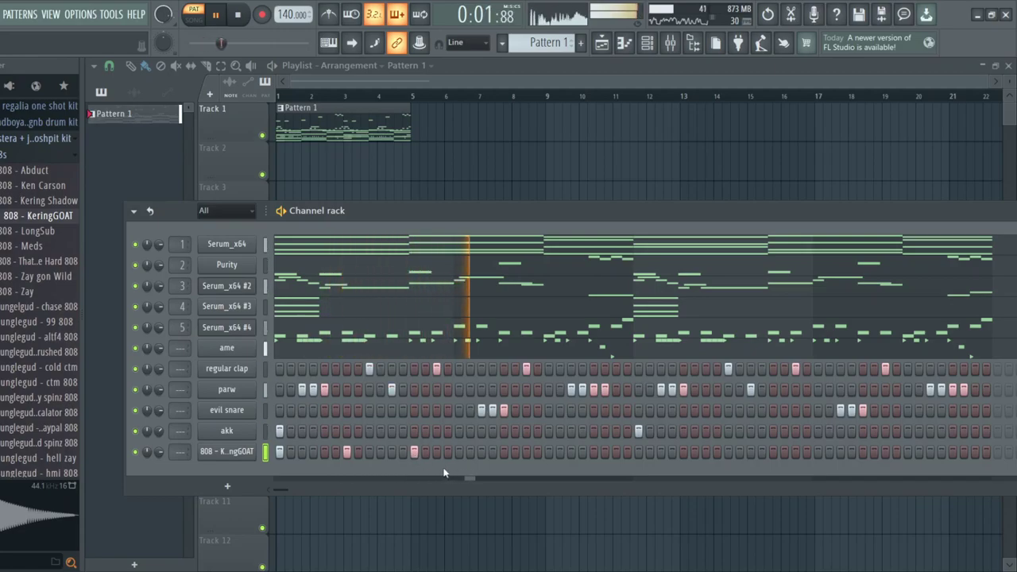
click(545, 452)
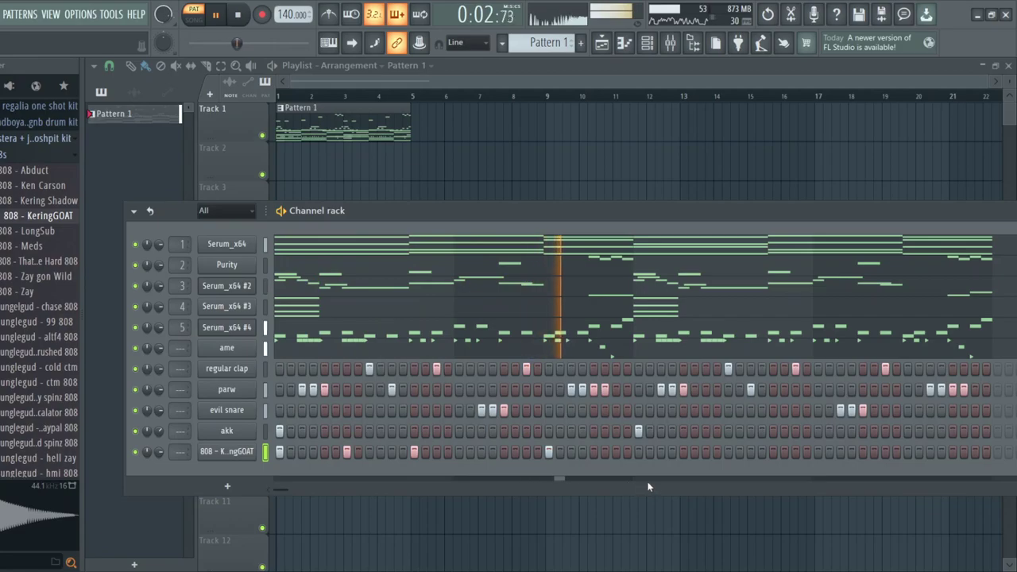
- Raise the KeringGOAT 808 notes to C6, with the fourth on A#5, and duplicate them over bars 3 and 4 in the piano roll
key(F7)
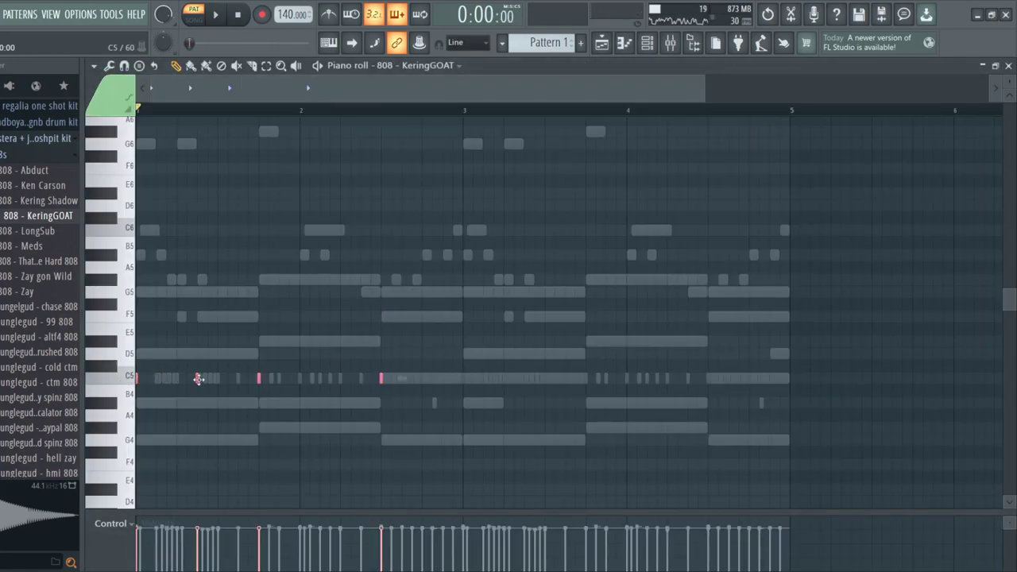
key(space)
key(space)
key(space)
right_click(381, 230)
key(space)
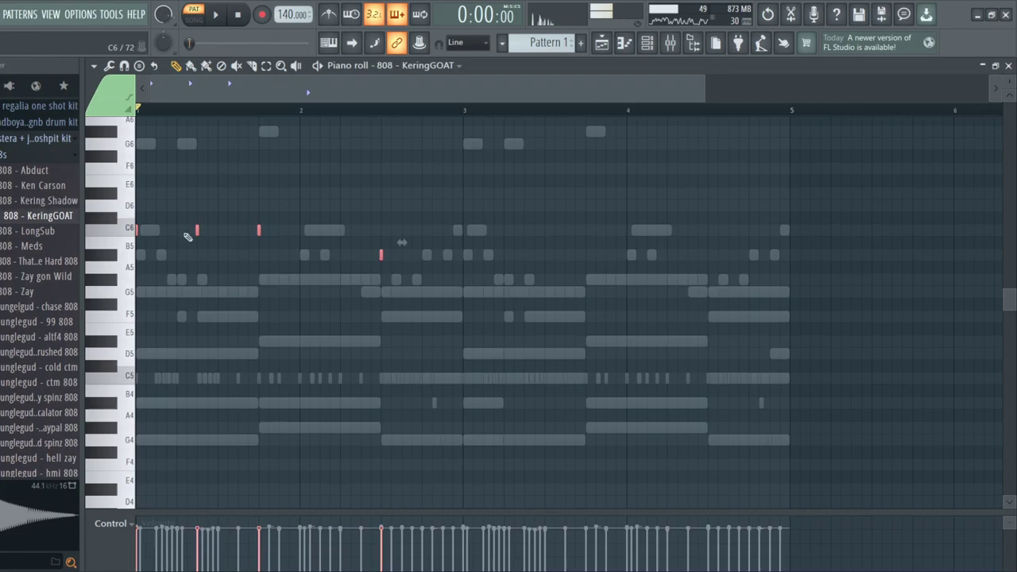
key(ctrl+b)
key(space)
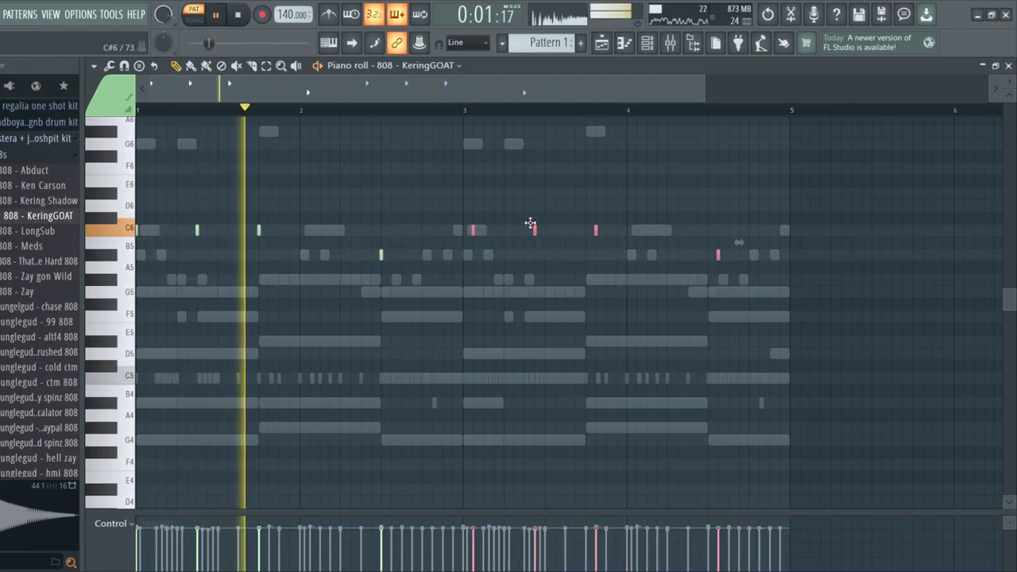
- Return to the channel rack and check the KeringGOAT 808's sampler settings while the pattern plays
click(648, 42)
click(227, 452)
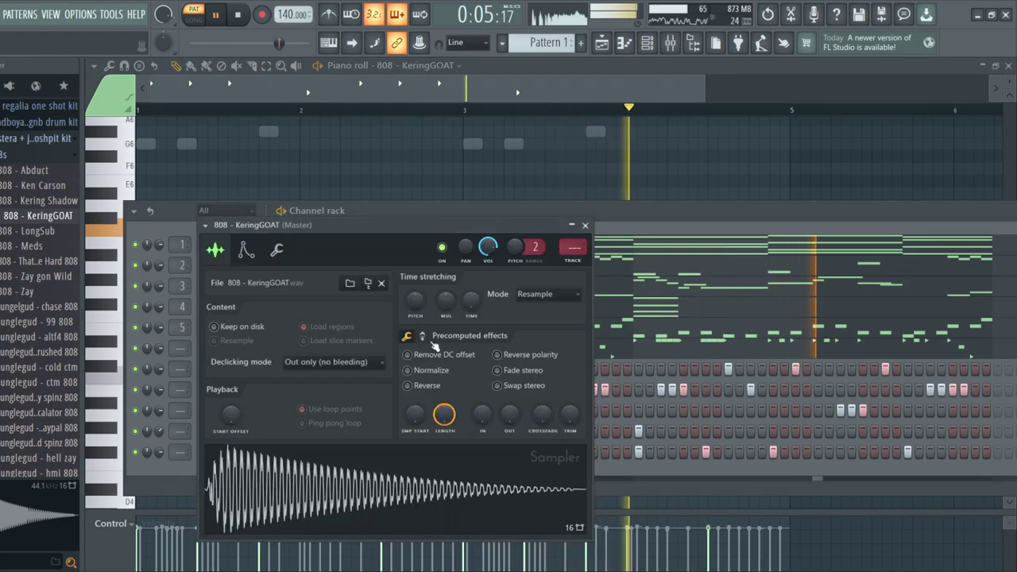
key(Escape)
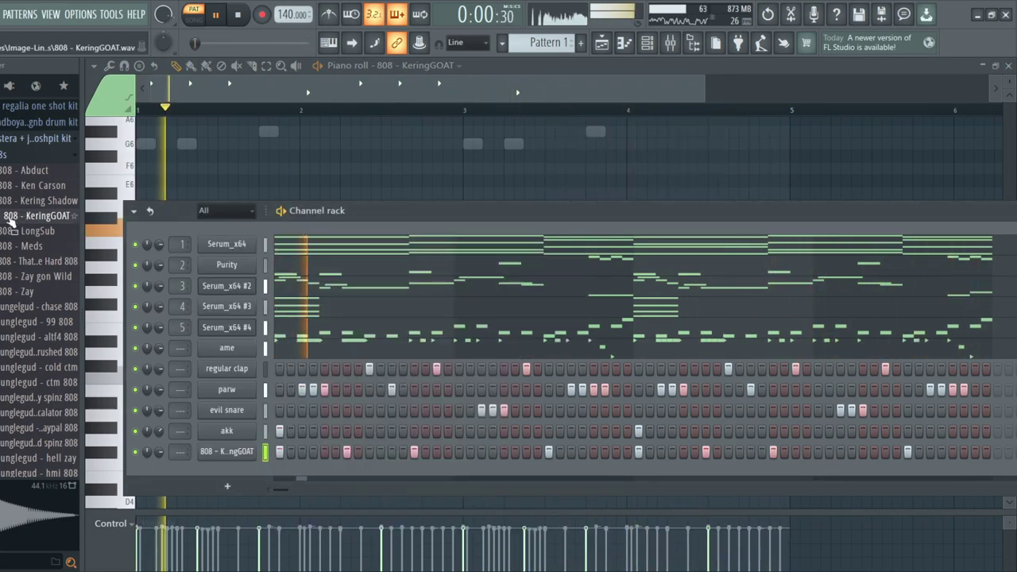
- Add "808 - Zay gon Wild" as a new channel with hits on steps 1 and 33 and play the pattern
key(space)
click(46, 279)
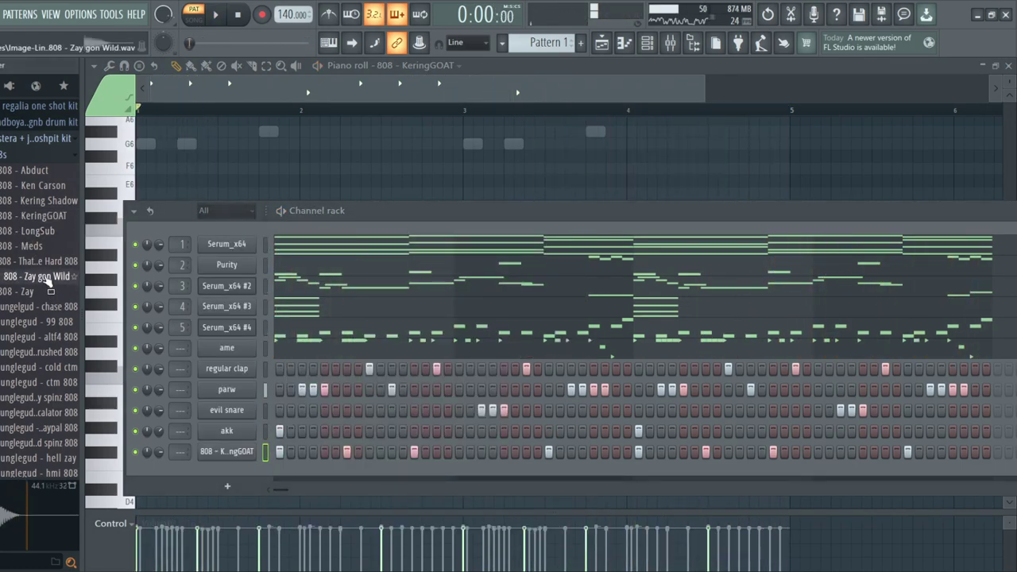
drag(256, 480, 276, 474)
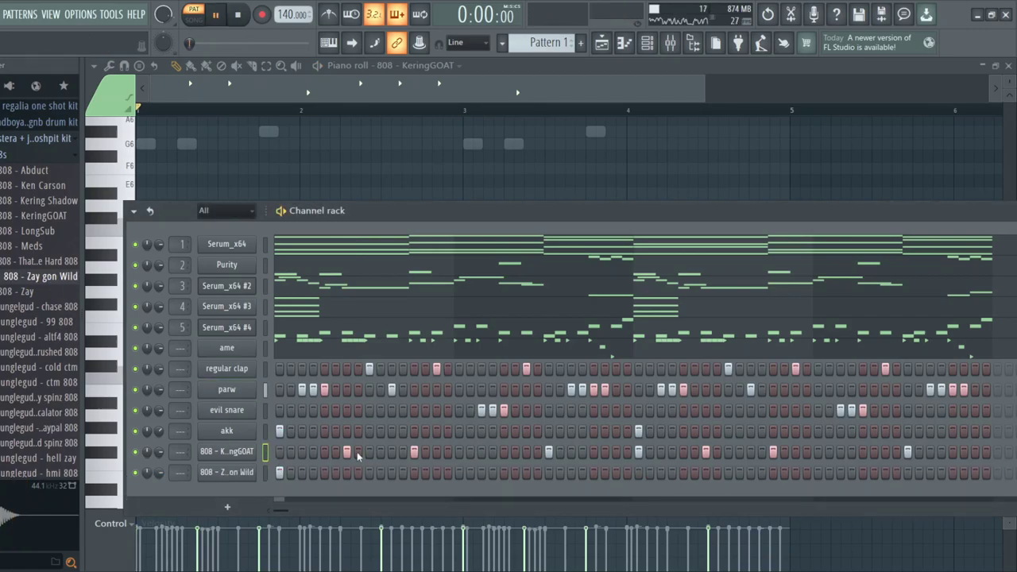
key(space)
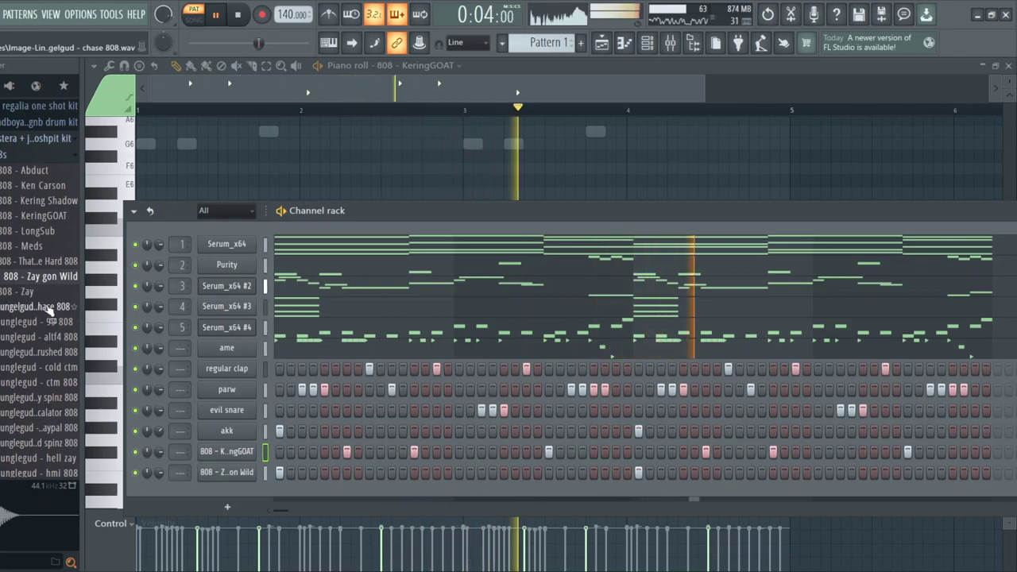
- Replace the Zay gon Wild sample with "junglegud - hard spinz 808" and go through its sampler settings
scroll(52, 312, down, 2)
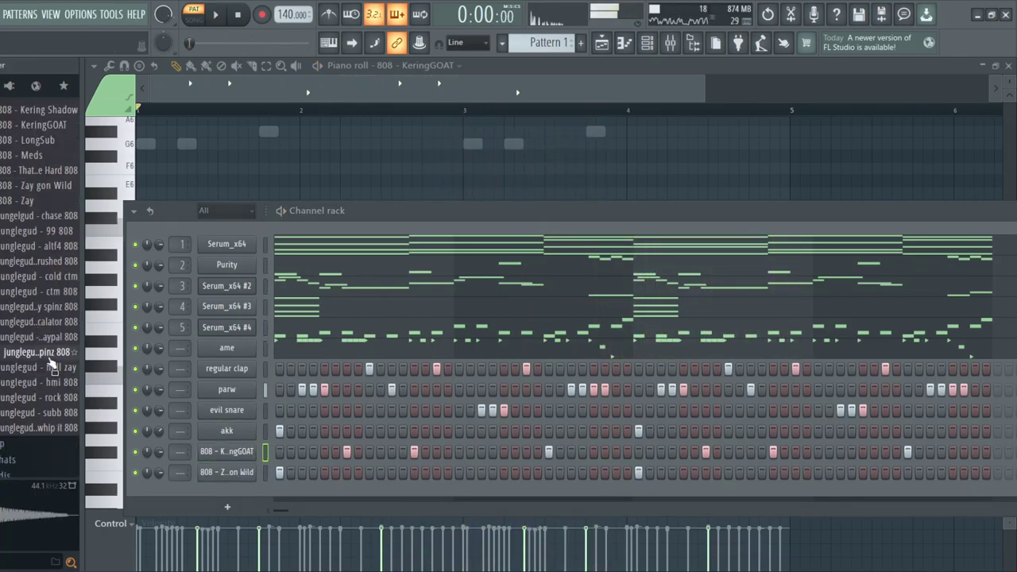
click(227, 472)
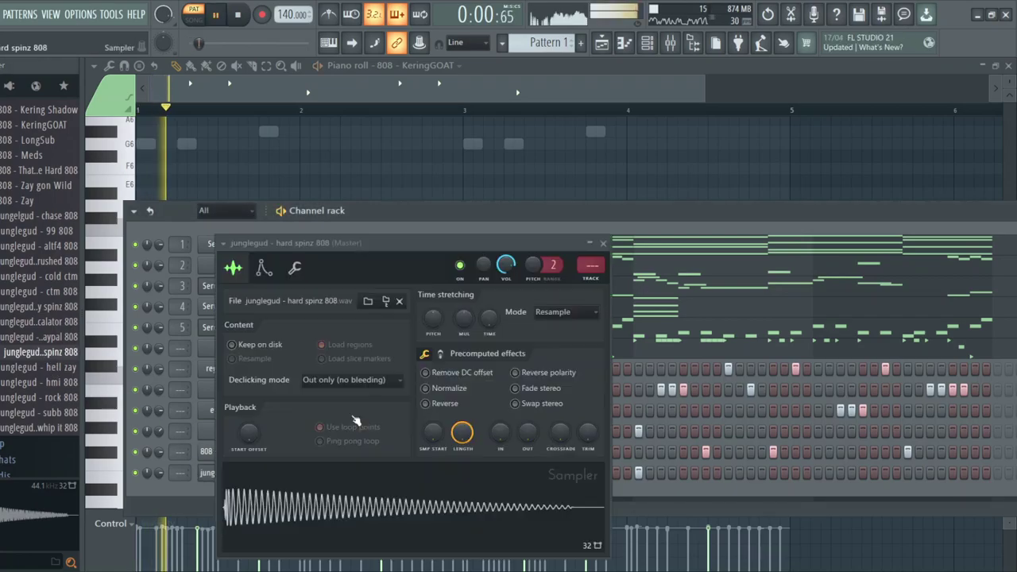
click(438, 355)
key(space)
drag(435, 380, 435, 350)
key(Escape)
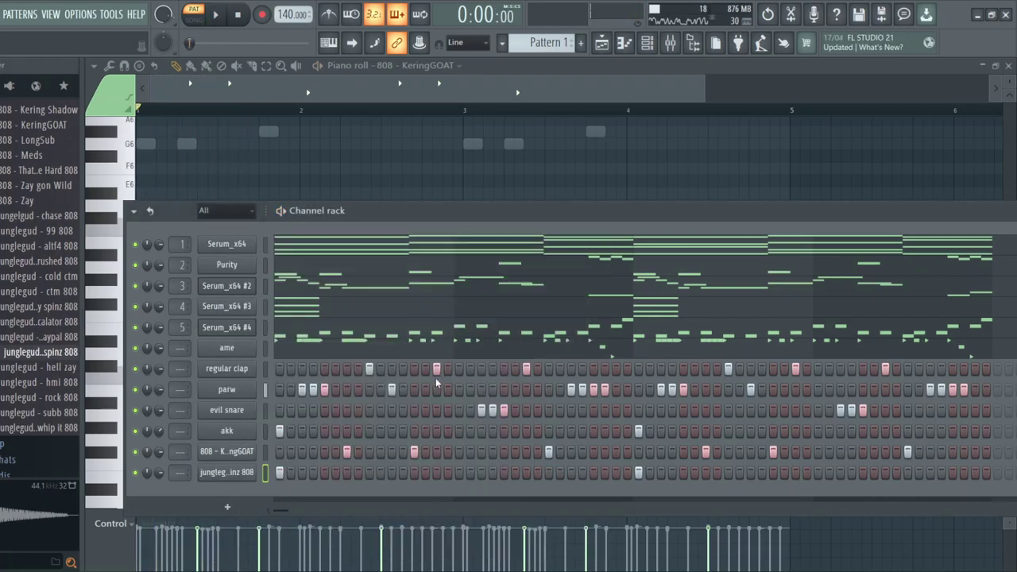
- Adjust the hard spinz 808's volume envelope and set the channel to cut itself while the pattern plays
key(space)
click(227, 472)
click(264, 268)
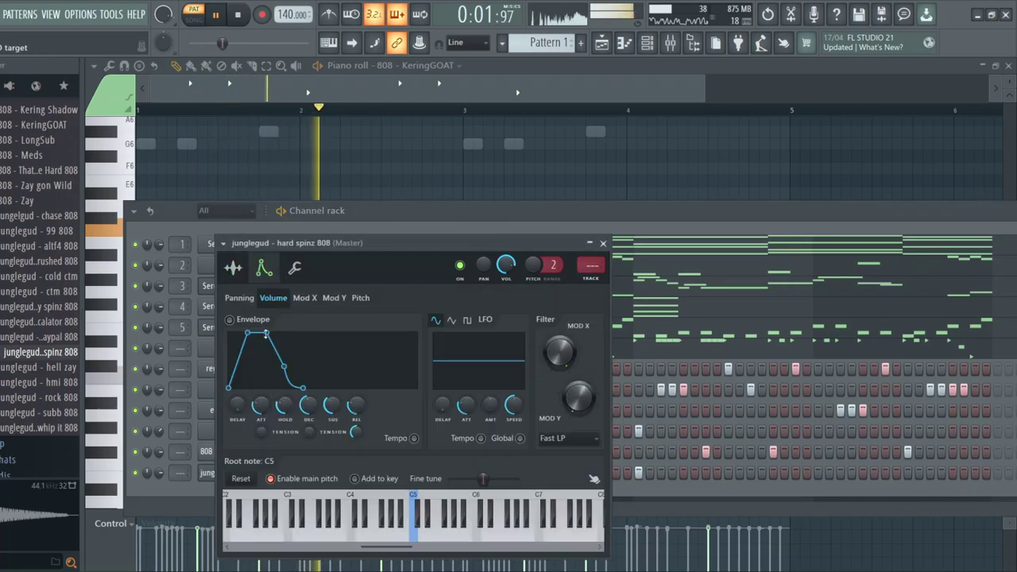
drag(262, 407, 353, 439)
click(295, 268)
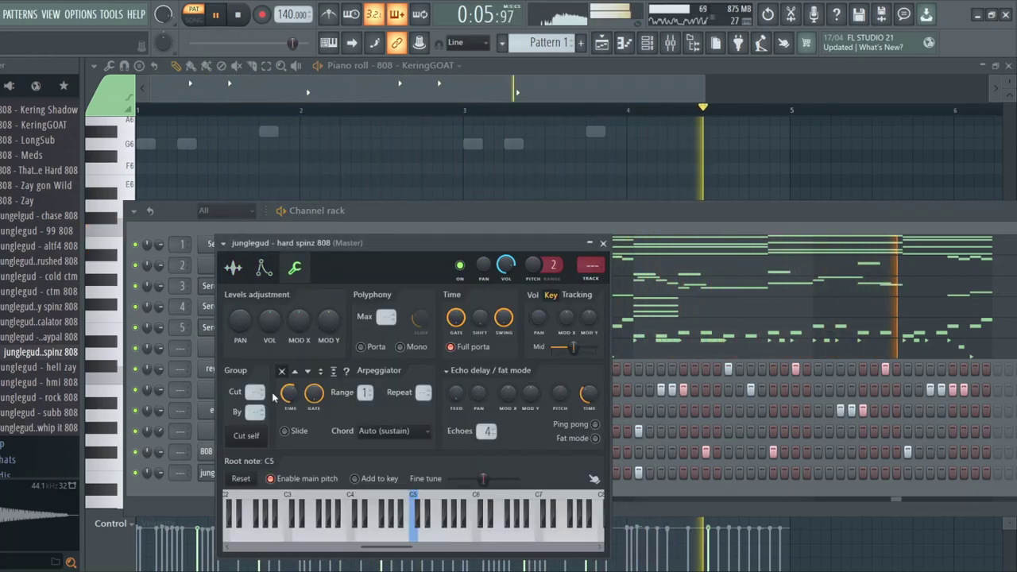
click(263, 435)
key(Escape)
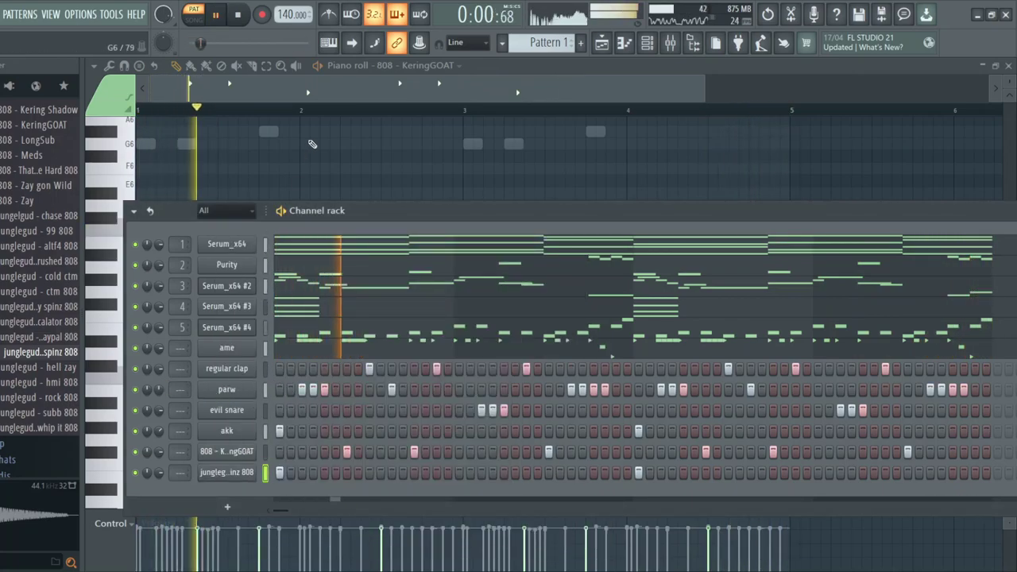
- Review the notes of the KeringGOAT 808 and parw channels in the piano roll, then return to the channel rack
click(415, 66)
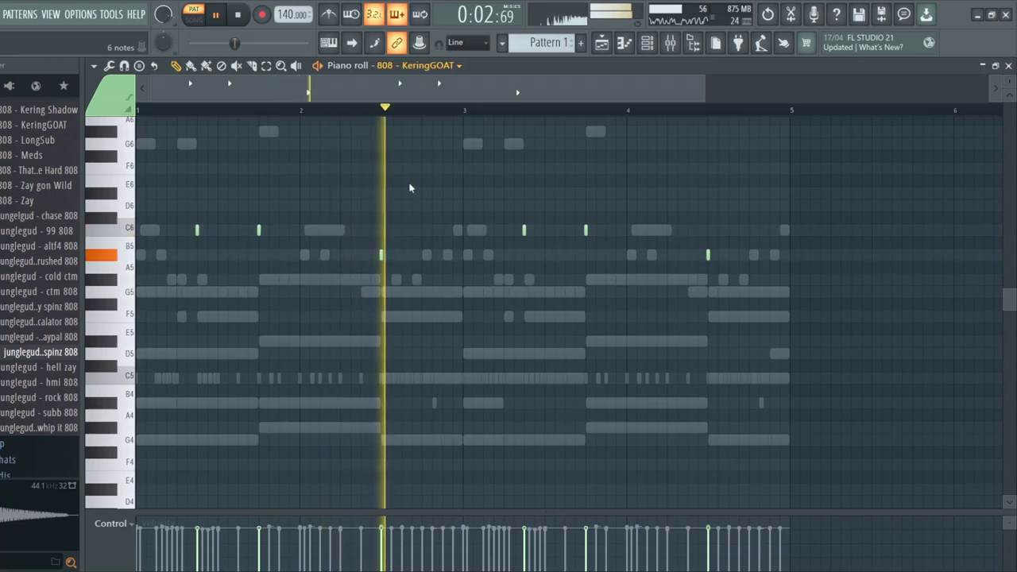
key(Down)
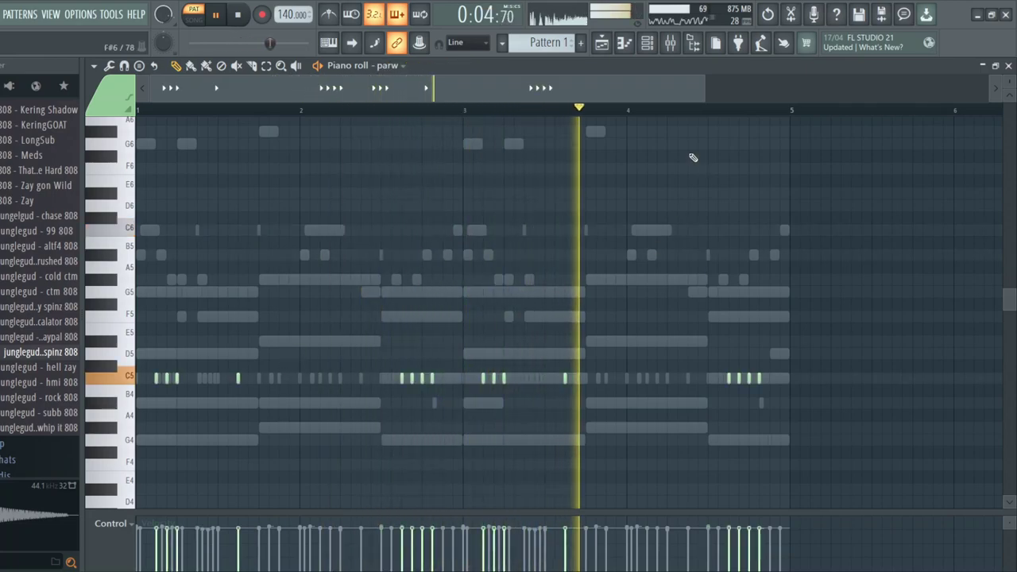
click(647, 42)
- Collapse the open 808 drum kit folders in the browser and turn the evil snare channel down to about 52% volume
scroll(62, 224, up, 4)
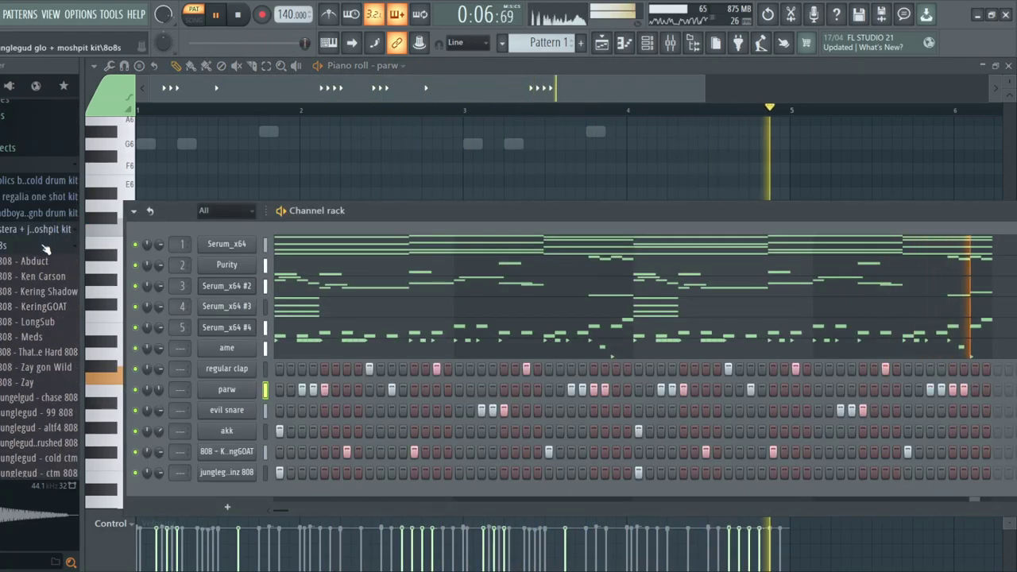
click(38, 244)
click(40, 230)
key(space)
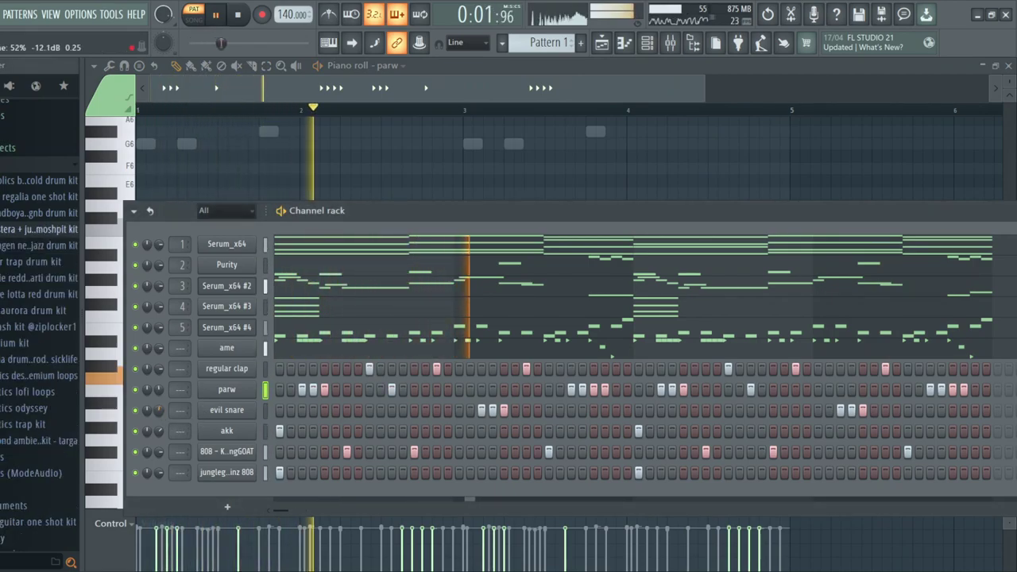
key(space)
- Show the playlist without the channel rack and play the arrangement in song mode
key(F5)
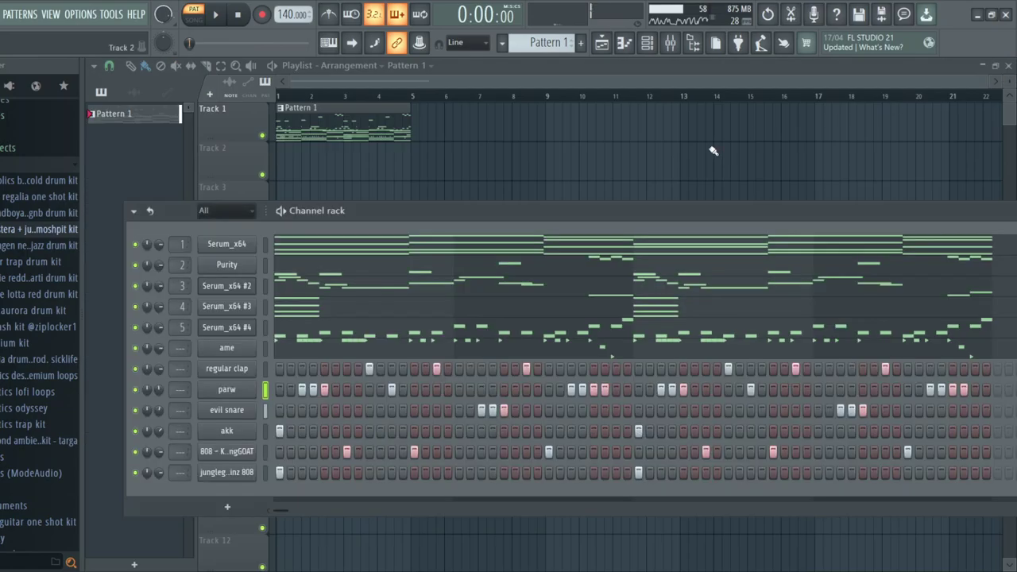
key(F6)
click(307, 153)
right_click(325, 162)
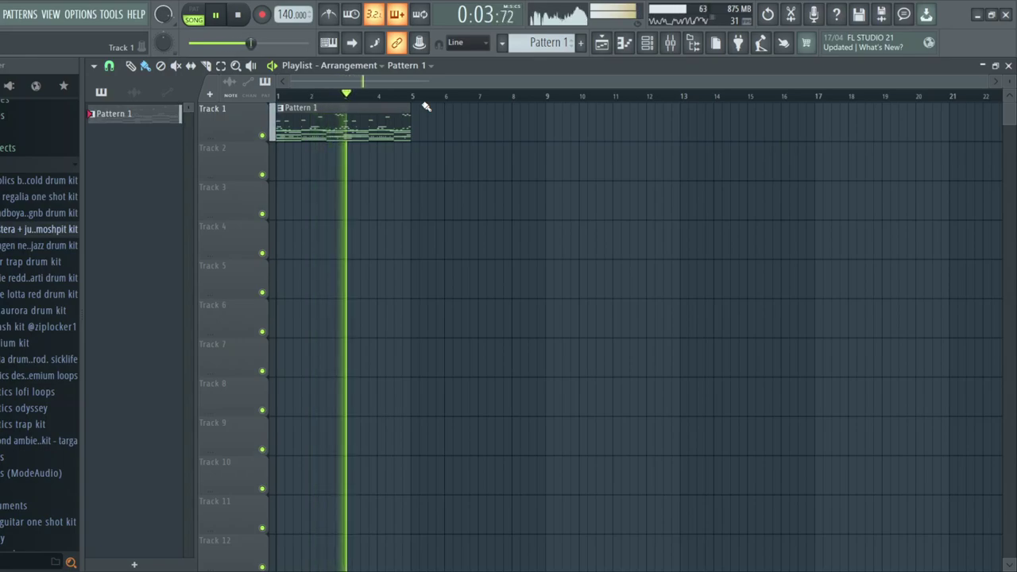
- In the master track's Fruity Limiter, raise the saturation, lower the ceiling and shorten the attack, release and sustain
click(670, 42)
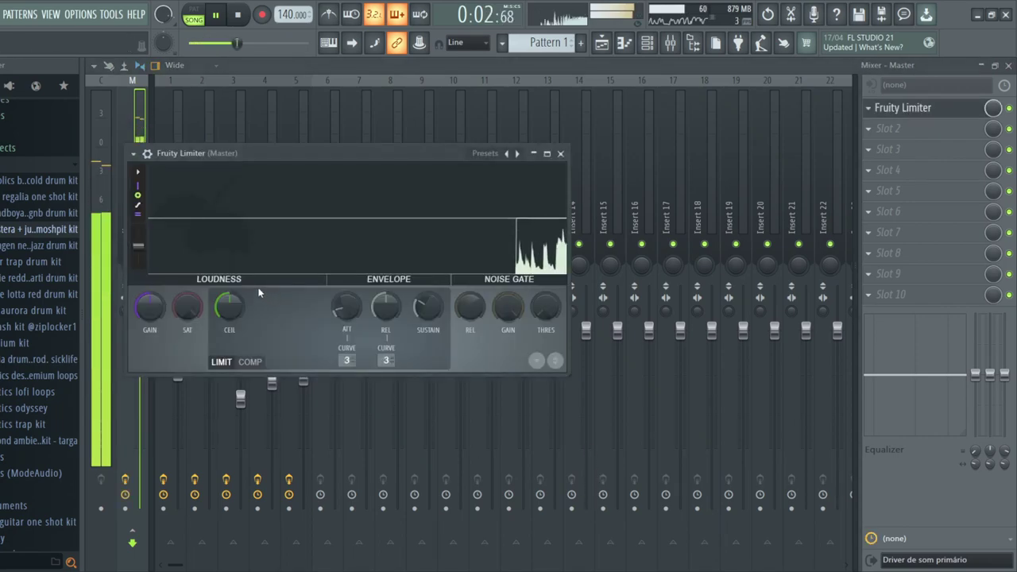
drag(188, 307, 188, 276)
drag(386, 307, 386, 324)
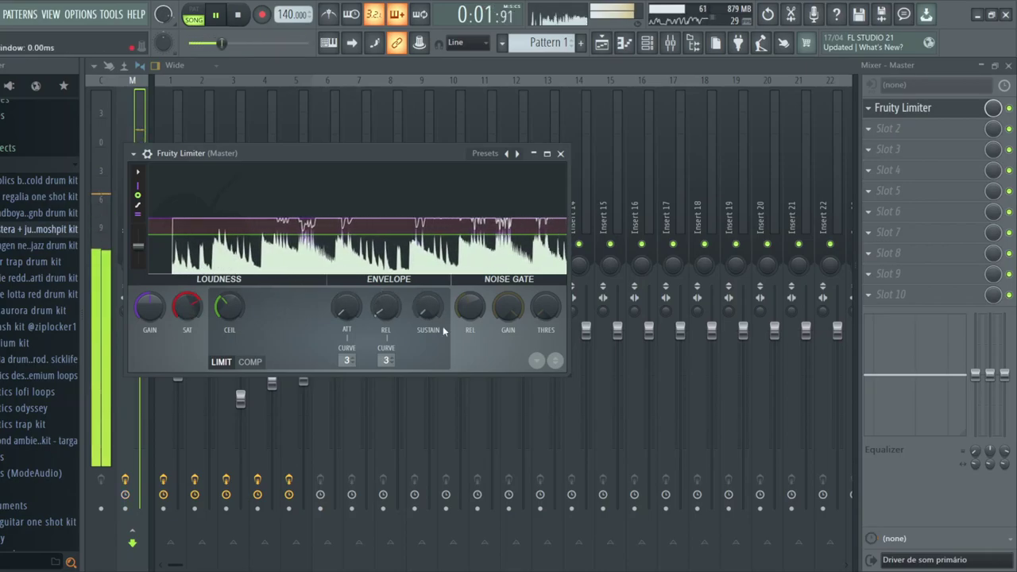
click(908, 109)
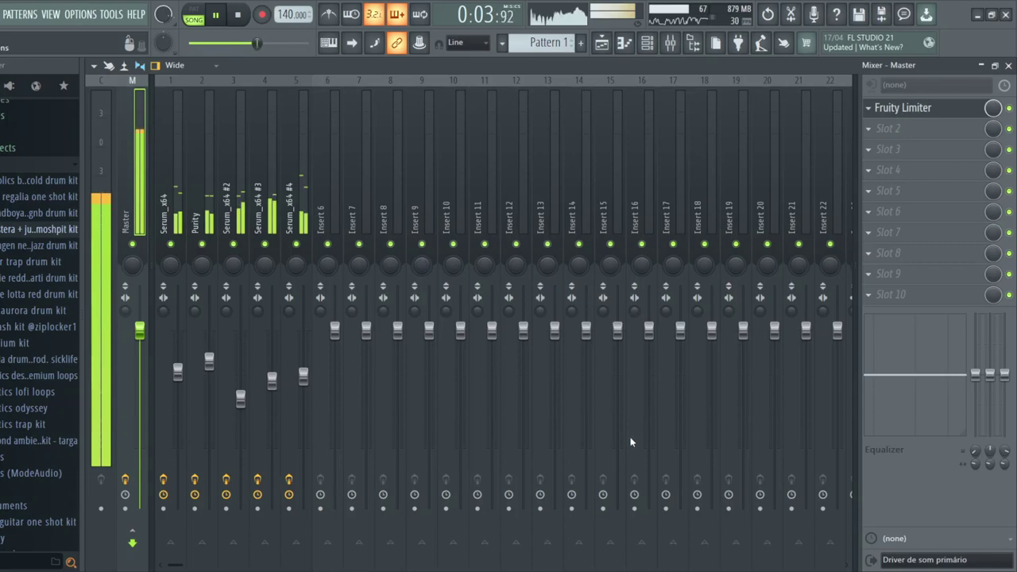
- Add Fruity soft clipper to the master track's second effect slot and lower its threshold
click(137, 167)
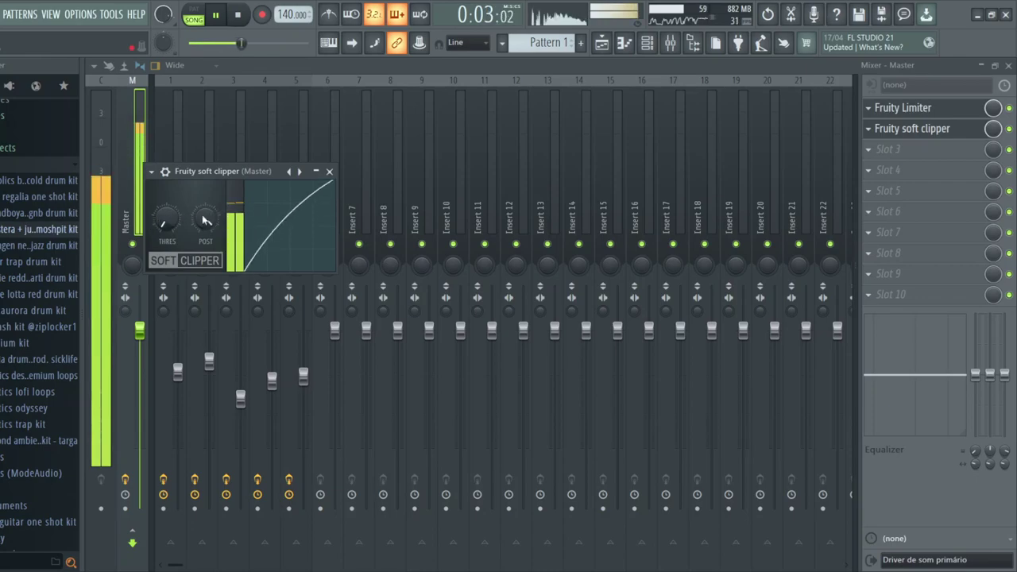
click(329, 172)
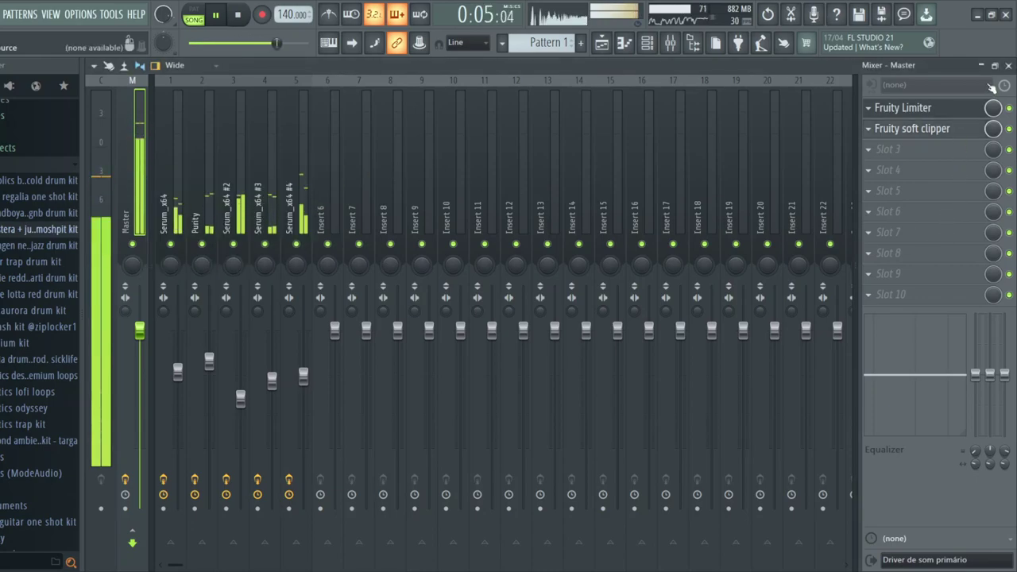
- Check the channel rack, close the mixer and return to the playlist while the arrangement plays
click(633, 46)
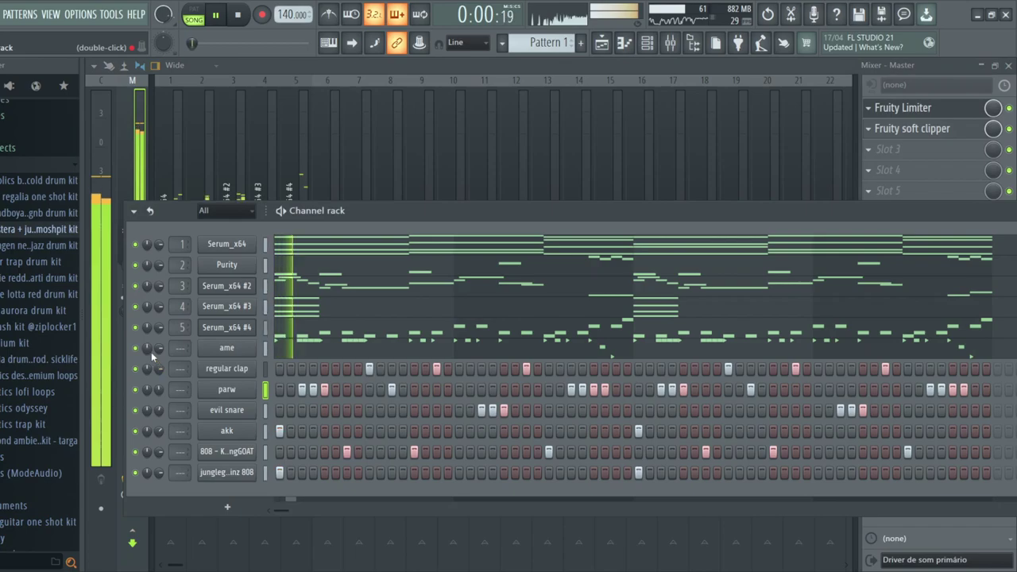
click(1009, 66)
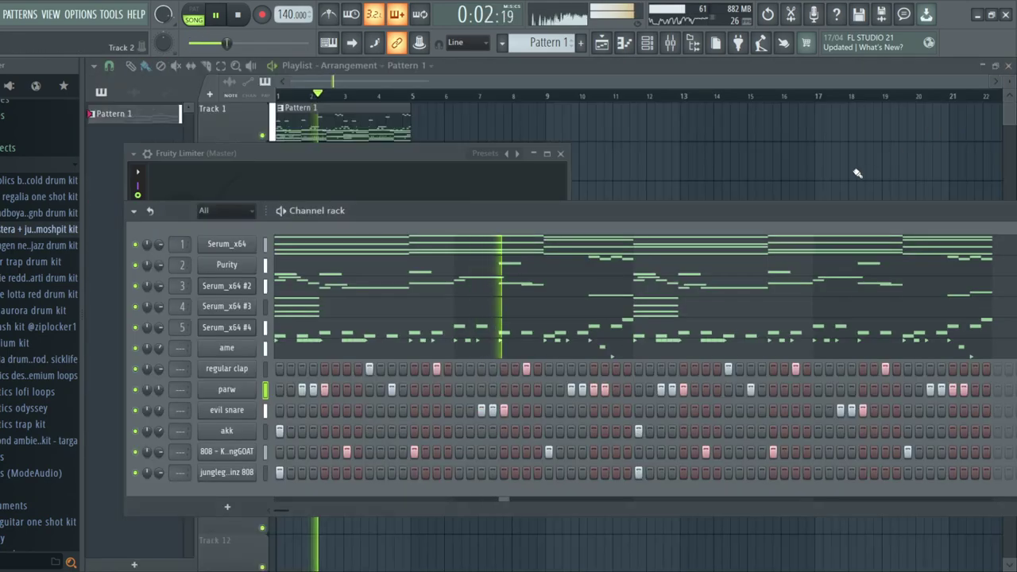
click(402, 99)
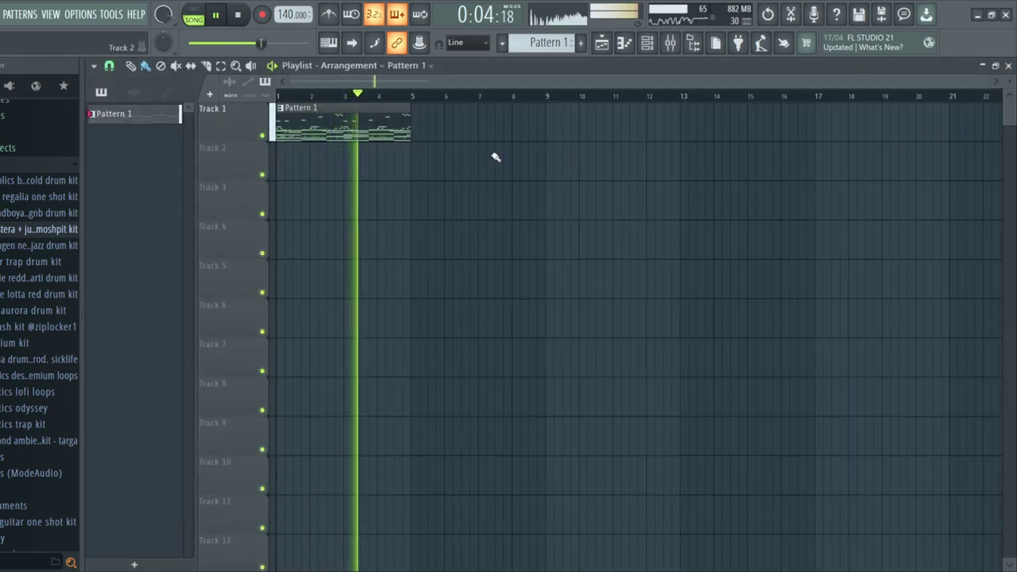
- Apply about 5% Boost to the KeringGOAT 808 sample in its precomputed effects, then return to the playlist with playback stopped
click(647, 45)
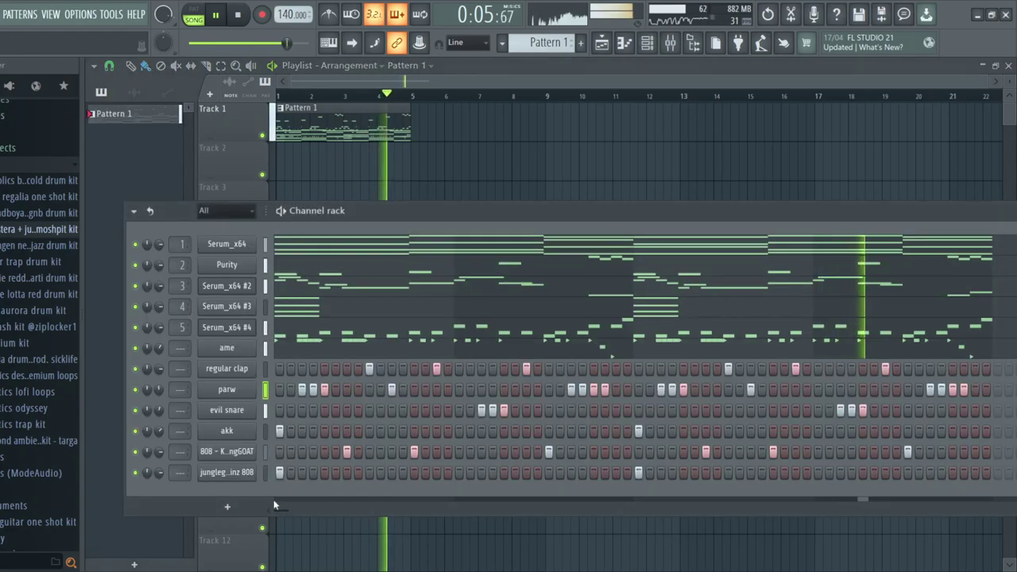
click(228, 456)
click(423, 336)
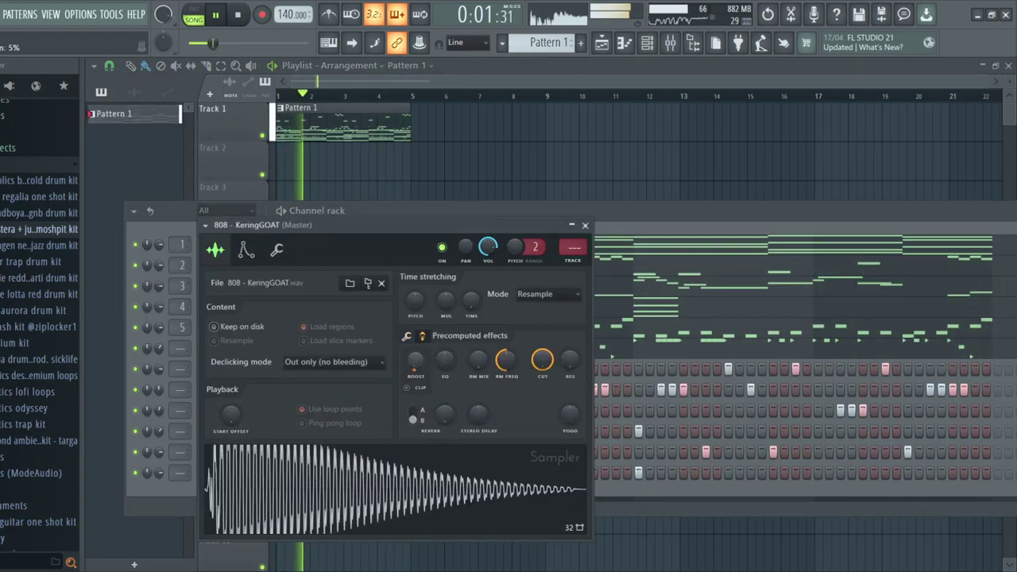
click(407, 337)
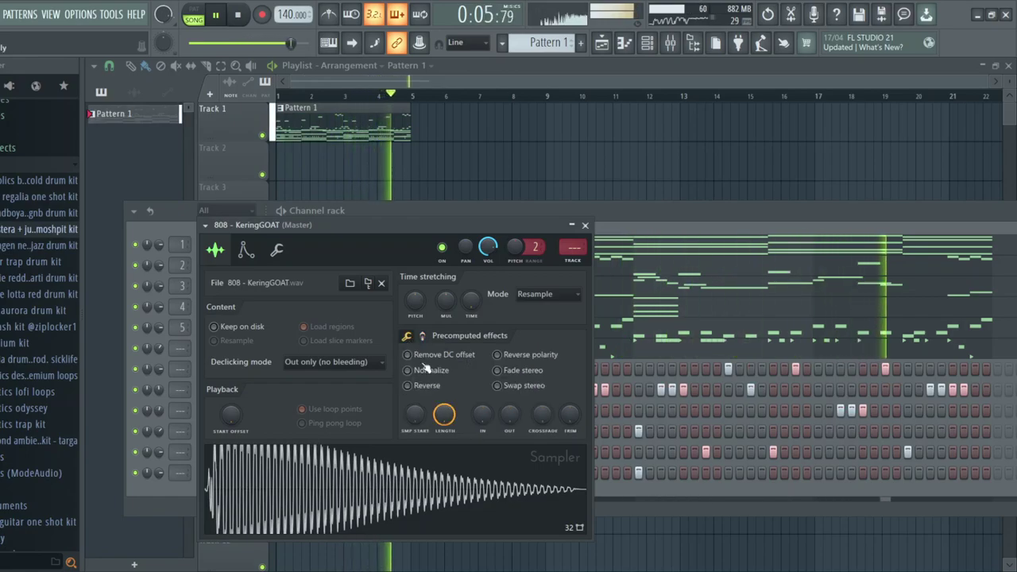
click(586, 227)
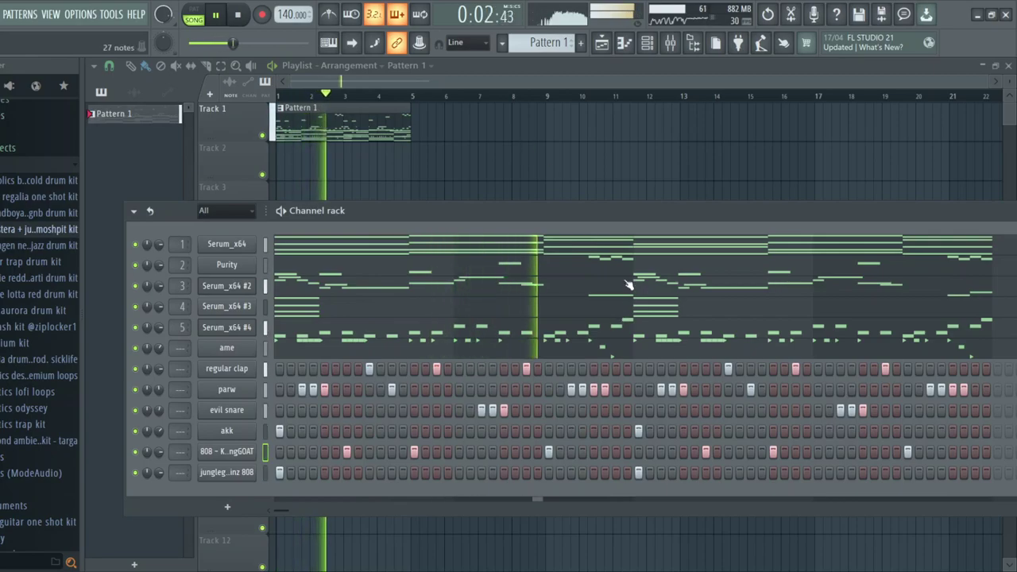
click(476, 158)
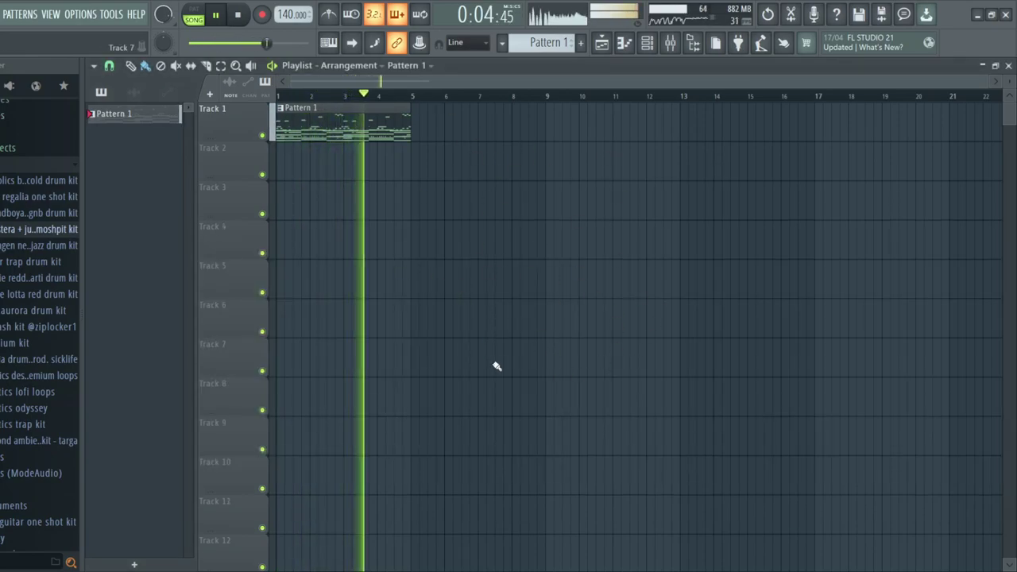
key(space)
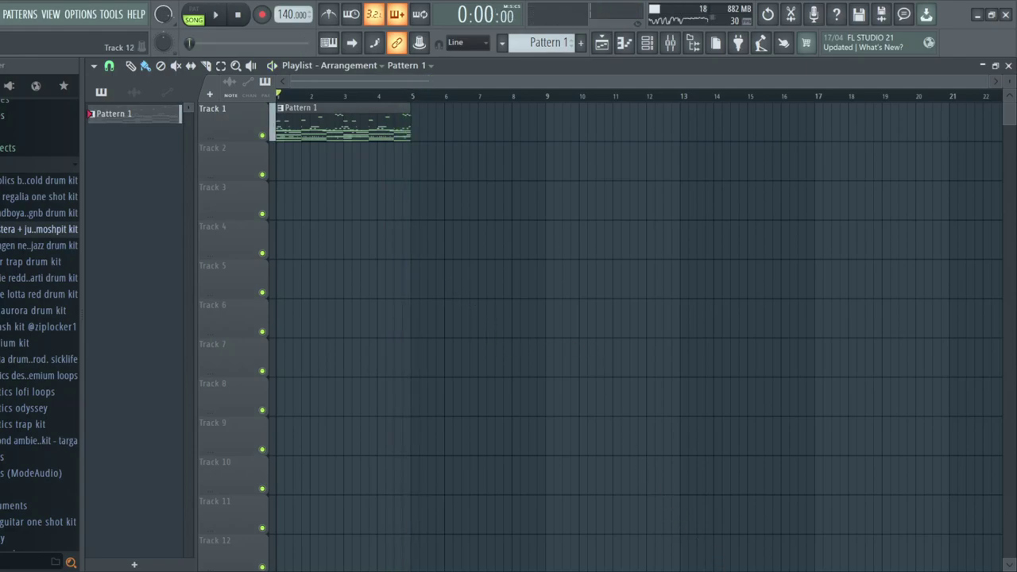